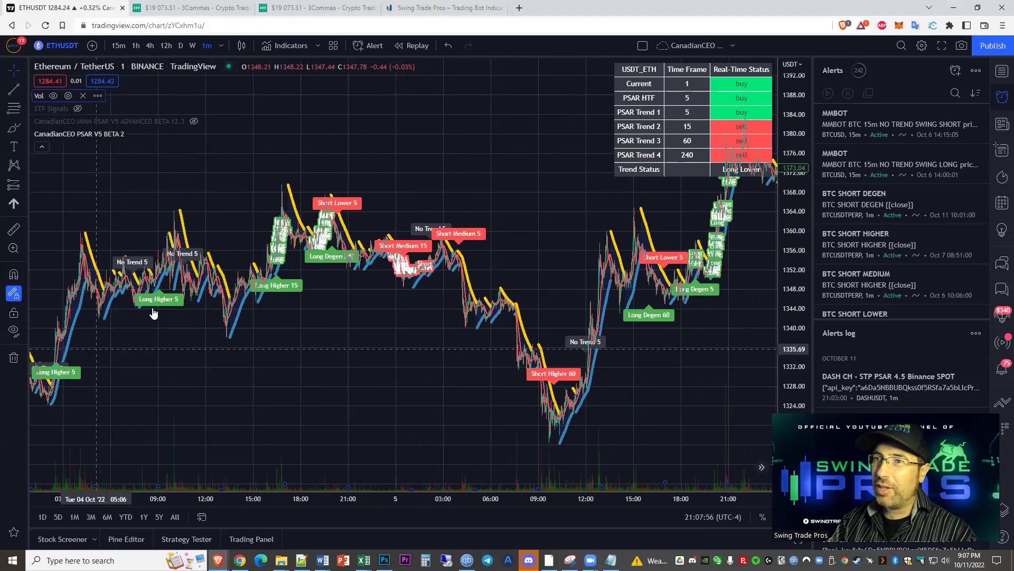
- Open the CanadianCEO PSAR V5 BETA 2 indicator settings and select 3Commas as the Trading Bot Platform
drag(407, 192, 278, 188)
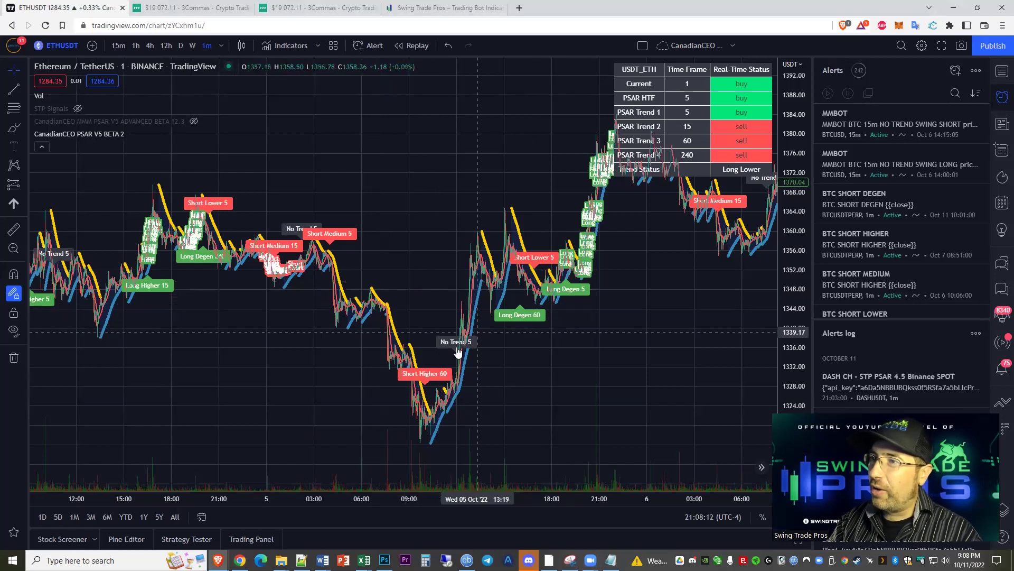
drag(576, 307, 421, 248)
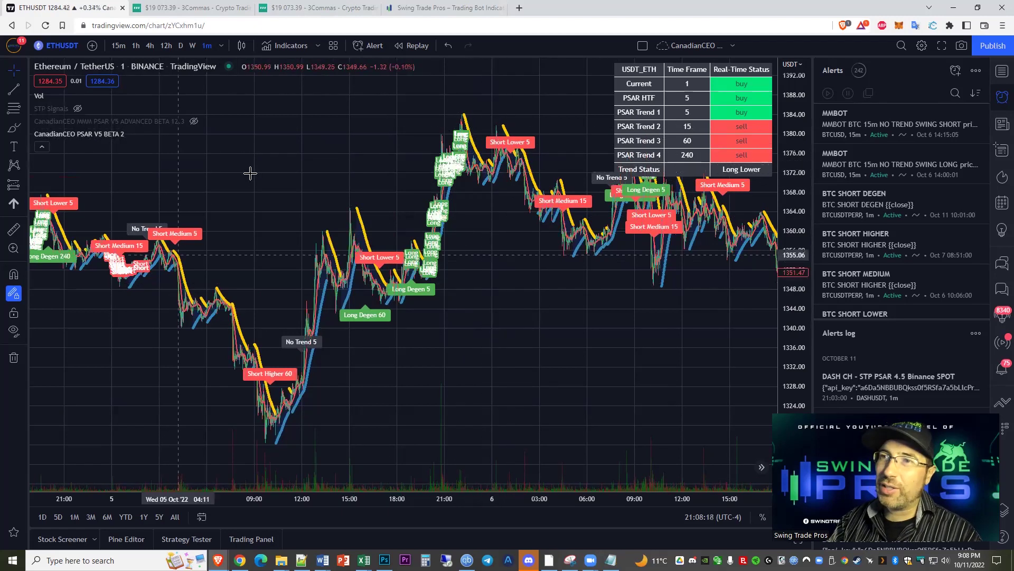
scroll(363, 181, left, 5)
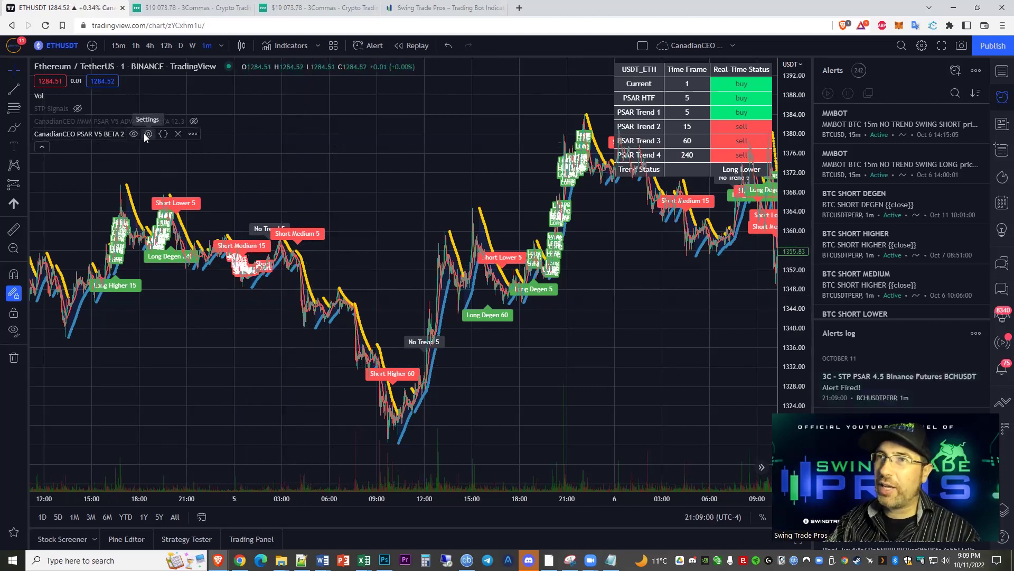
click(148, 134)
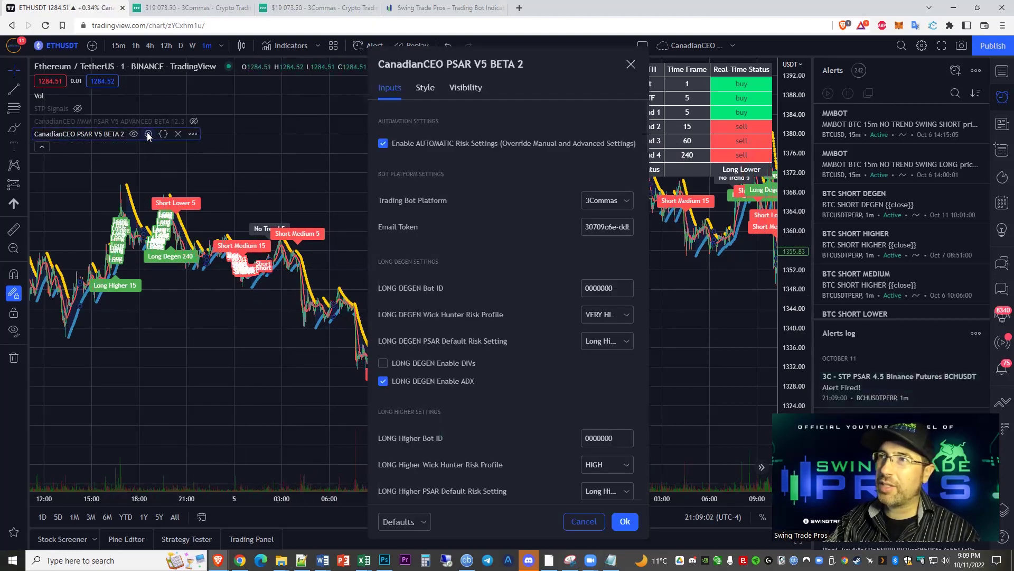
drag(509, 63, 564, 64)
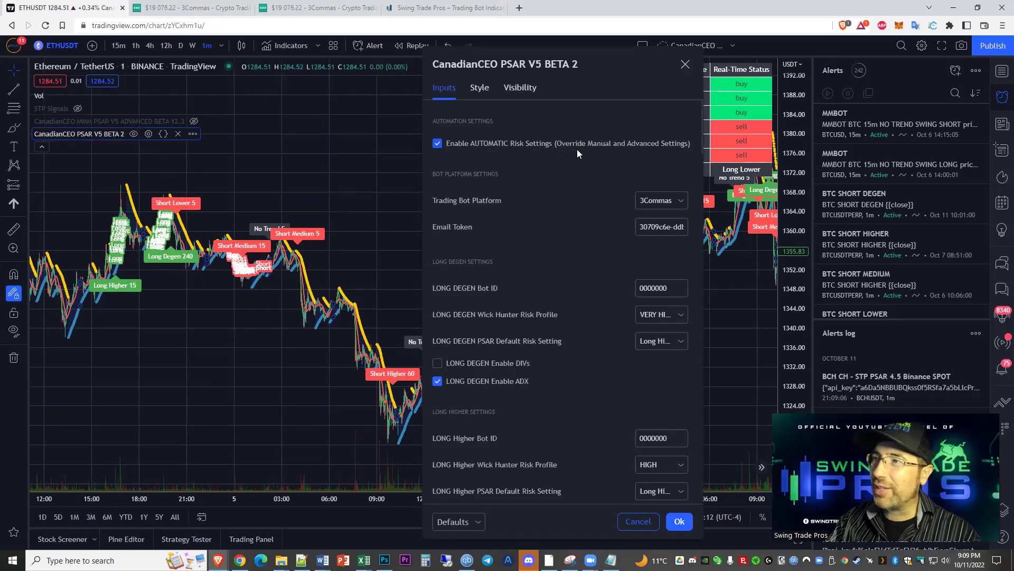
click(668, 200)
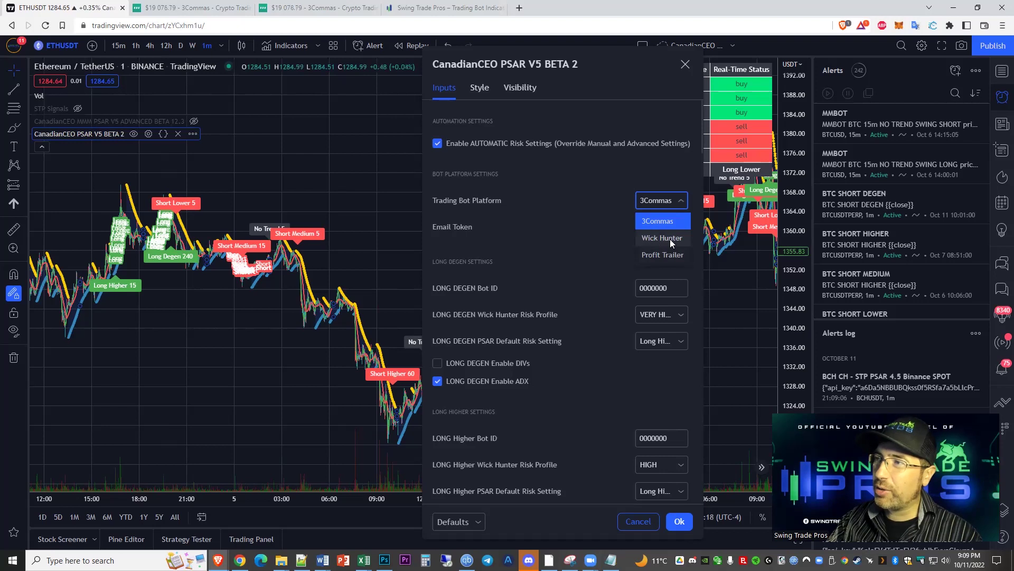
click(647, 221)
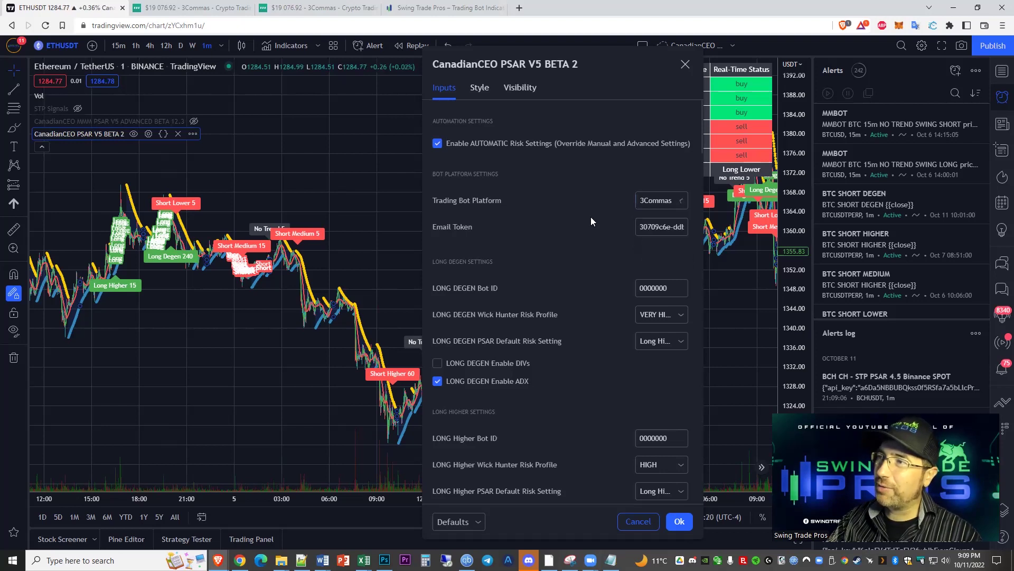
- Check the Email Token against the 3Commas bot's deal start signal message and inspect the LONG DEGEN Bot ID field
triple_click(637, 228)
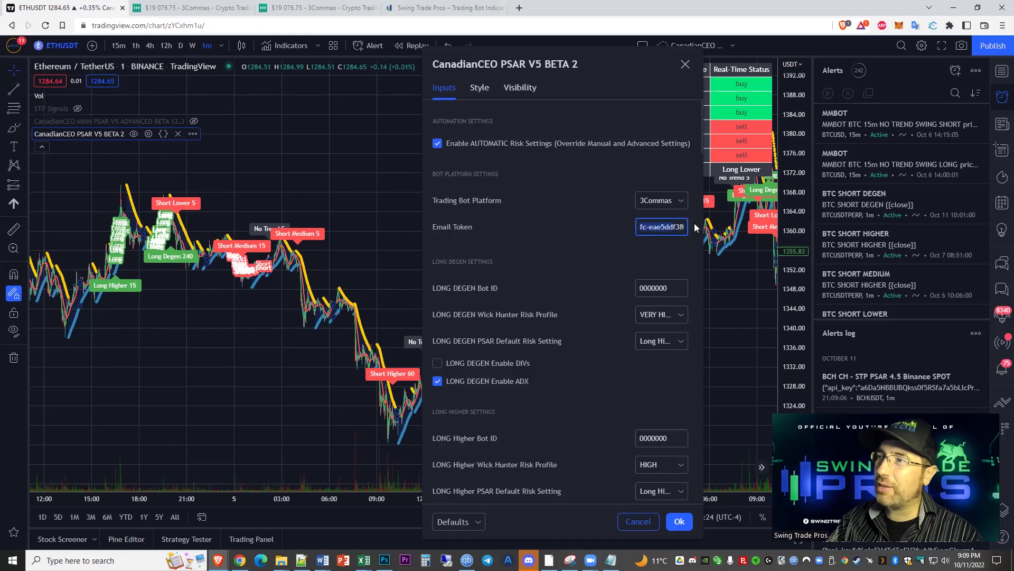
click(315, 12)
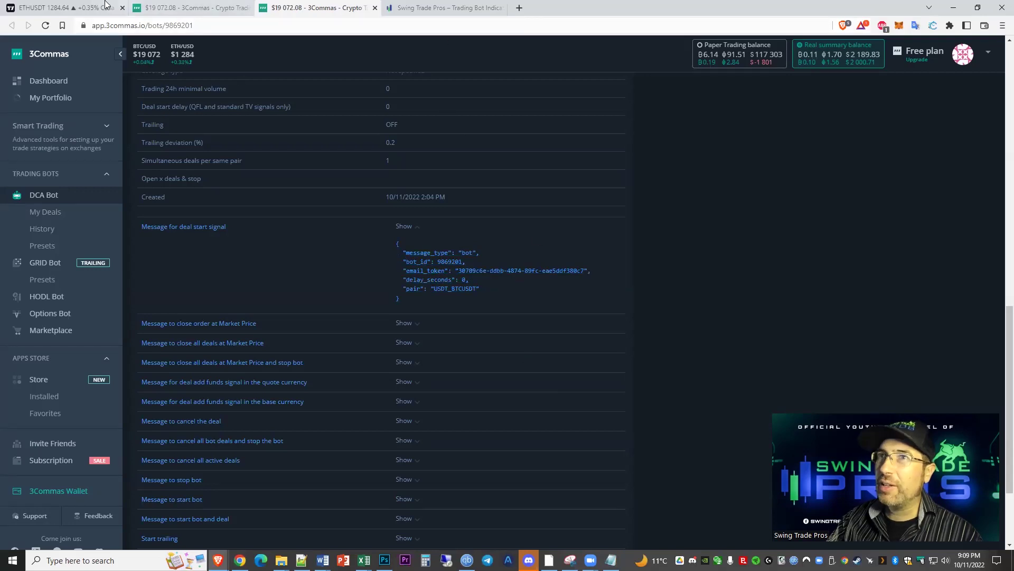
click(89, 11)
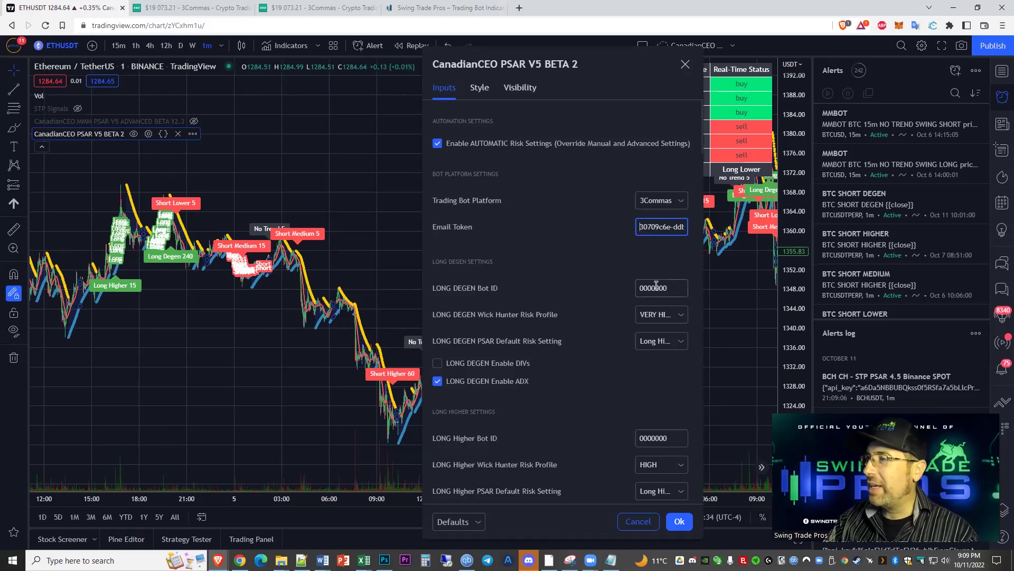
drag(673, 288, 637, 287)
click(634, 264)
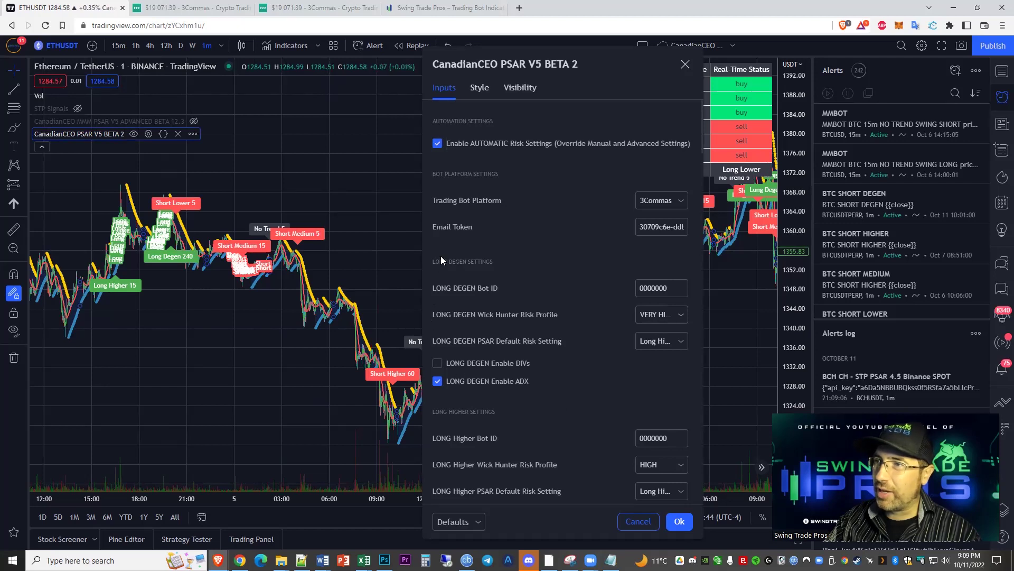
- Review the indicator's risk-tier settings from the LONG DEGEN group down to the SHORT Medium group
scroll(487, 298, down, 2)
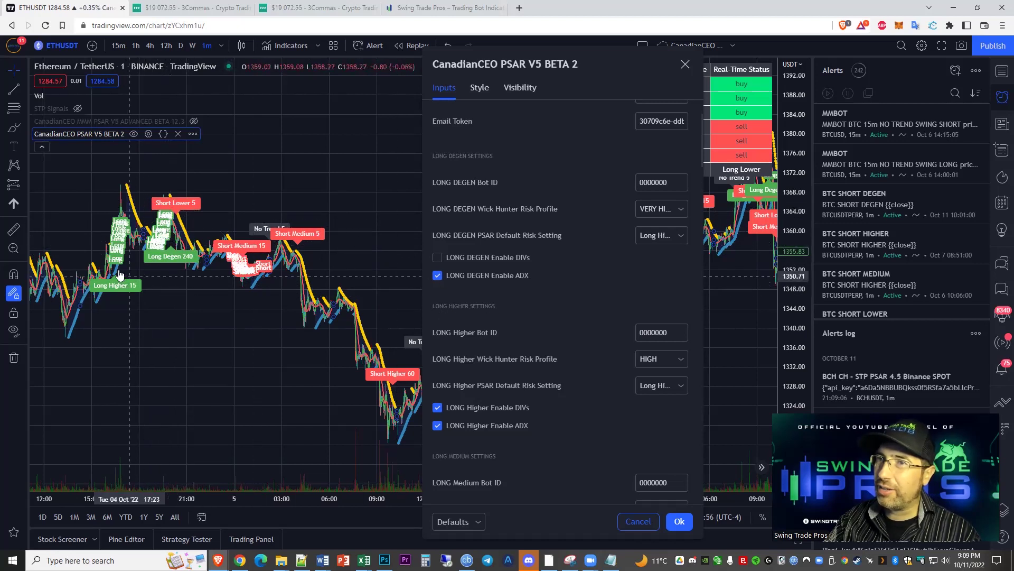
scroll(501, 368, down, 2)
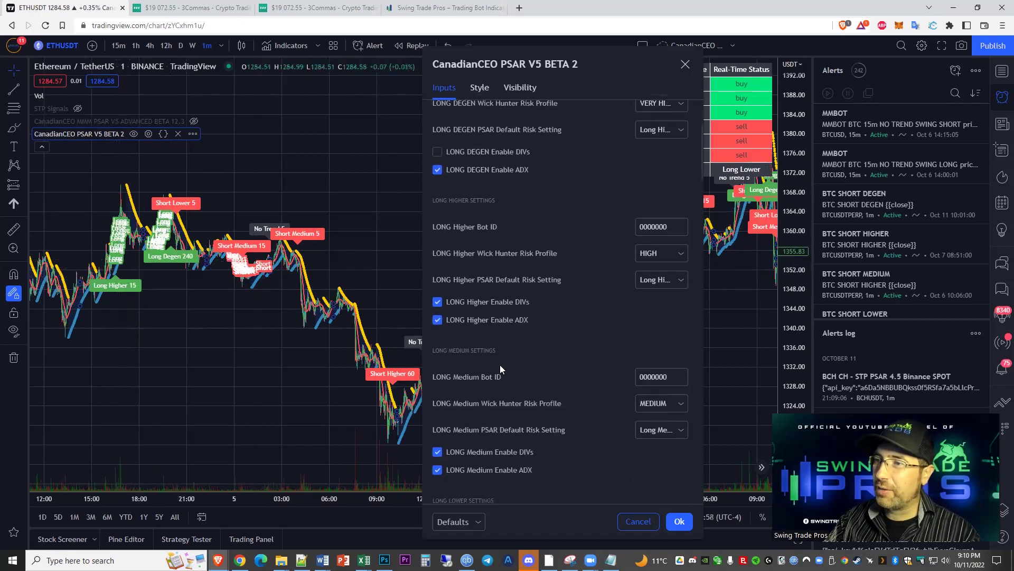
scroll(461, 373, down, 6)
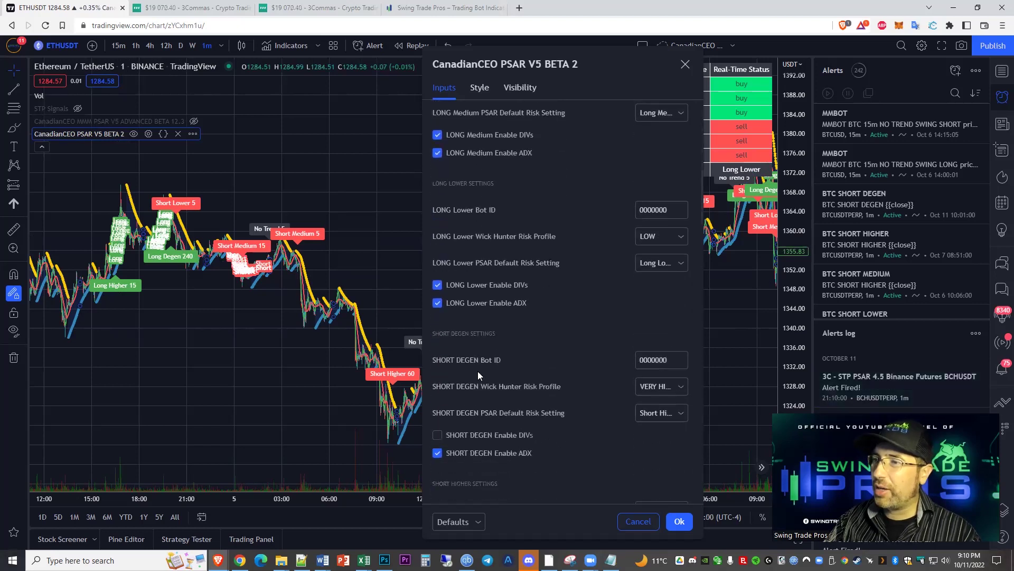
scroll(466, 339, up, 6)
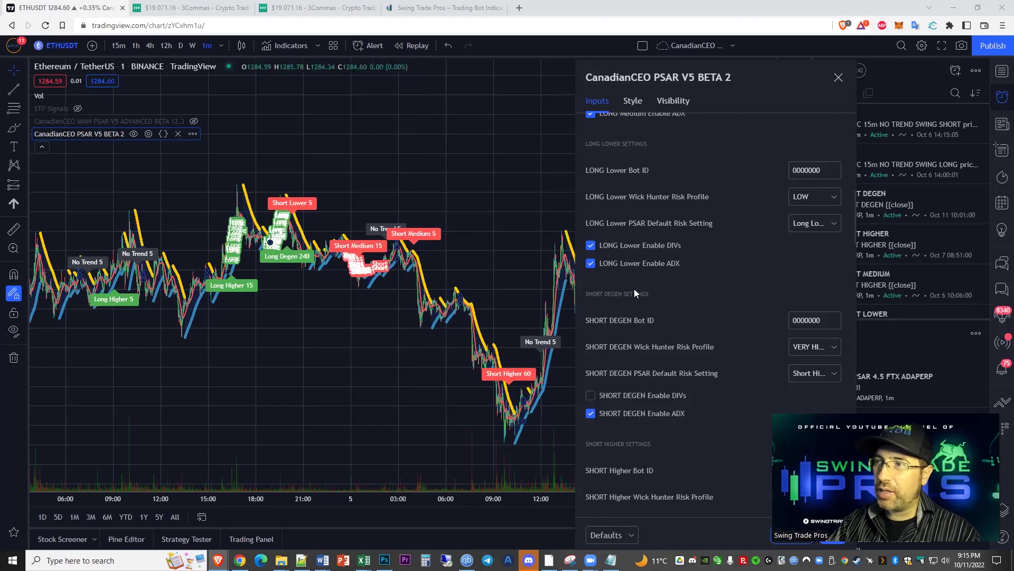
scroll(634, 288, down, 4)
scroll(632, 291, down, 3)
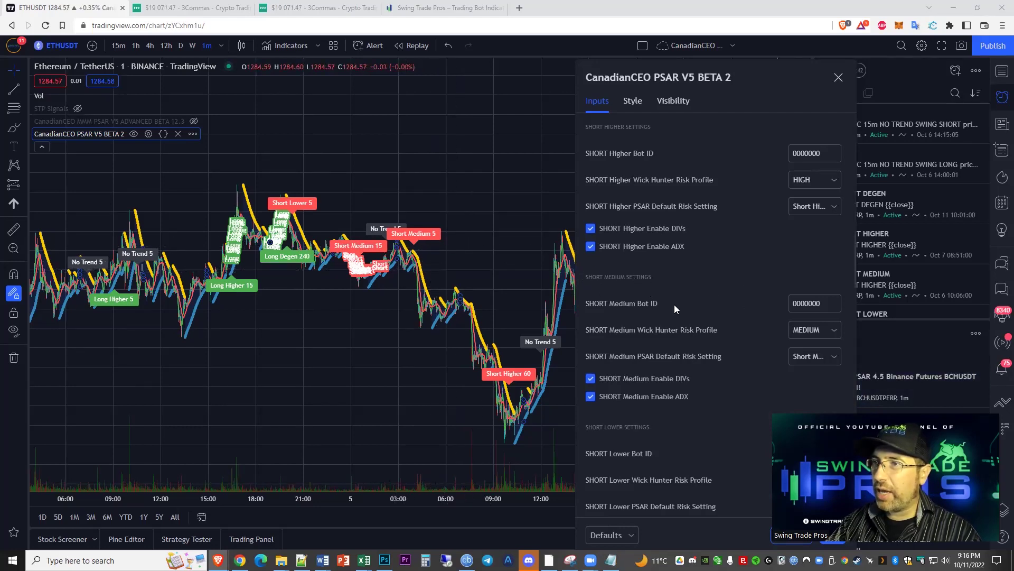
- Look over the SHORT Medium PSAR Default Risk Setting choices and turn off SHORT Medium Enable DIVs
scroll(674, 304, down, 2)
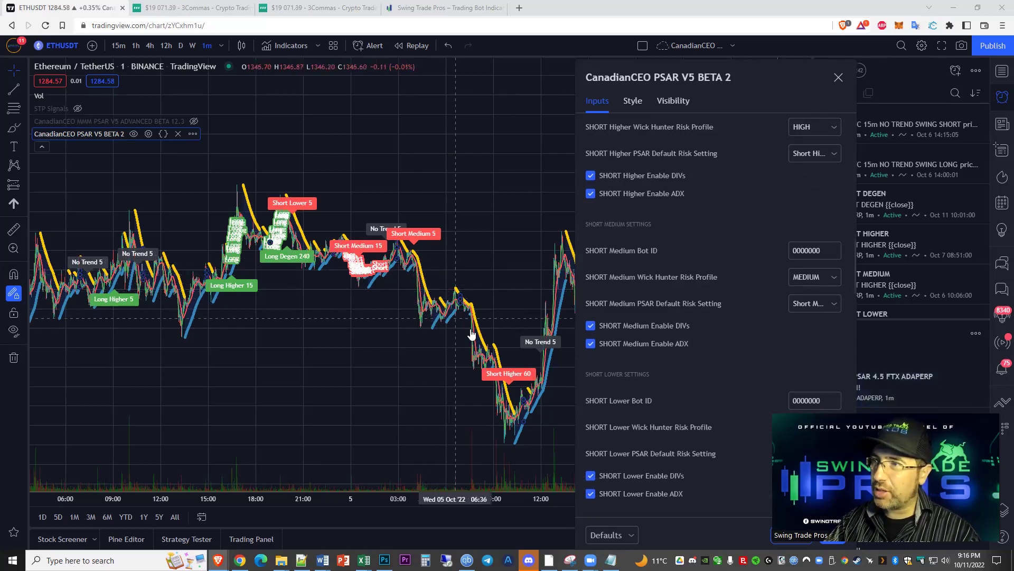
click(824, 302)
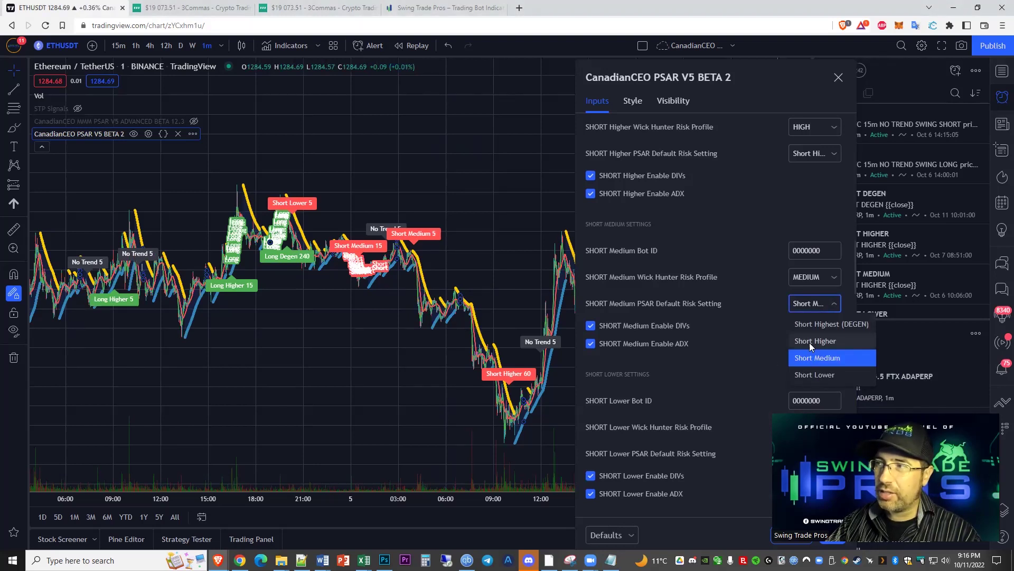
click(740, 371)
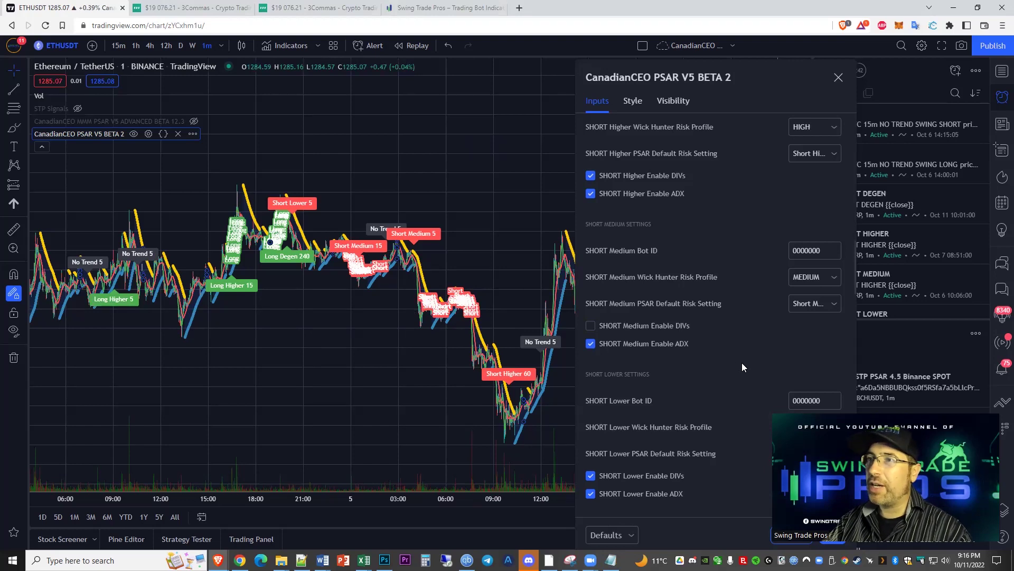
- Turn off SHORT Higher Enable DIVs and select Short Higher as the SHORT Higher PSAR Default Risk Setting
scroll(740, 366, up, 3)
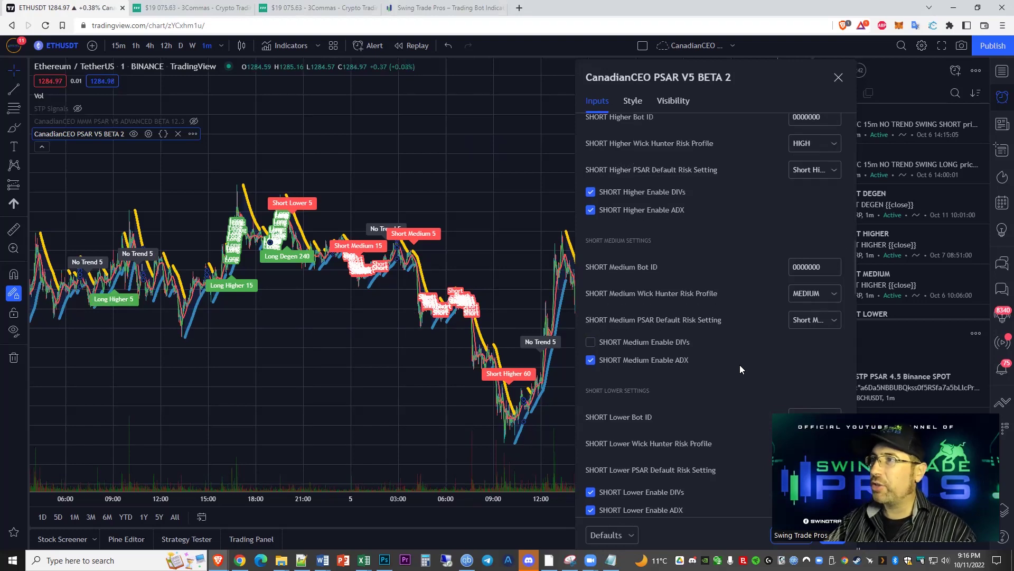
scroll(735, 379, up, 1)
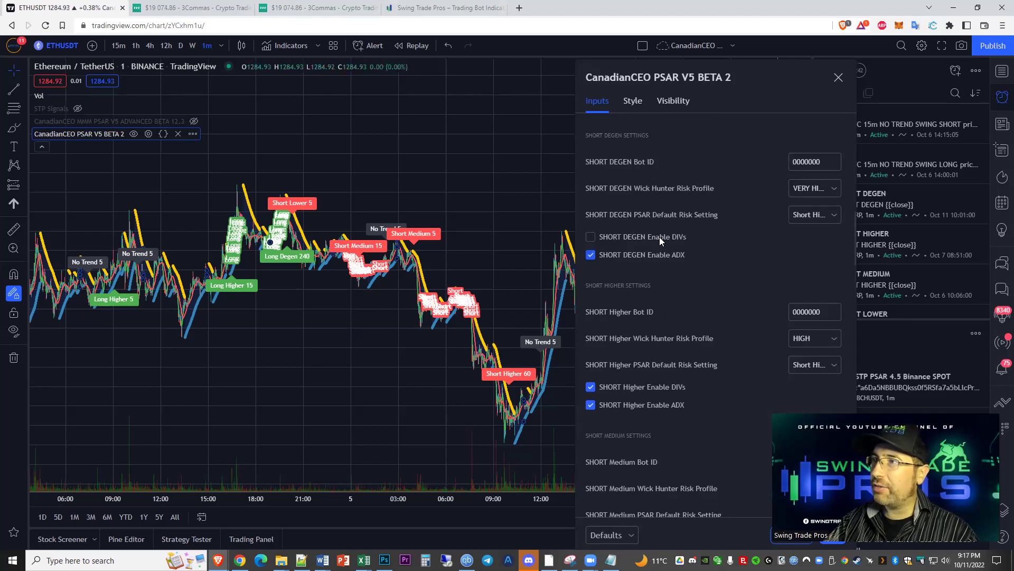
click(755, 254)
scroll(677, 309, down, 1)
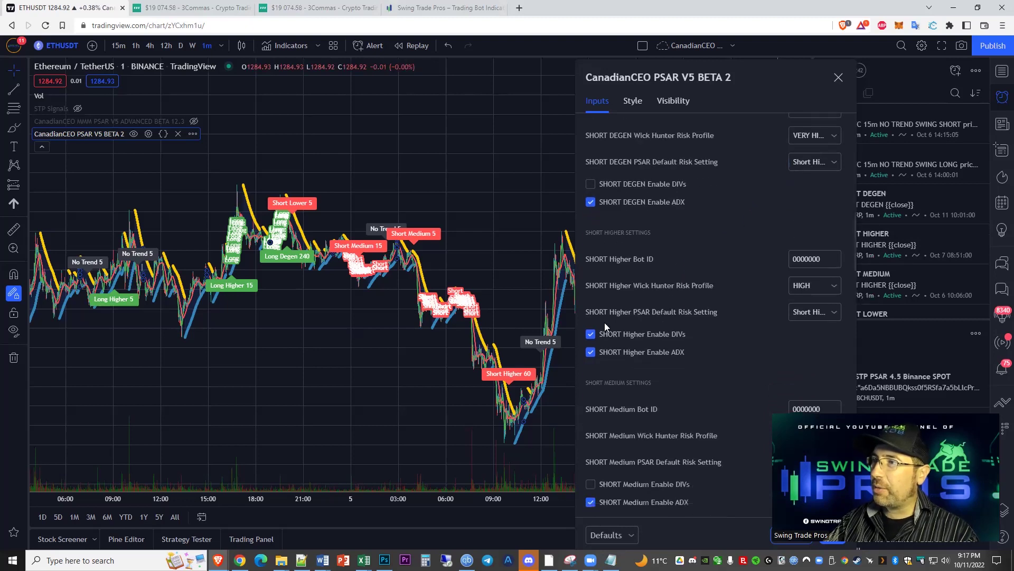
click(650, 334)
click(826, 312)
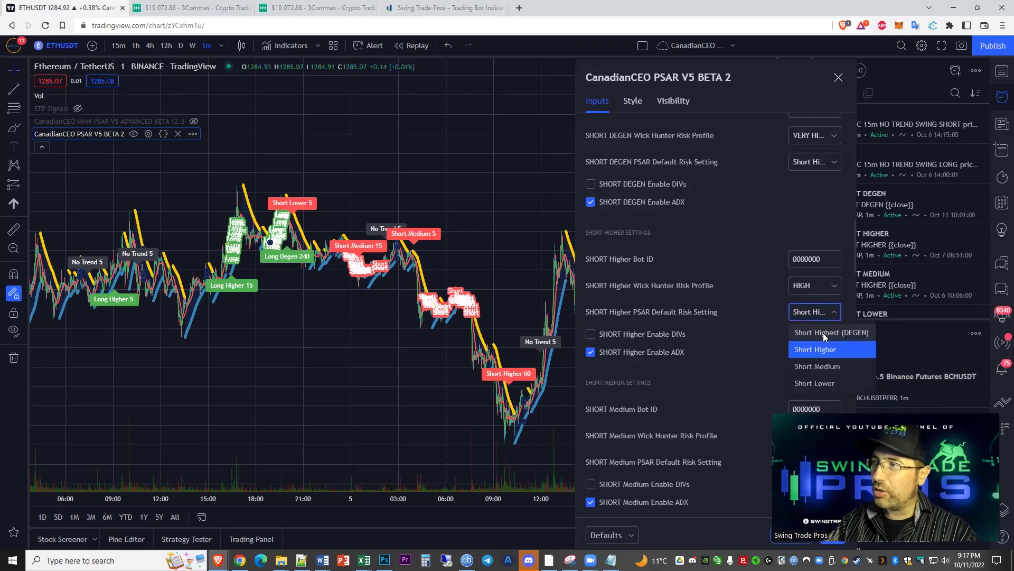
click(822, 352)
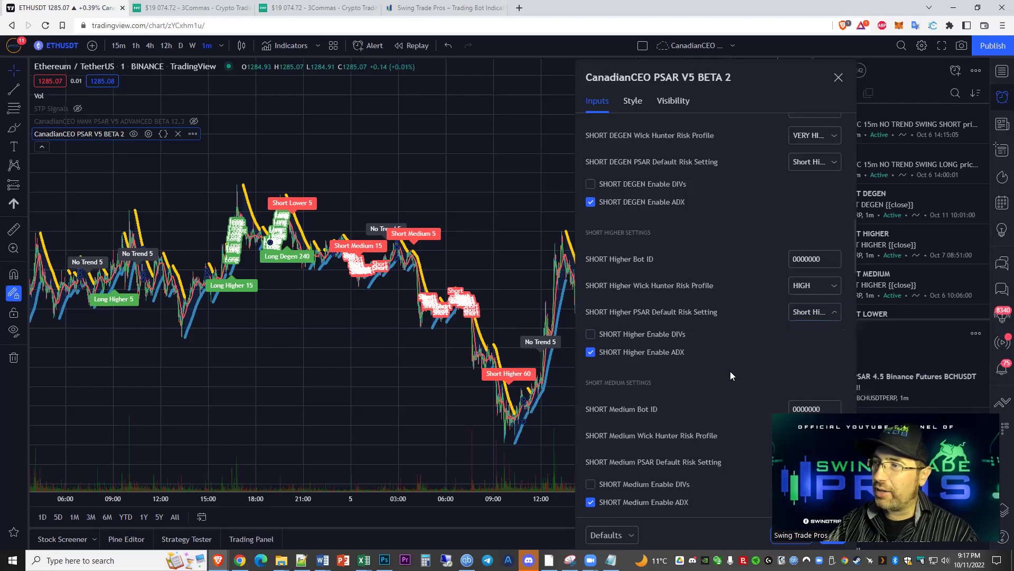
- Check the available SHORT Medium PSAR Default Risk Setting options without changing the selection
scroll(730, 371, down, 3)
click(825, 304)
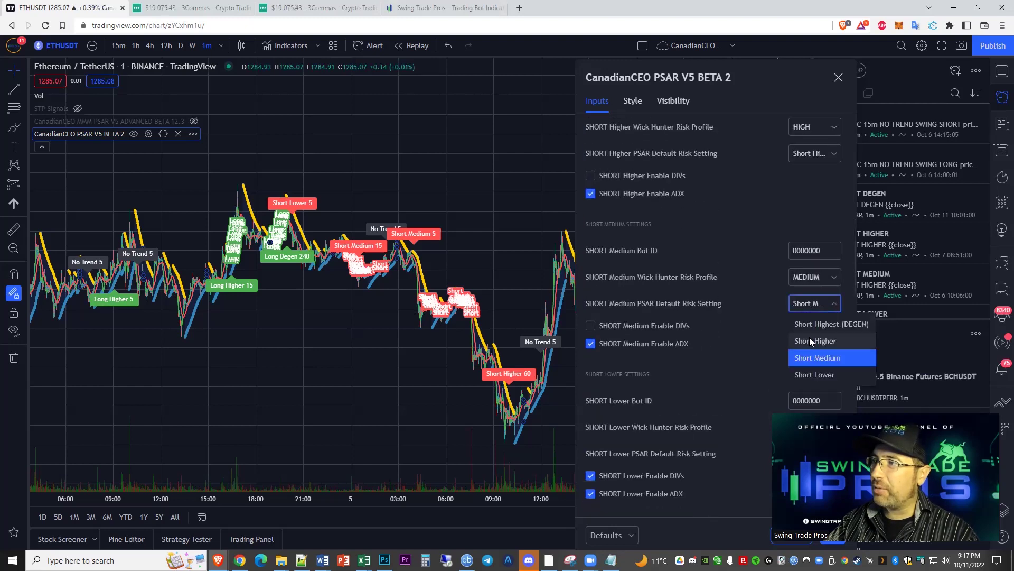
click(723, 335)
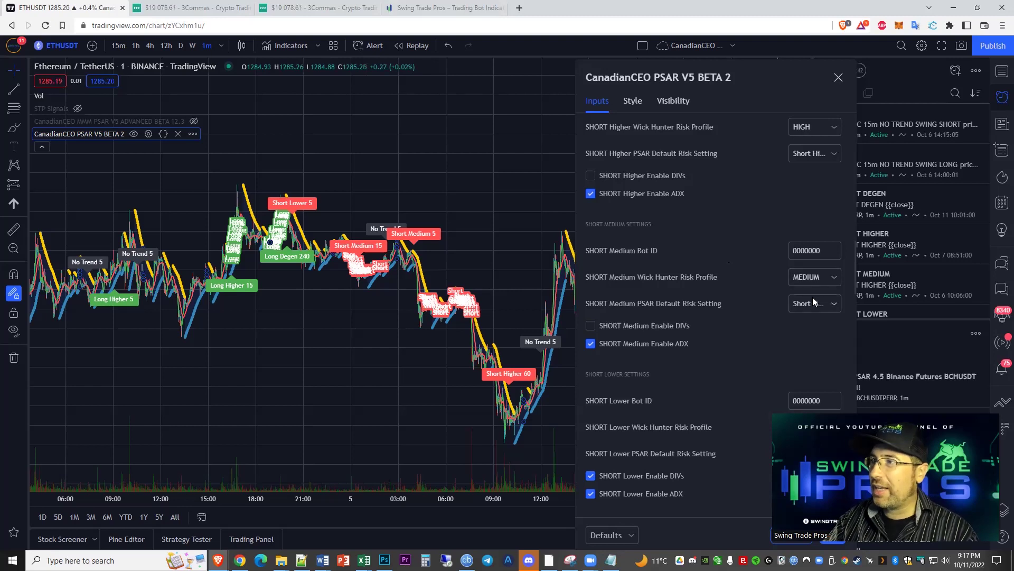
- Enable DIVs for both the SHORT DEGEN and SHORT Higher settings
scroll(767, 333, up, 3)
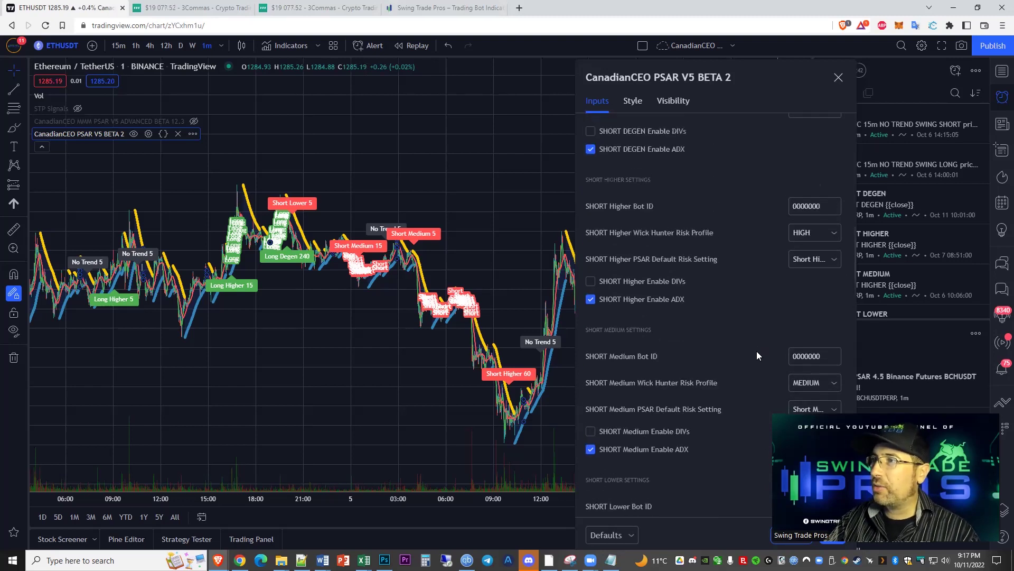
scroll(754, 355, up, 1)
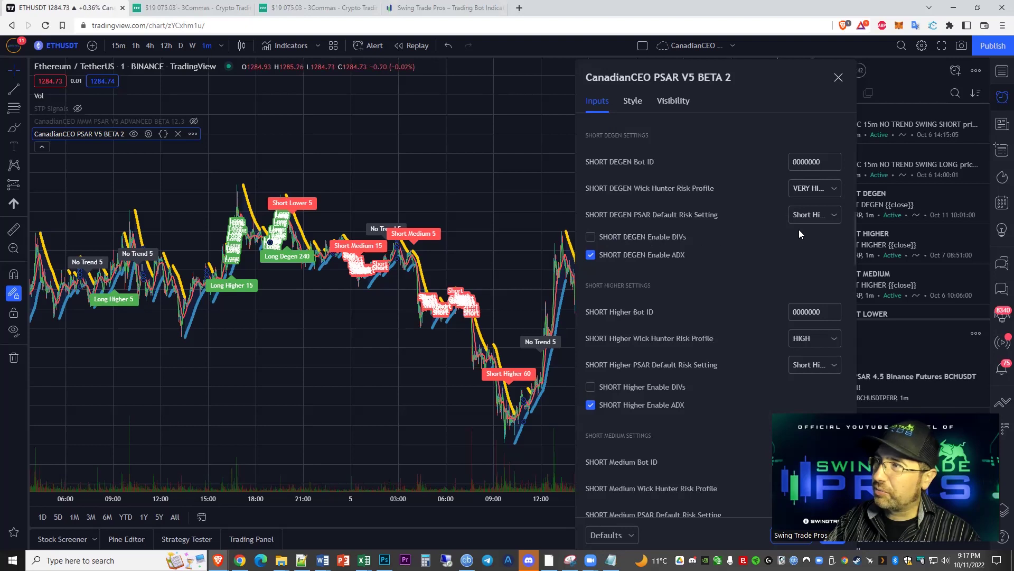
click(635, 236)
click(639, 386)
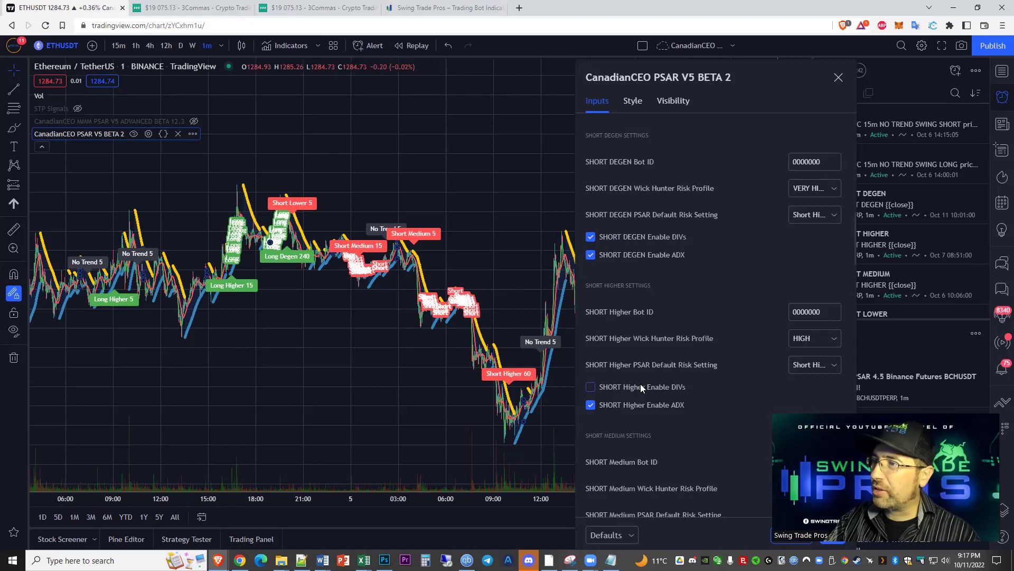
- Review the PSAR Default Risk Setting options for SHORT DEGEN and SHORT Higher without changing either selection
click(828, 212)
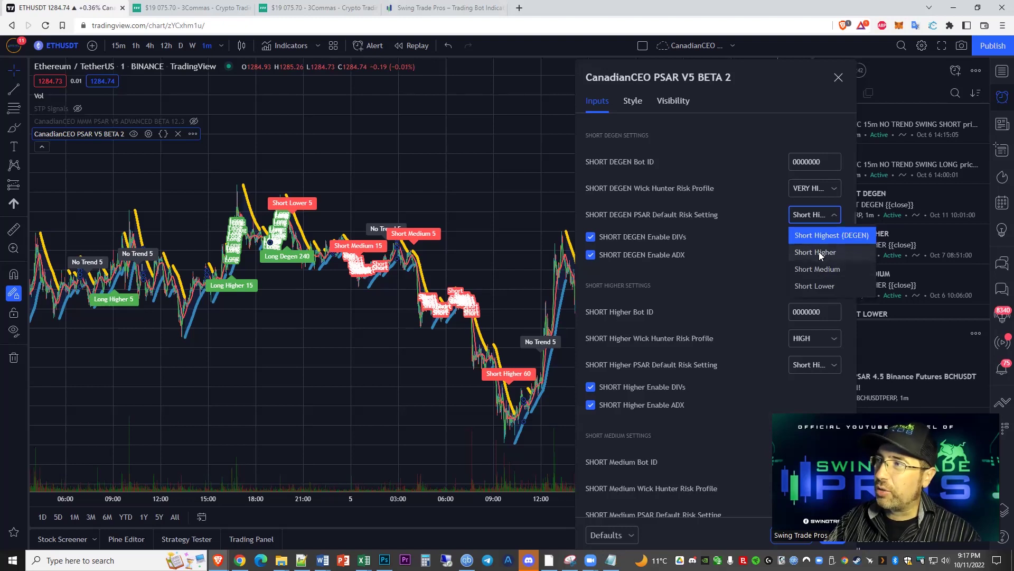
click(760, 272)
scroll(816, 331, down, 2)
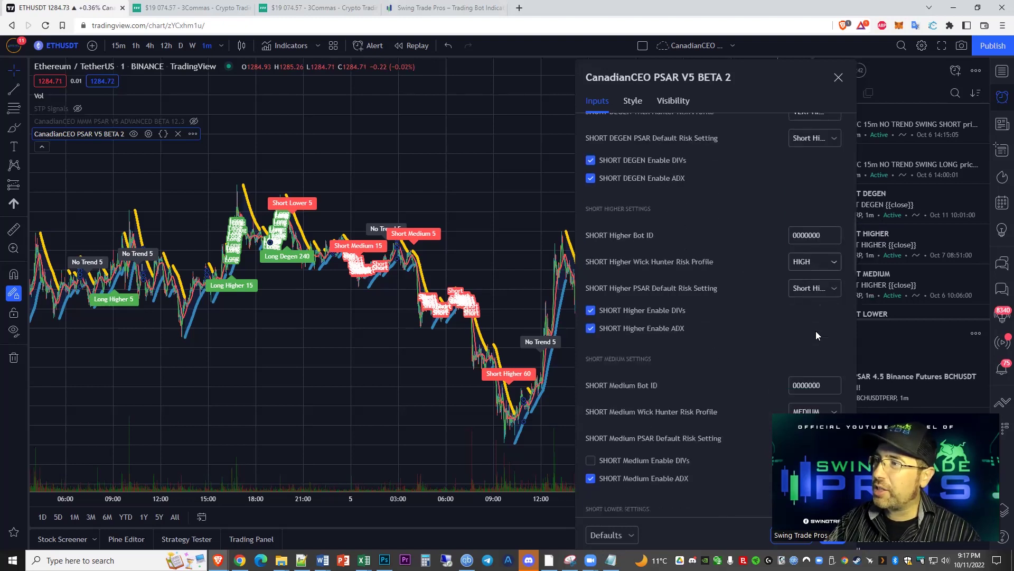
click(835, 259)
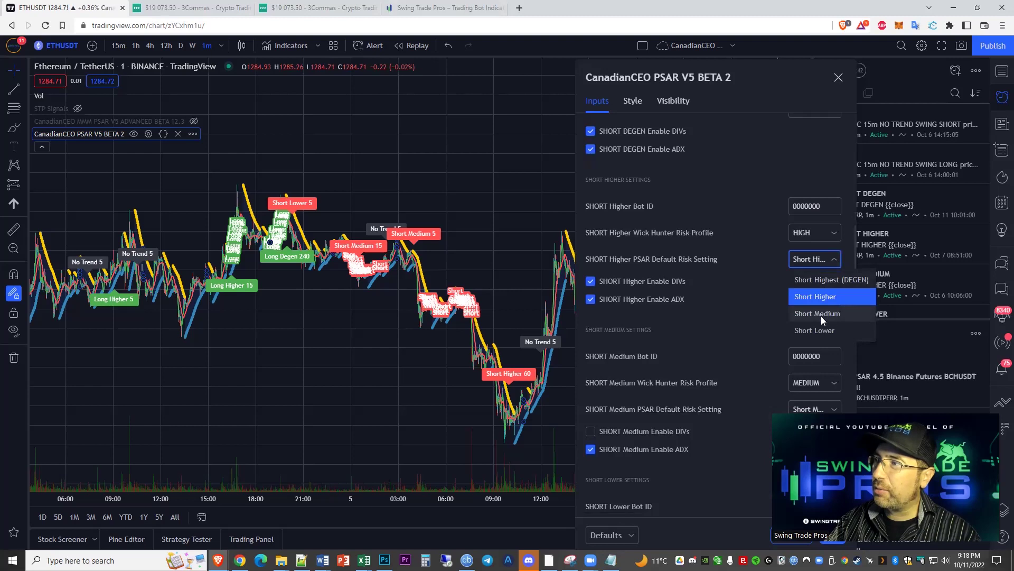
click(763, 339)
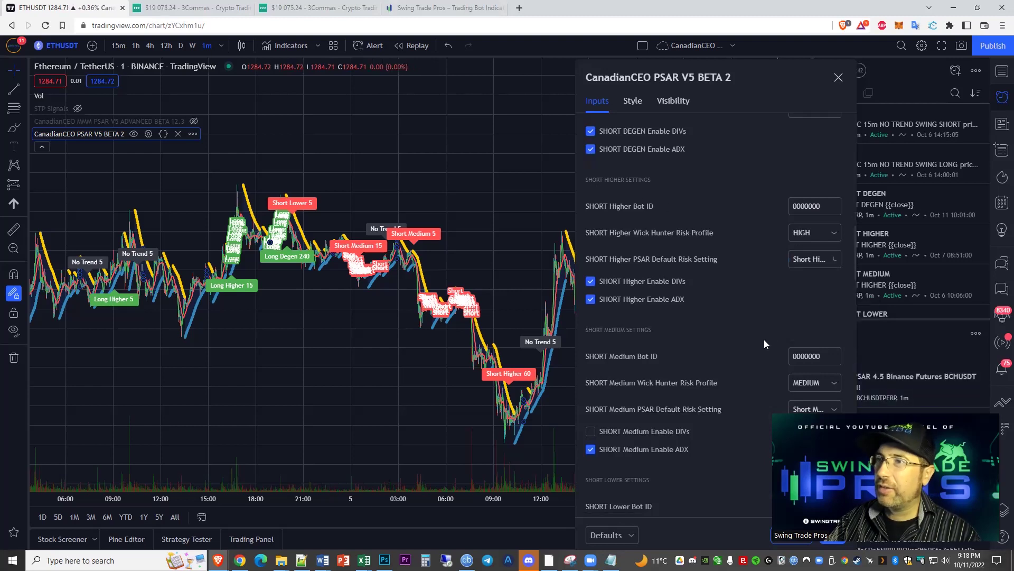
- Close the indicator settings and bring the ETHUSDT chart's October 5 to 6 signals into view
scroll(765, 337, down, 1)
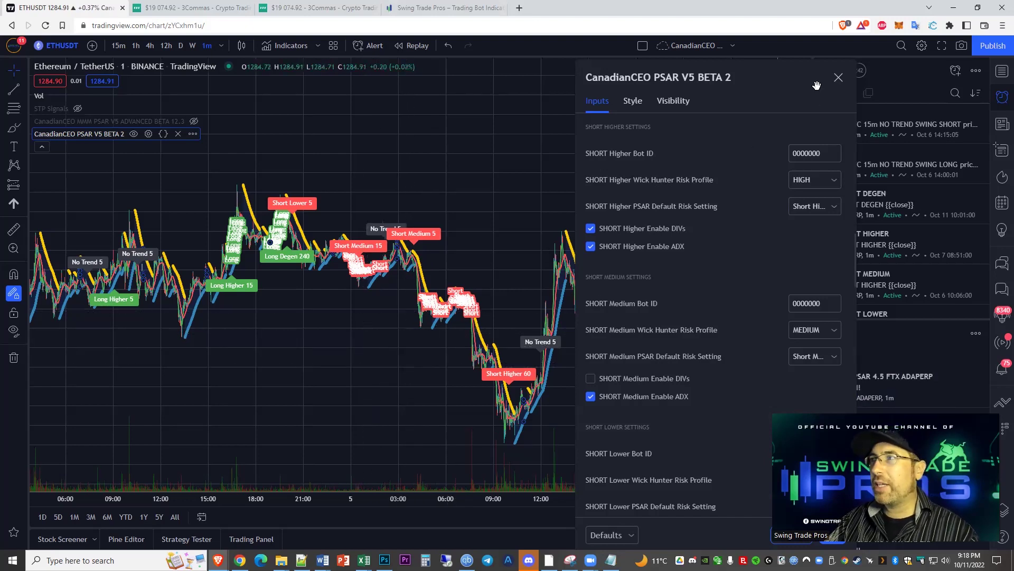
click(390, 369)
drag(343, 376, 191, 385)
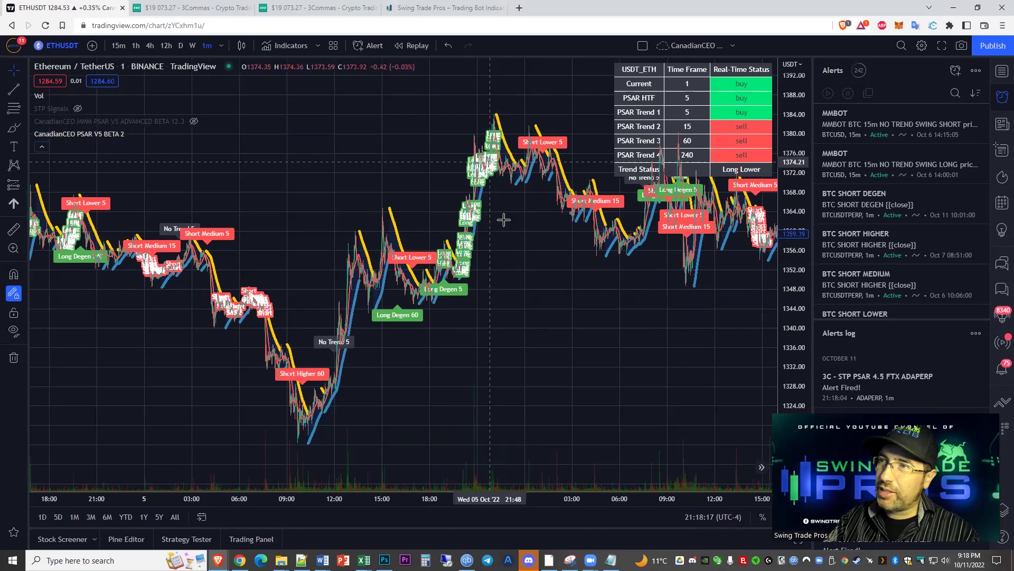
- Set the LONG DEGEN PSAR Default Risk Setting to Long Higher in the CanadianCEO PSAR V5 BETA 2 indicator settings
scroll(470, 243, up, 3)
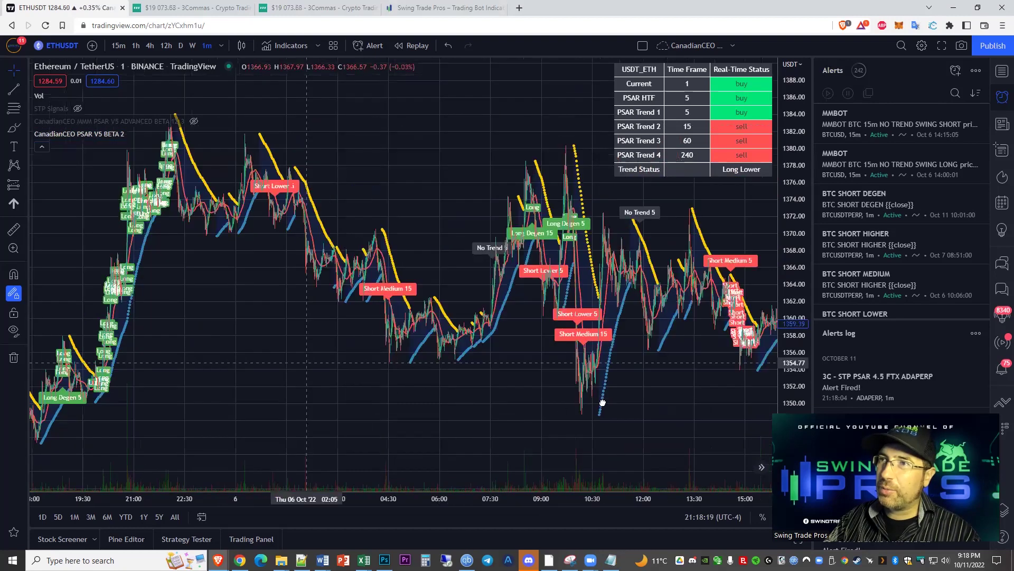
scroll(456, 244, up, 2)
scroll(317, 306, up, 2)
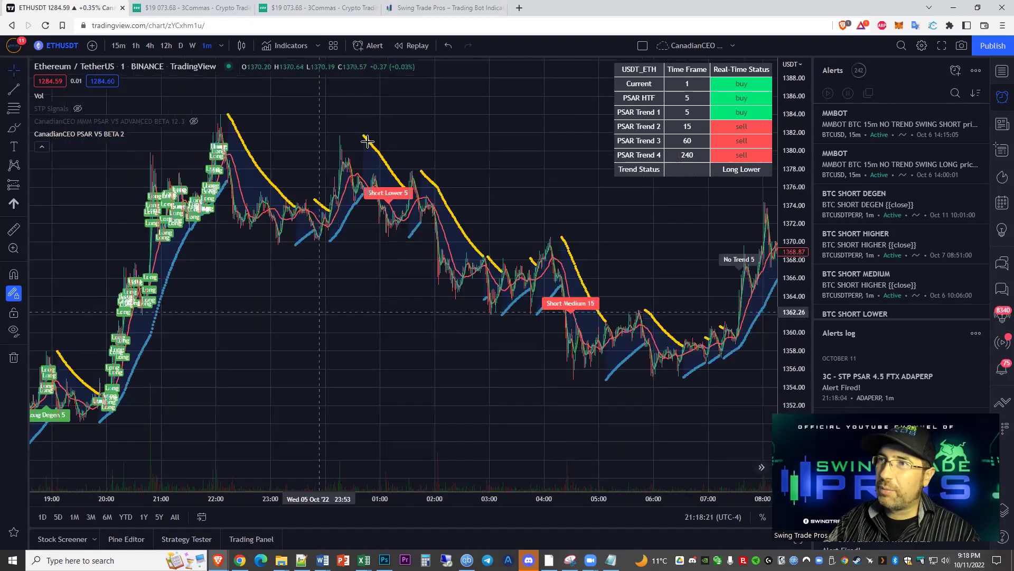
scroll(367, 141, left, 3)
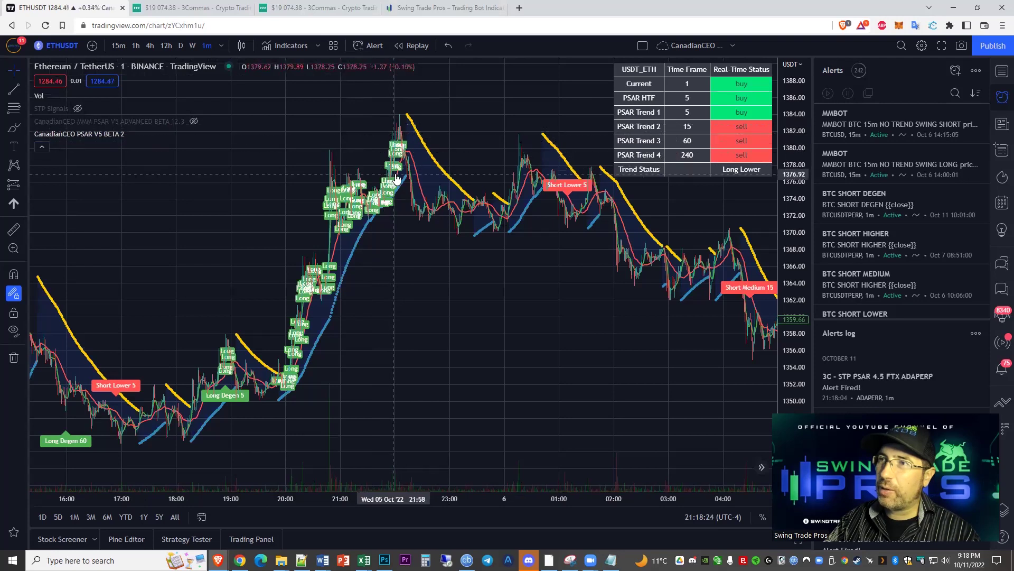
click(148, 134)
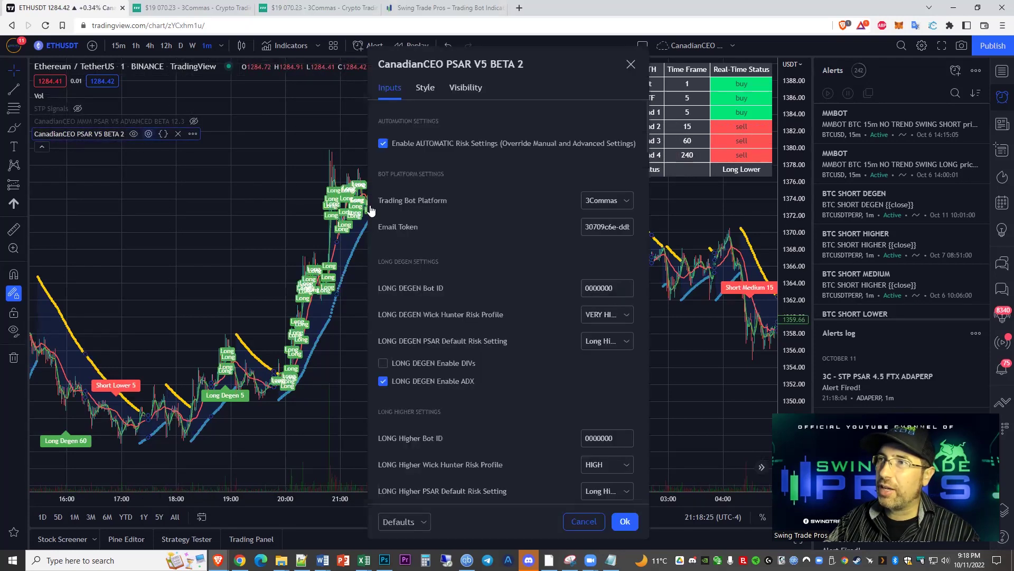
drag(518, 64, 679, 72)
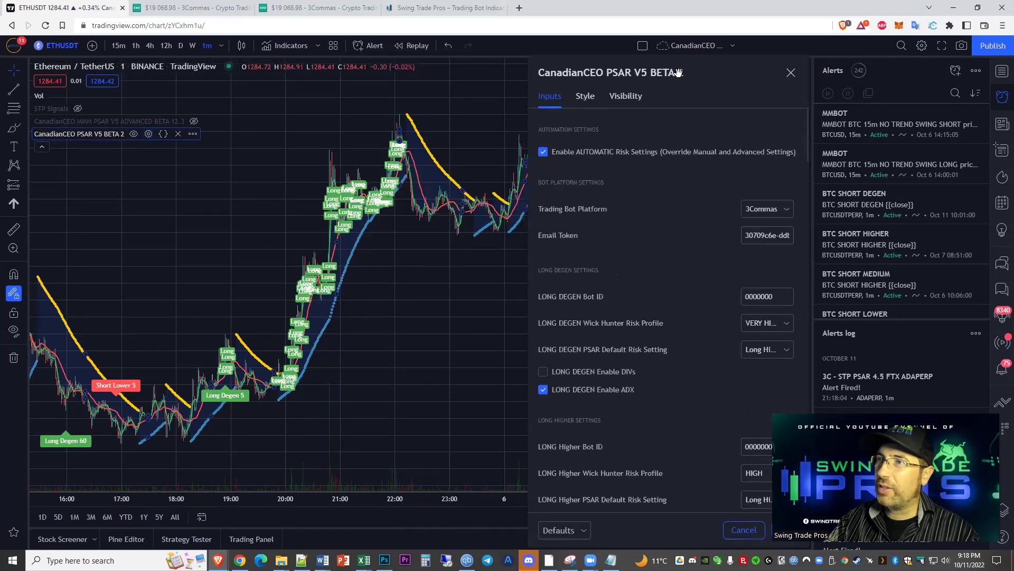
scroll(654, 306, down, 2)
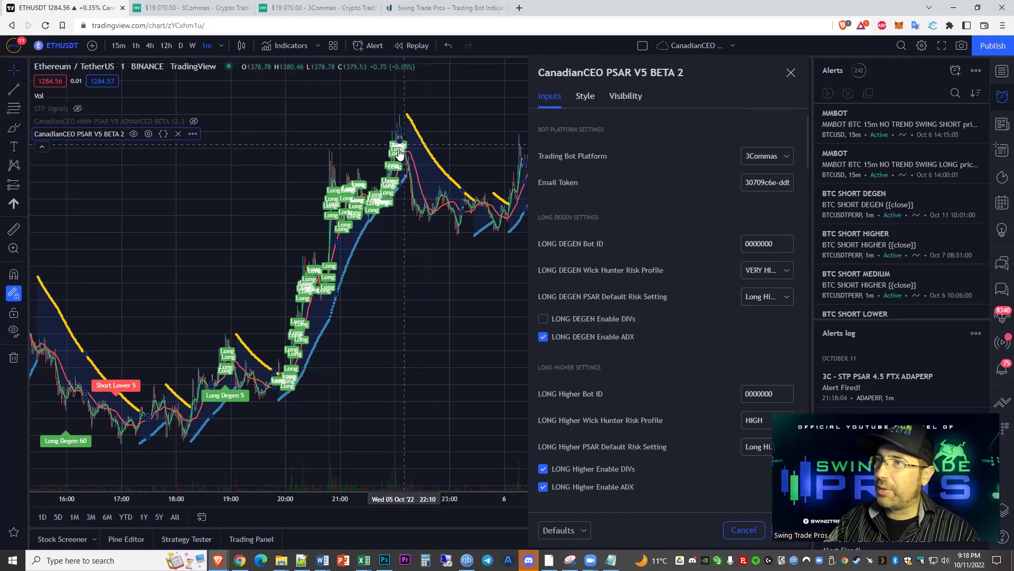
click(759, 298)
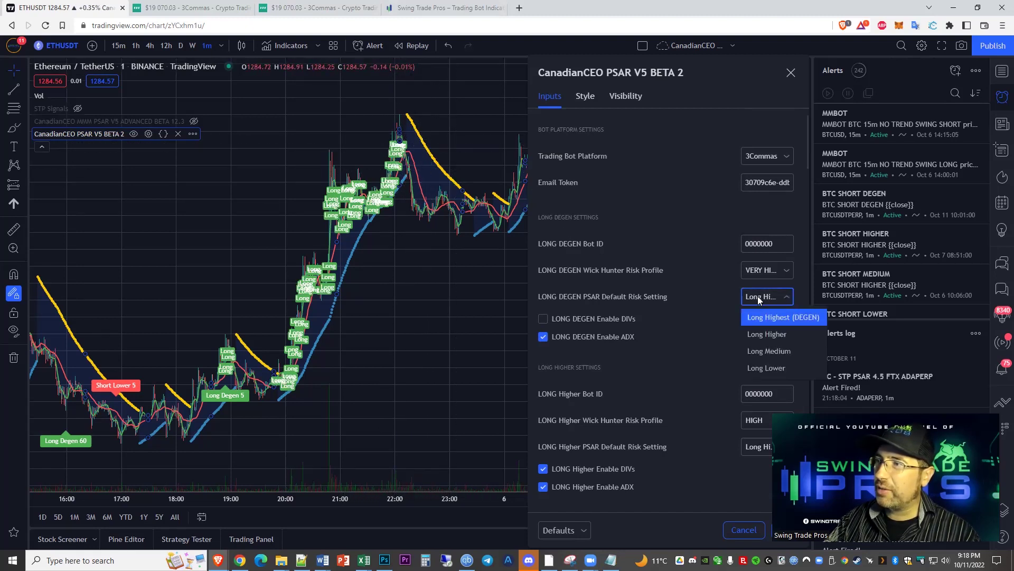
click(770, 340)
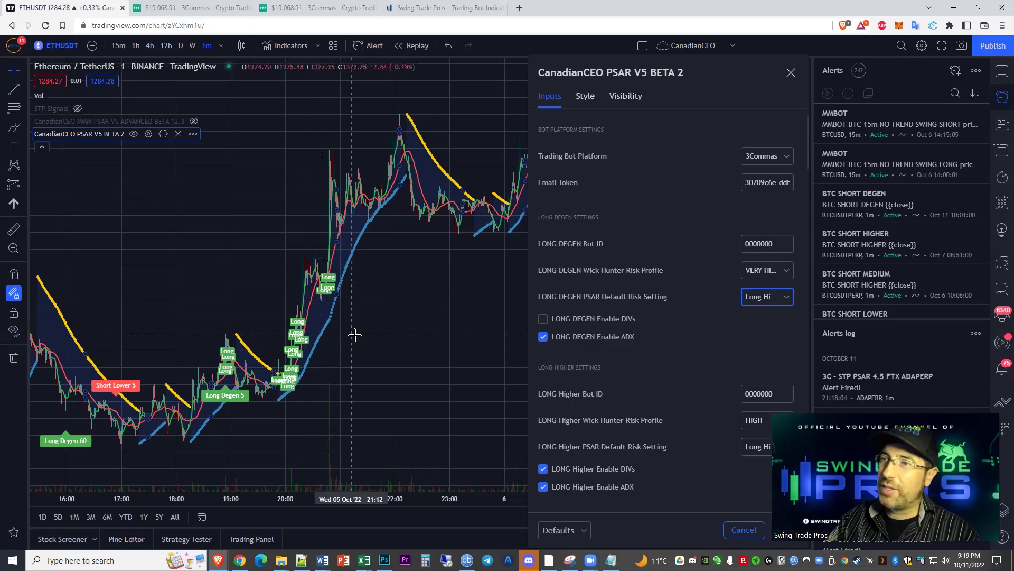
- Close the indicator settings and examine the October 4 to 5 long and short signals on the ETHUSDT chart
scroll(358, 354, down, 4)
scroll(358, 354, down, 3)
drag(299, 380, 546, 396)
scroll(544, 396, up, 2)
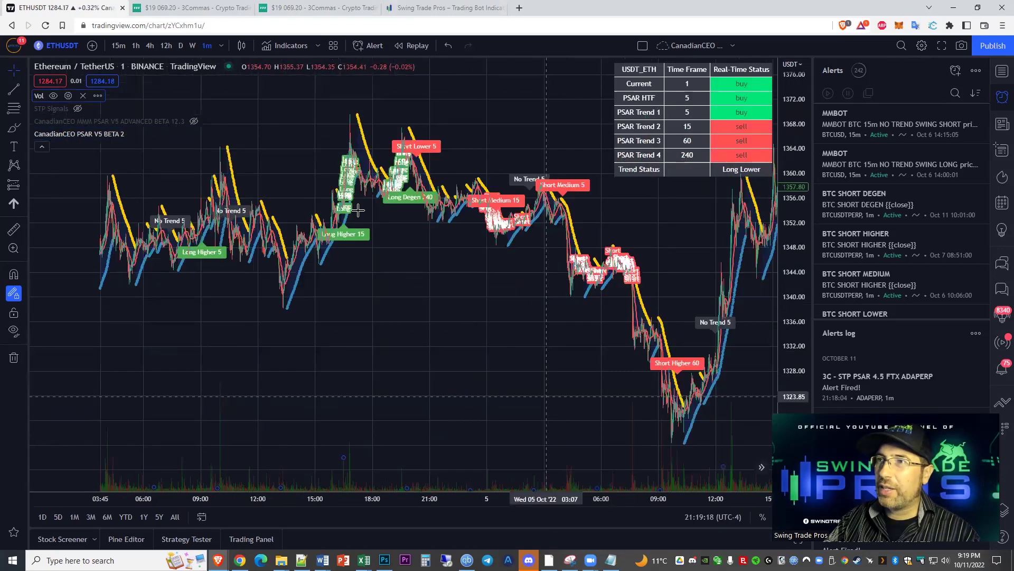
scroll(390, 219, up, 2)
drag(198, 350, 407, 334)
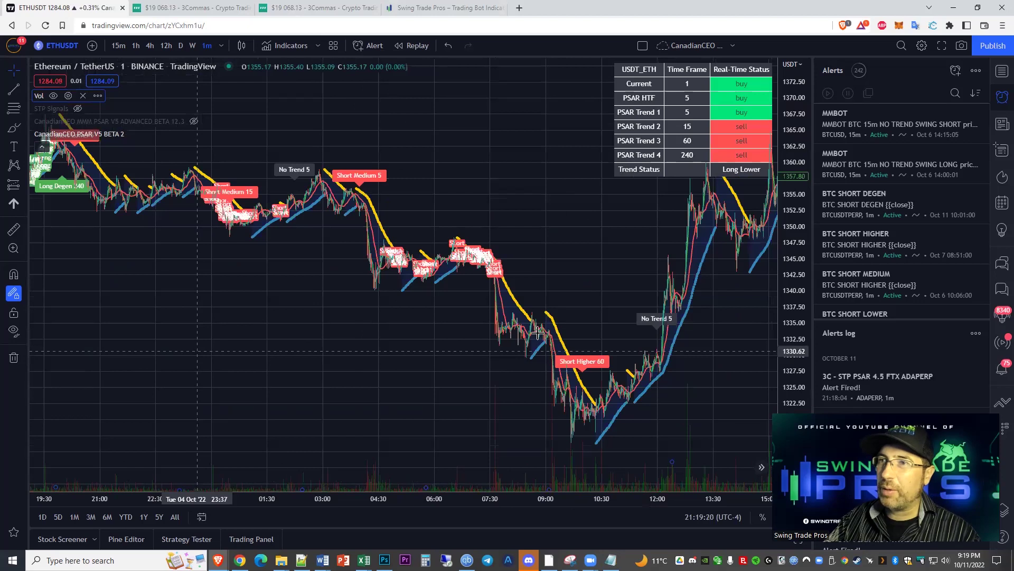
scroll(401, 296, up, 2)
scroll(317, 316, up, 1)
drag(281, 249, 458, 231)
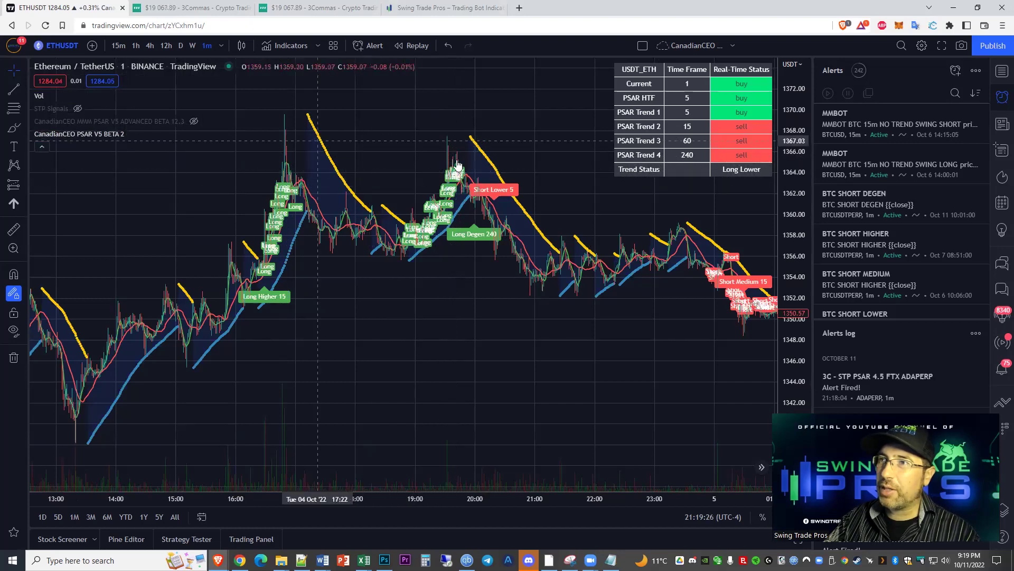
drag(525, 341, 483, 330)
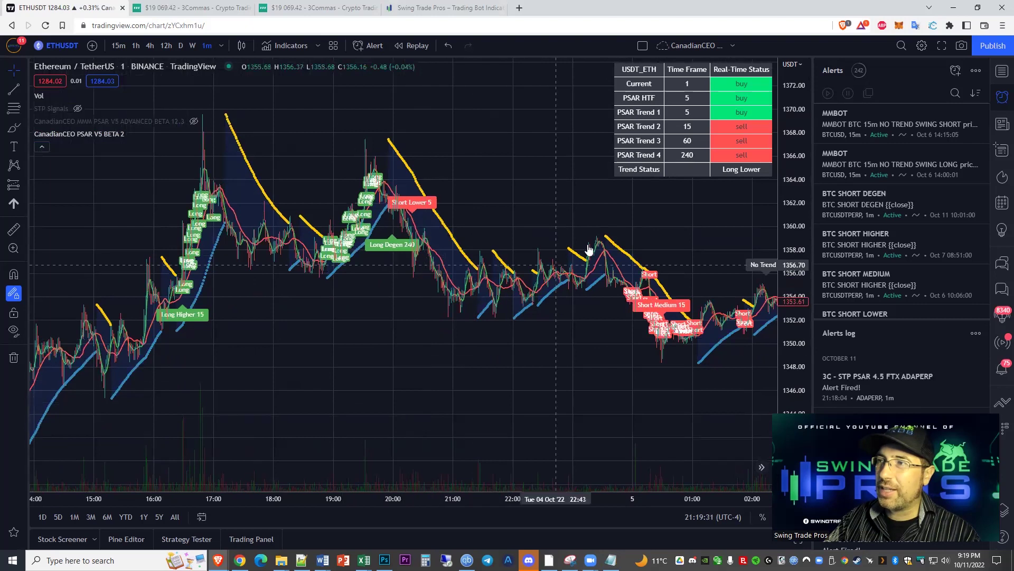
- Set the LONG Higher PSAR Default Risk Setting to Long Medium and close the indicator settings
click(148, 134)
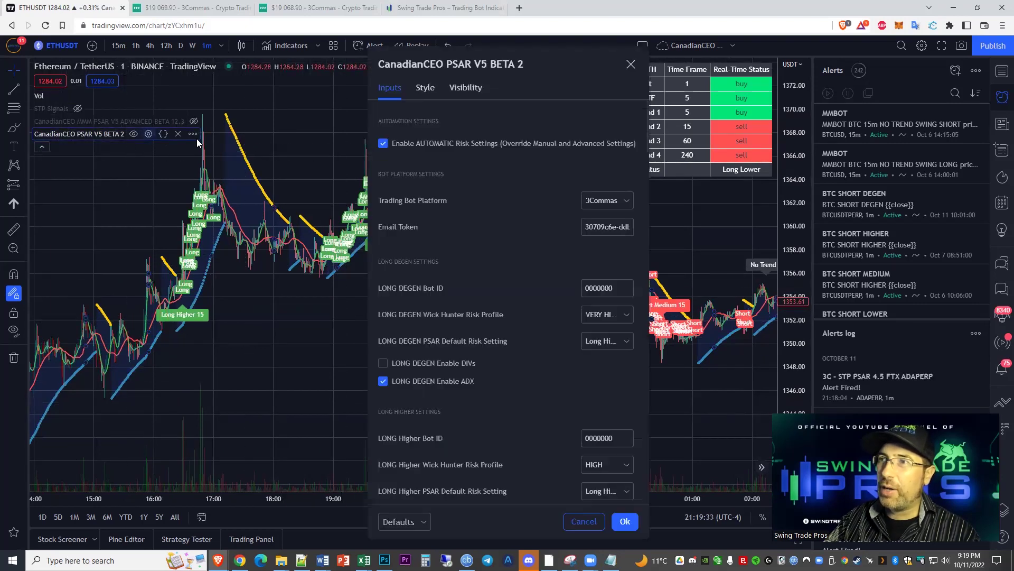
drag(463, 81, 605, 79)
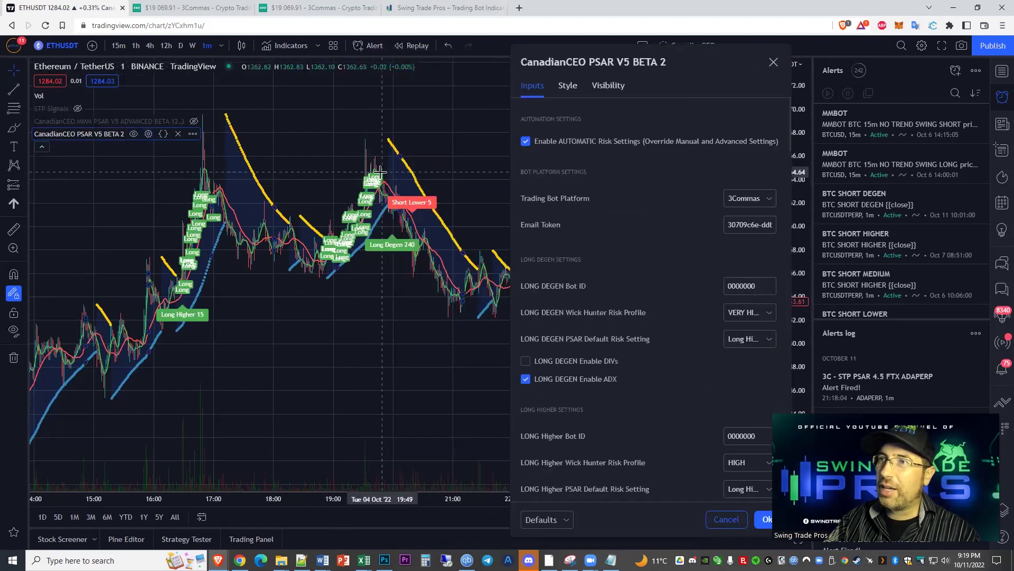
scroll(716, 270, down, 3)
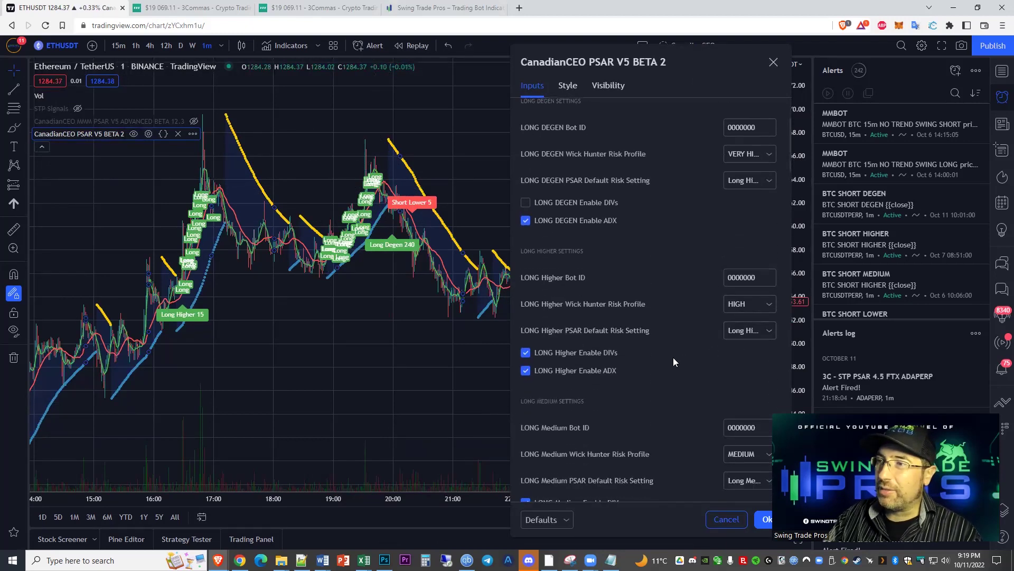
click(769, 333)
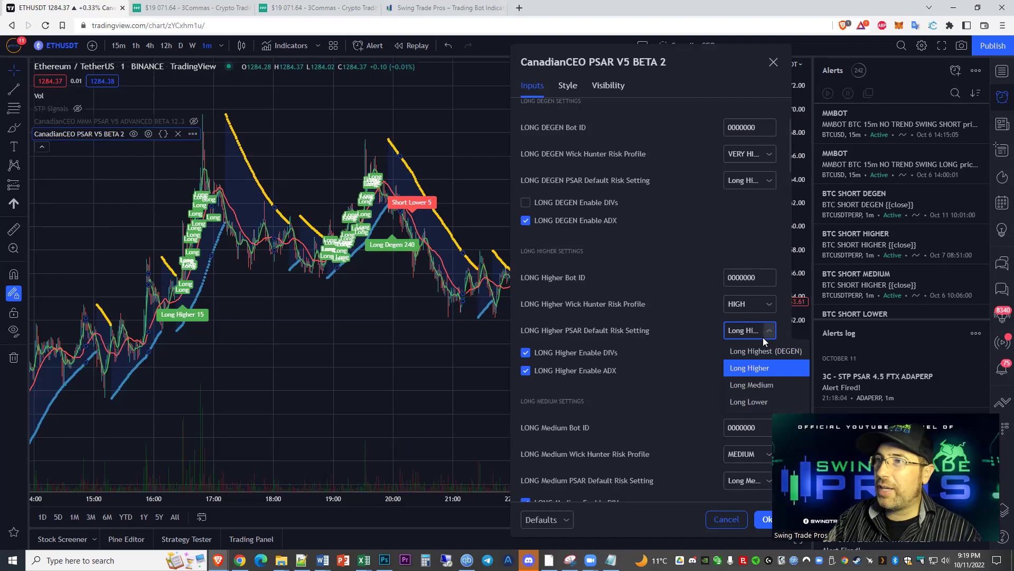
click(756, 384)
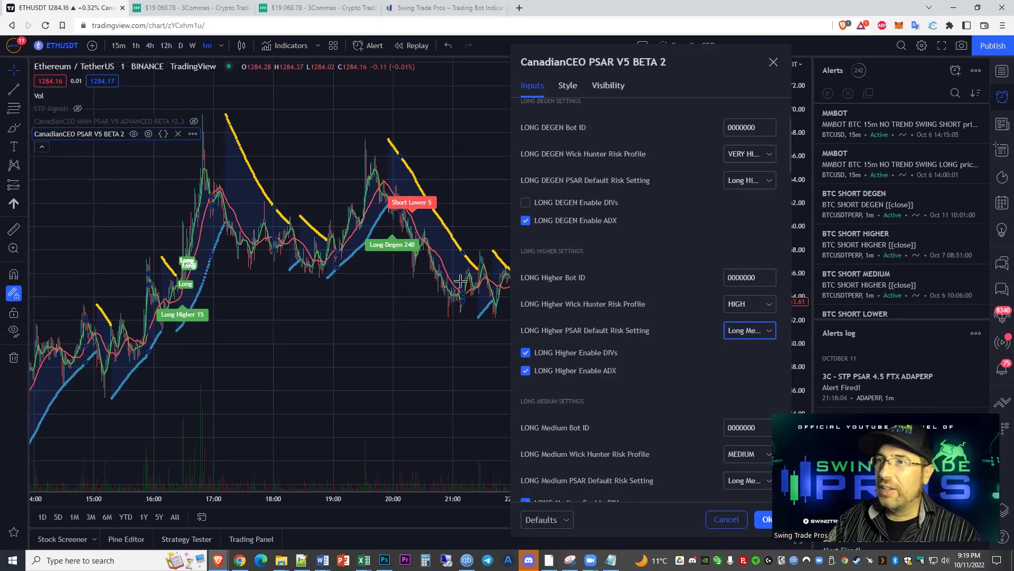
scroll(310, 280, down, 1)
scroll(310, 280, down, 1)
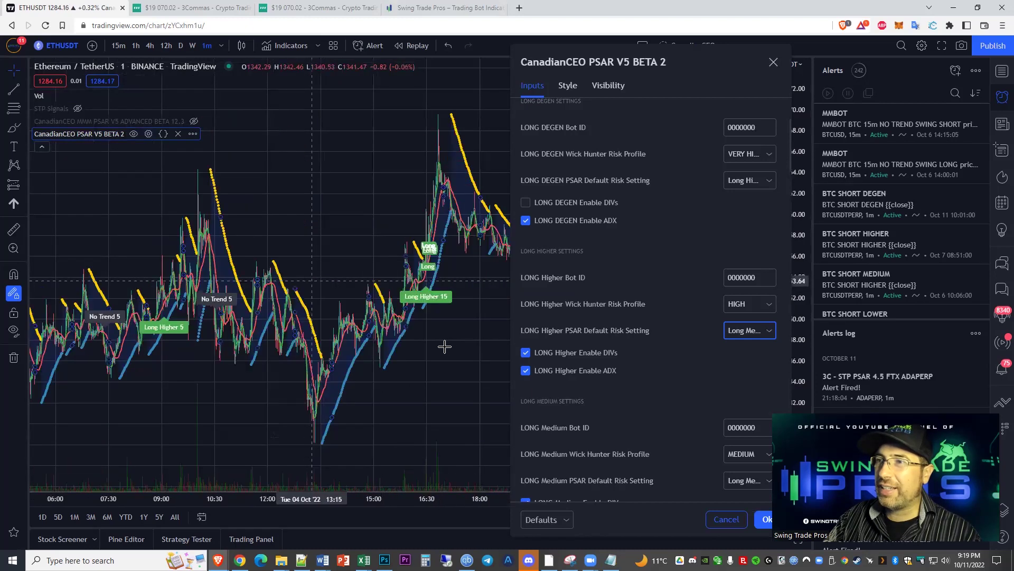
click(443, 347)
scroll(369, 233, right, 3)
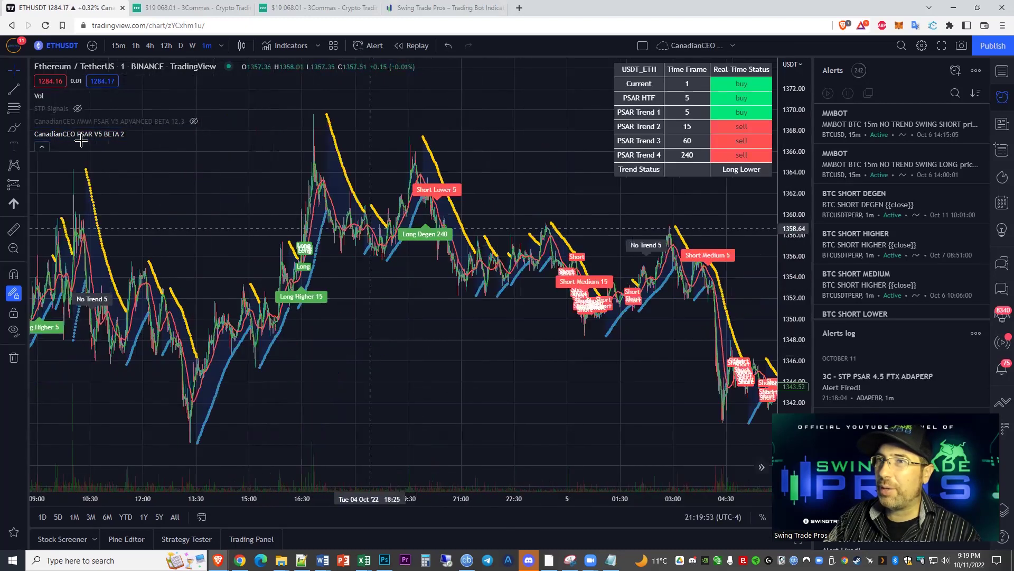
- Disable DIVs for the LONG Higher settings of the CanadianCEO PSAR V5 BETA 2 indicator
double_click(145, 133)
drag(547, 59, 766, 72)
scroll(731, 231, down, 3)
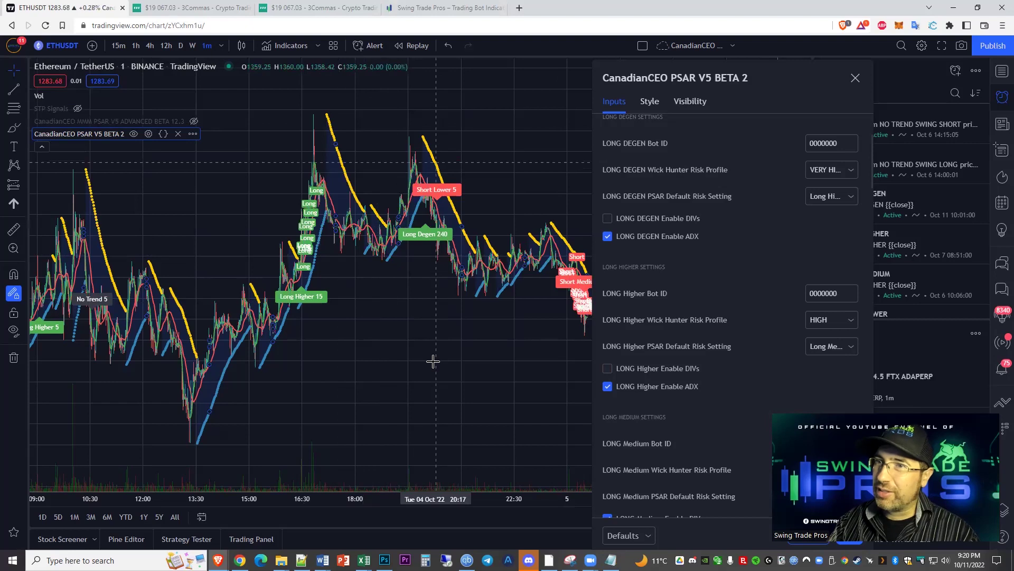
scroll(432, 370, down, 2)
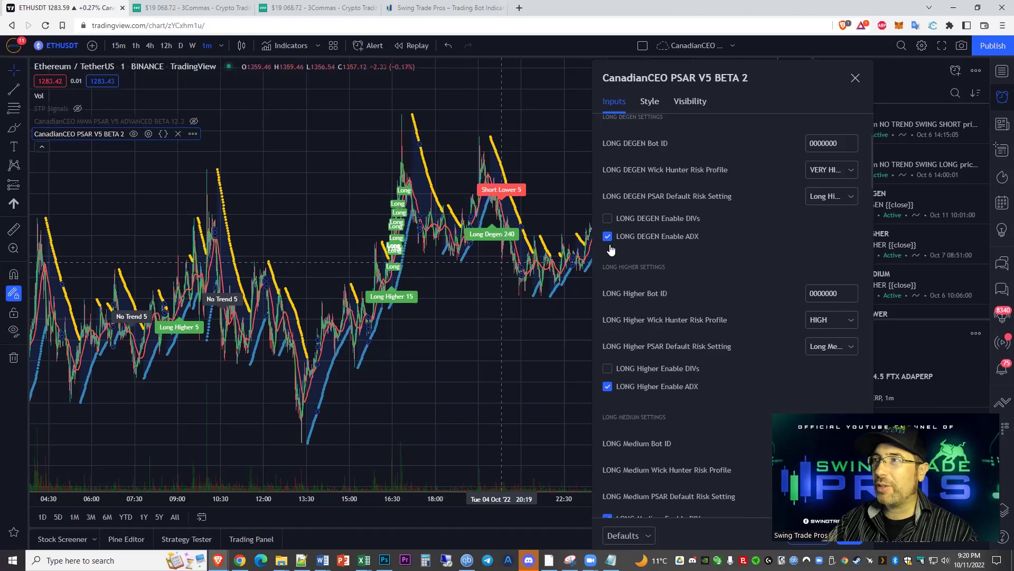
drag(786, 80, 631, 86)
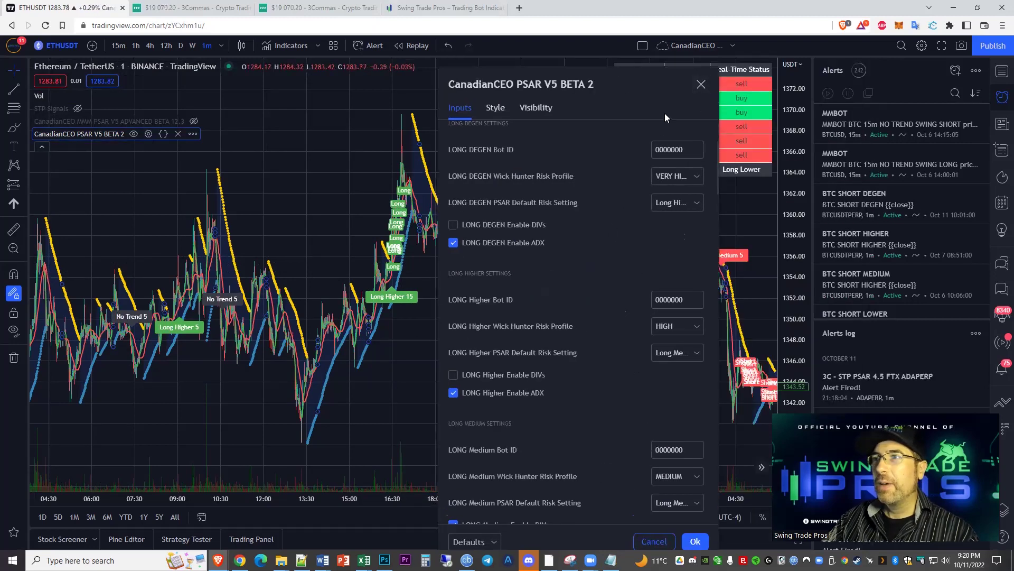
scroll(594, 256, up, 3)
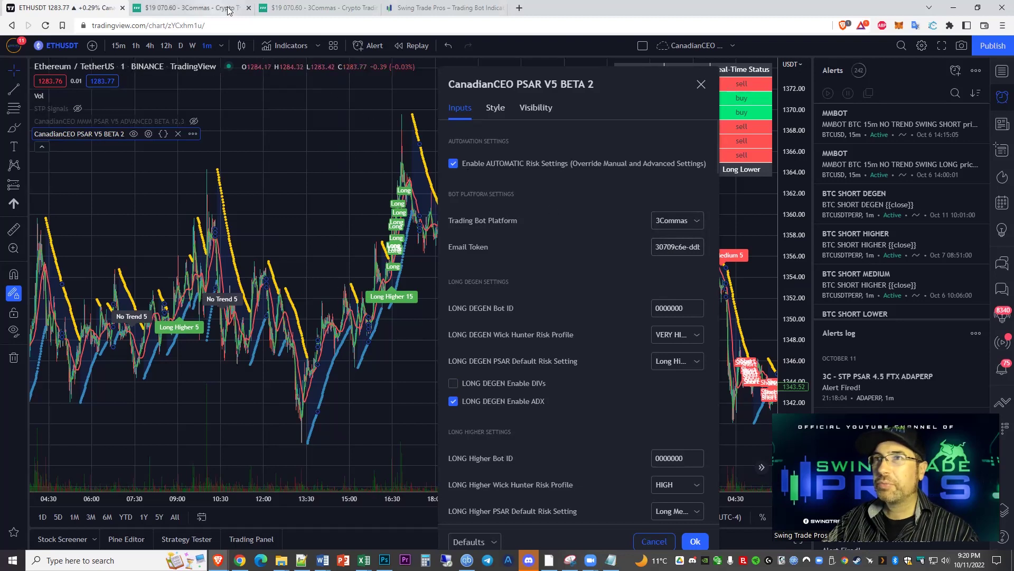
- Switch to the 3Commas bot list, open the PSAR V5 LONG LOWER bot in a new tab and show its deal start signal message
click(203, 9)
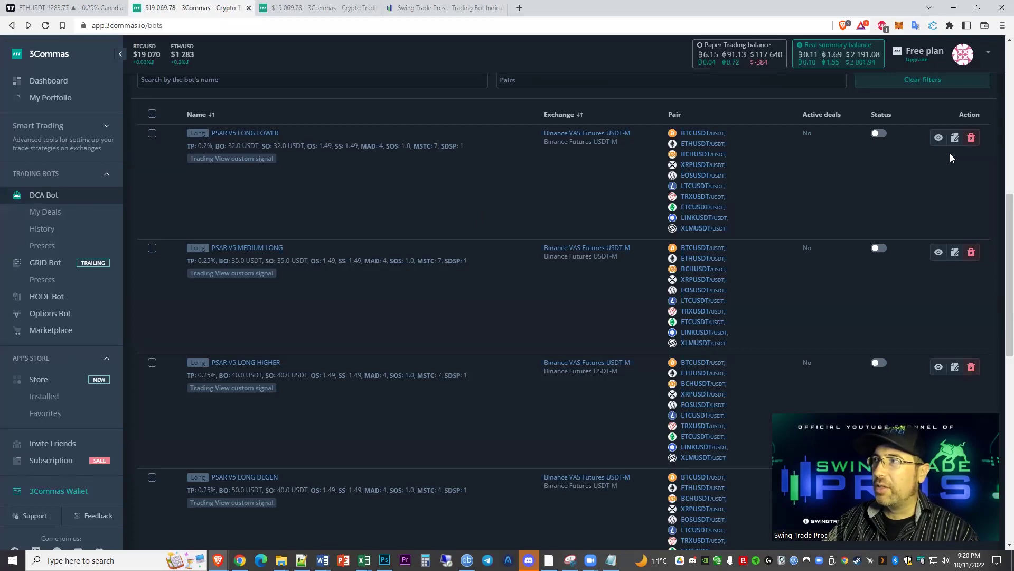
right_click(259, 139)
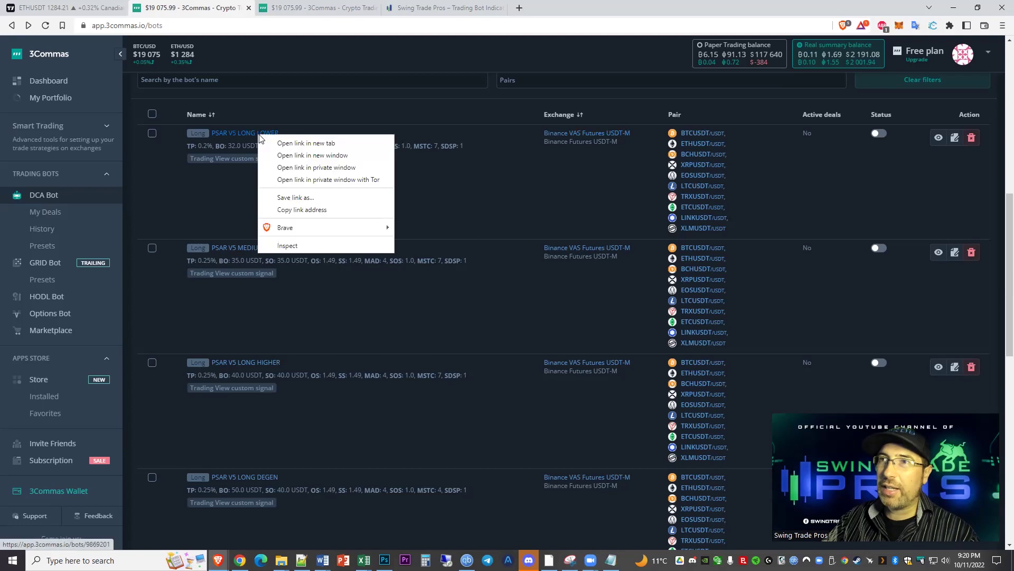
click(296, 143)
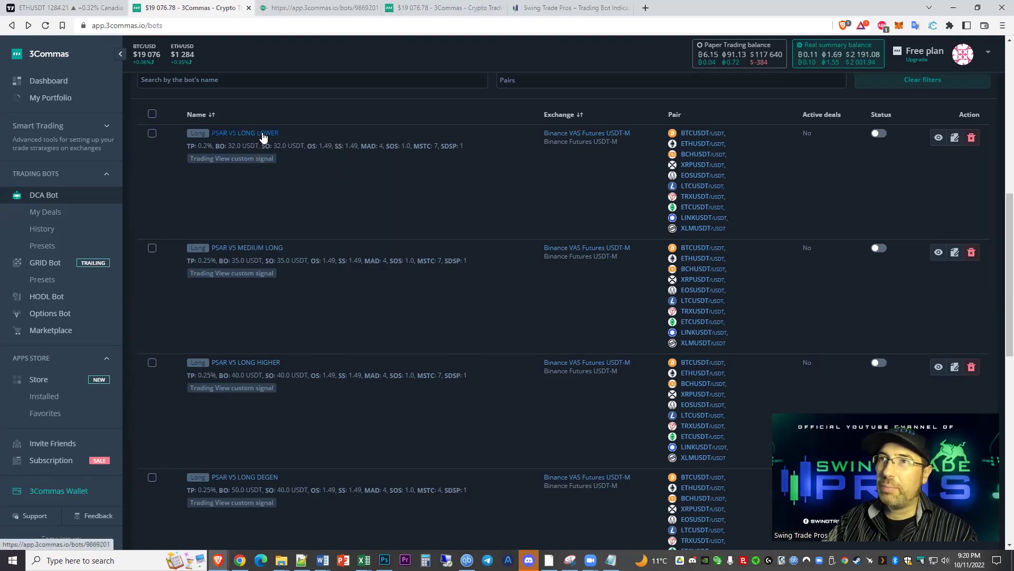
click(314, 10)
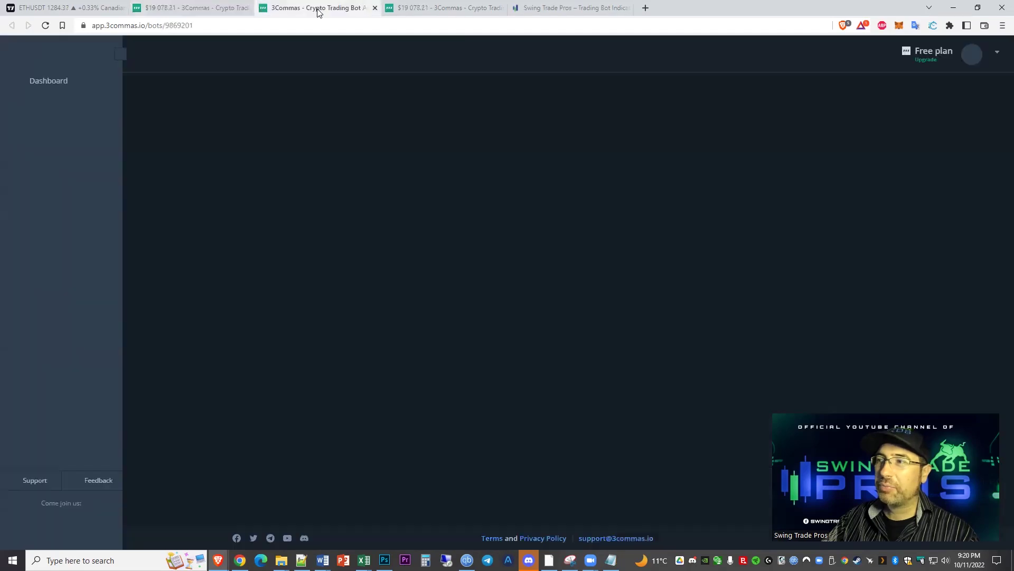
scroll(467, 181, down, 15)
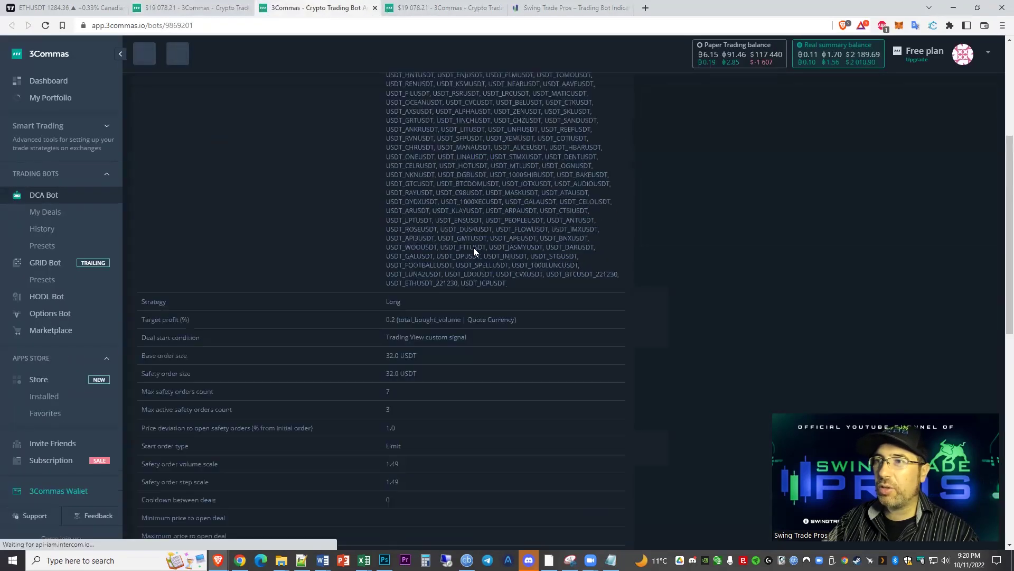
scroll(464, 259, down, 2)
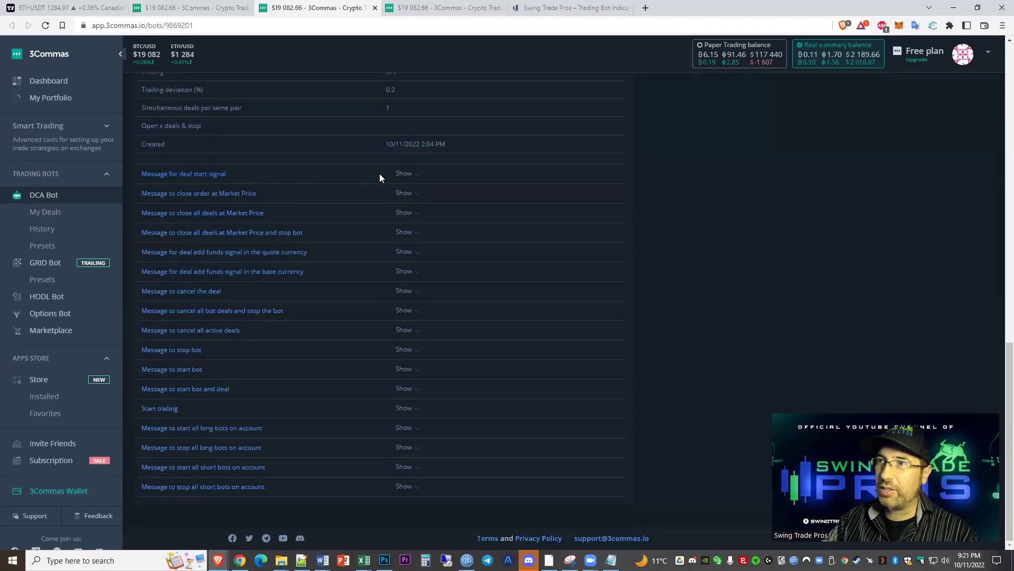
click(404, 175)
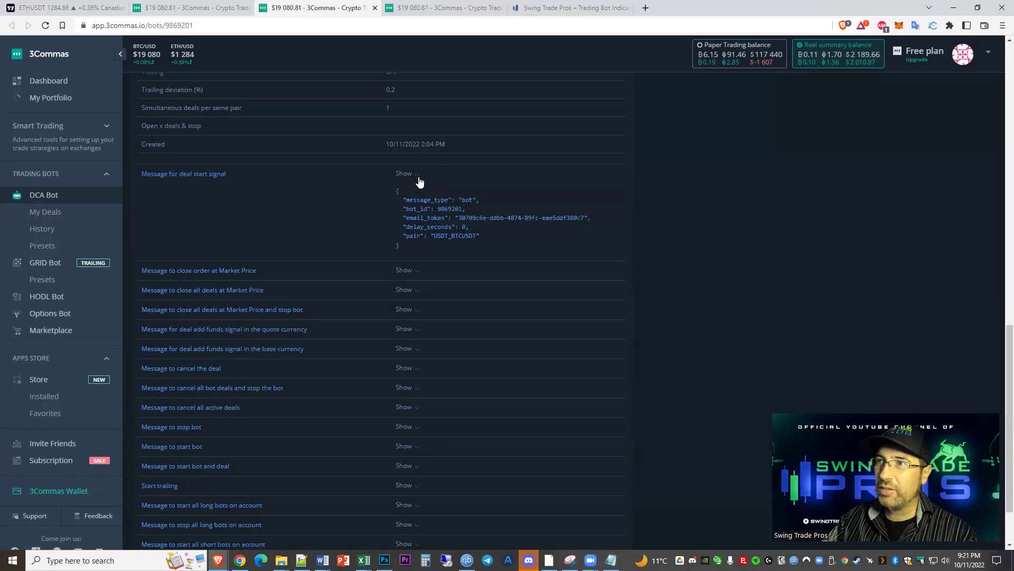
- Copy the deal start signal message into Notepad and select the email token value in it
click(423, 228)
key(alt+Tab)
click(621, 284)
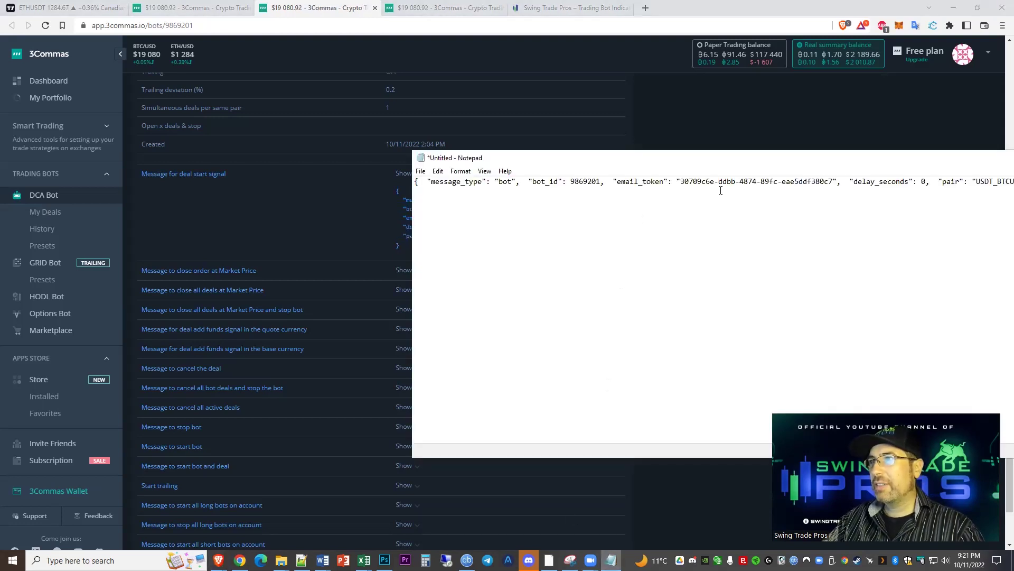
drag(682, 184, 833, 182)
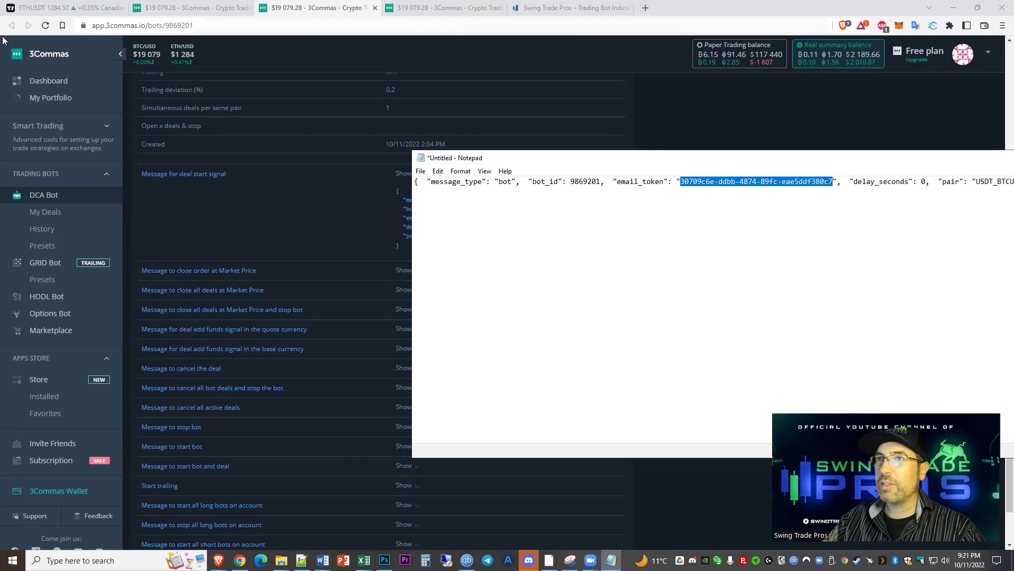
- Switch back to TradingView and paste the email token into the indicator's Email Token field
click(32, 7)
click(672, 244)
key(ctrl+a)
key(ctrl+v)
click(633, 283)
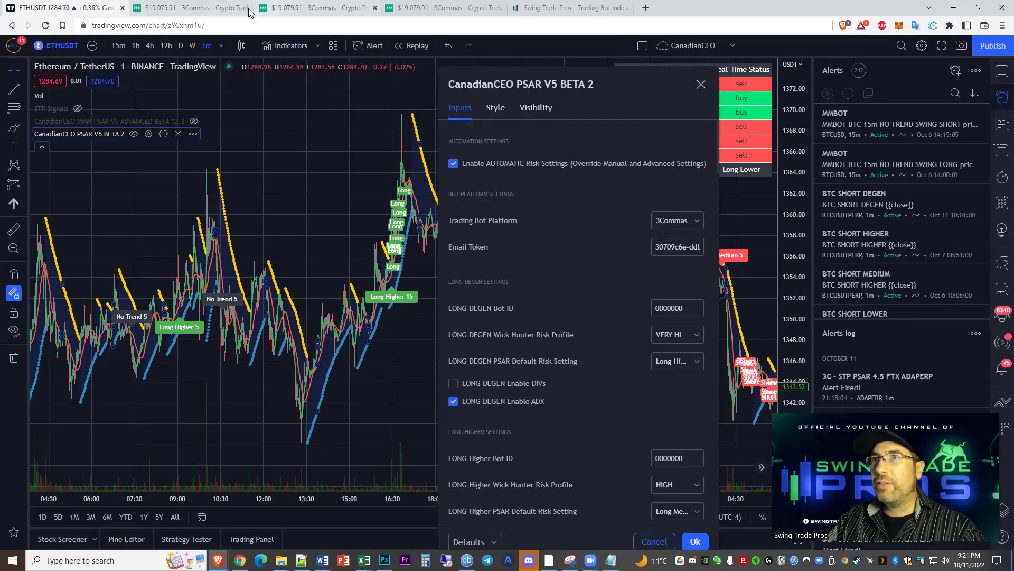
- Switch to 3Commas, copy the bot ID from the PSAR V5 LONG LOWER bot's page address and return to the bot list
click(208, 10)
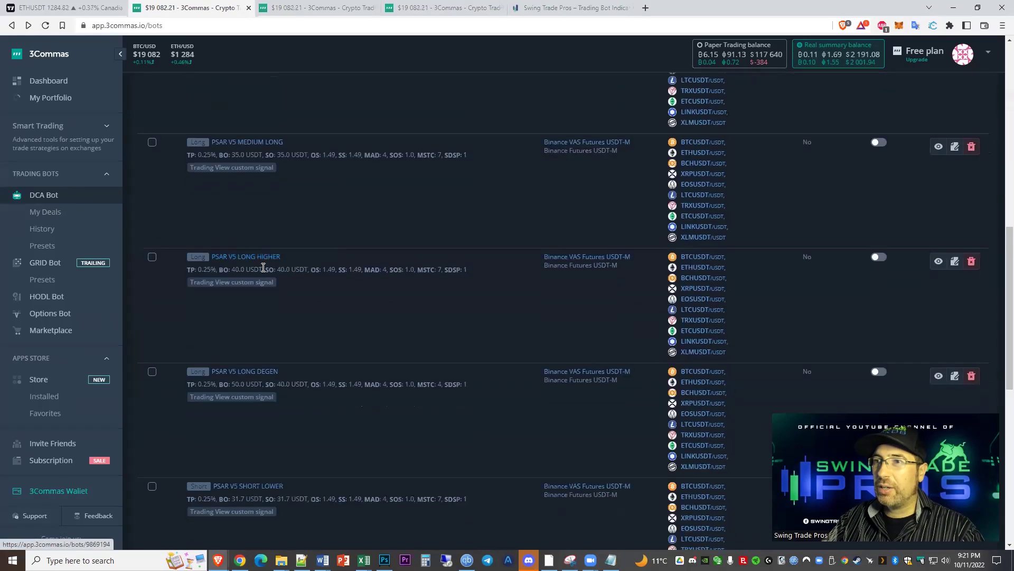
scroll(254, 259, down, 3)
scroll(273, 329, down, 4)
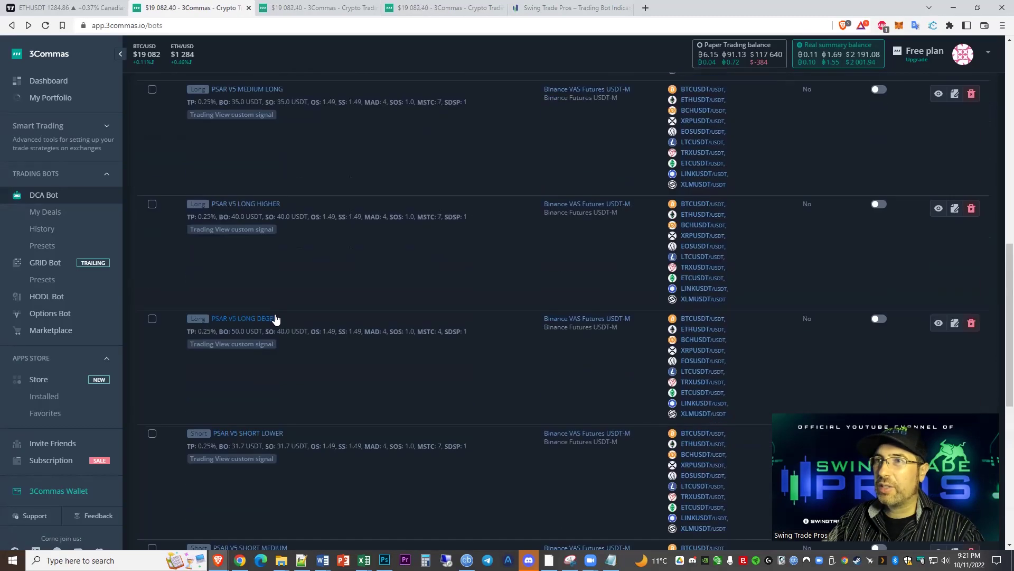
scroll(283, 127, up, 6)
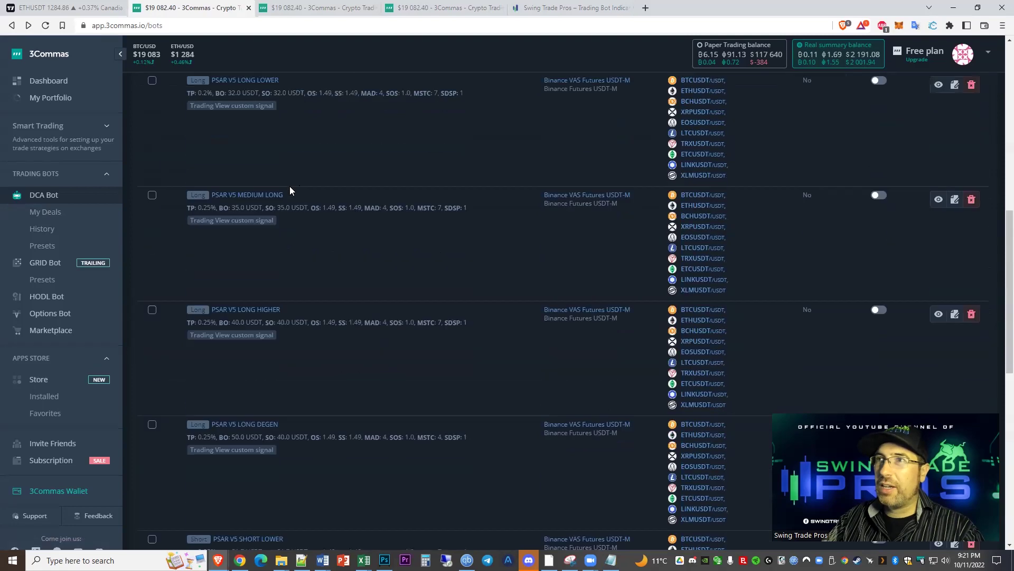
click(314, 8)
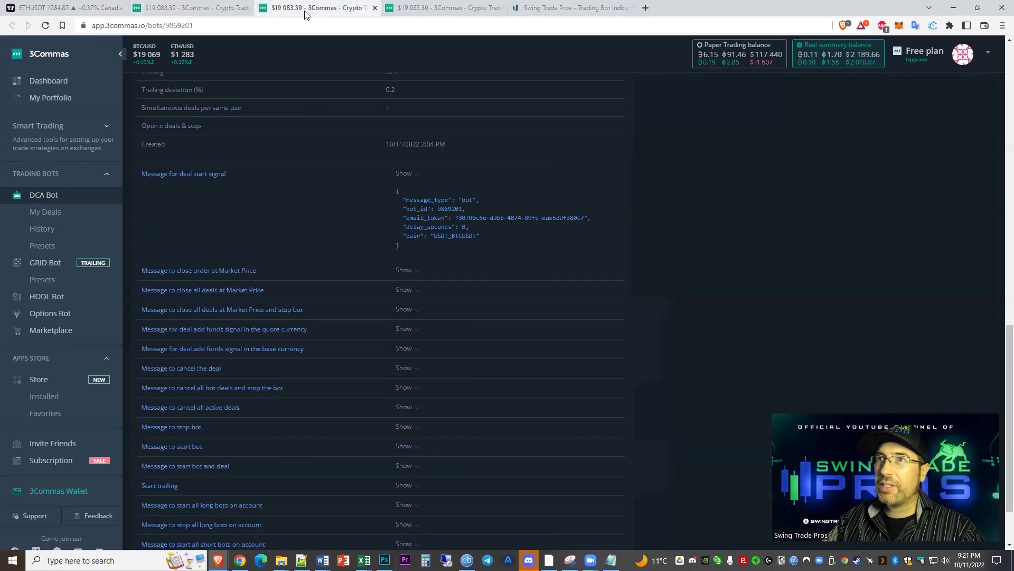
double_click(166, 27)
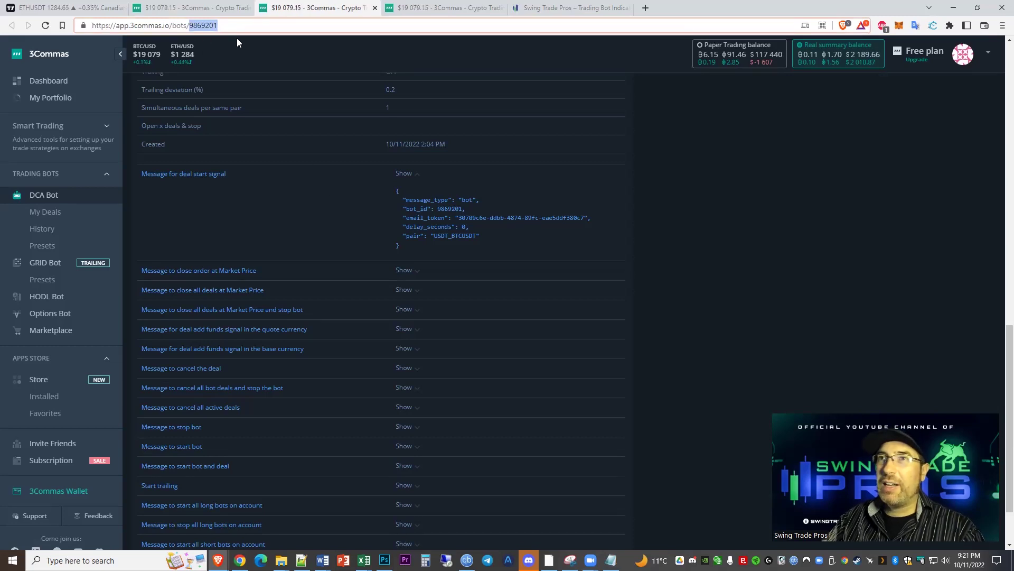
click(204, 10)
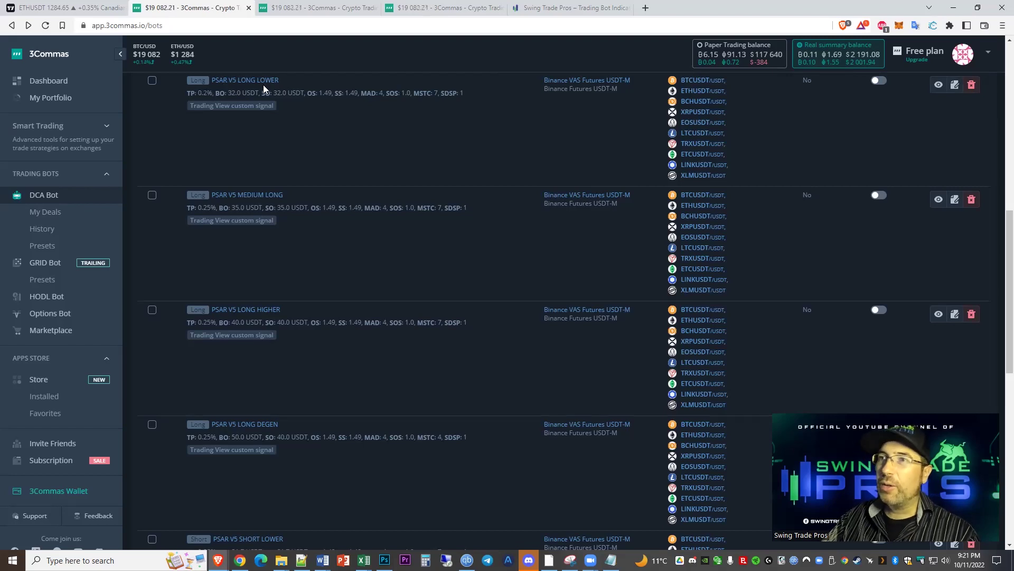
- Switch to TradingView and set the LONG DEGEN and LONG Higher Bot IDs of the indicator to 9869201
click(80, 11)
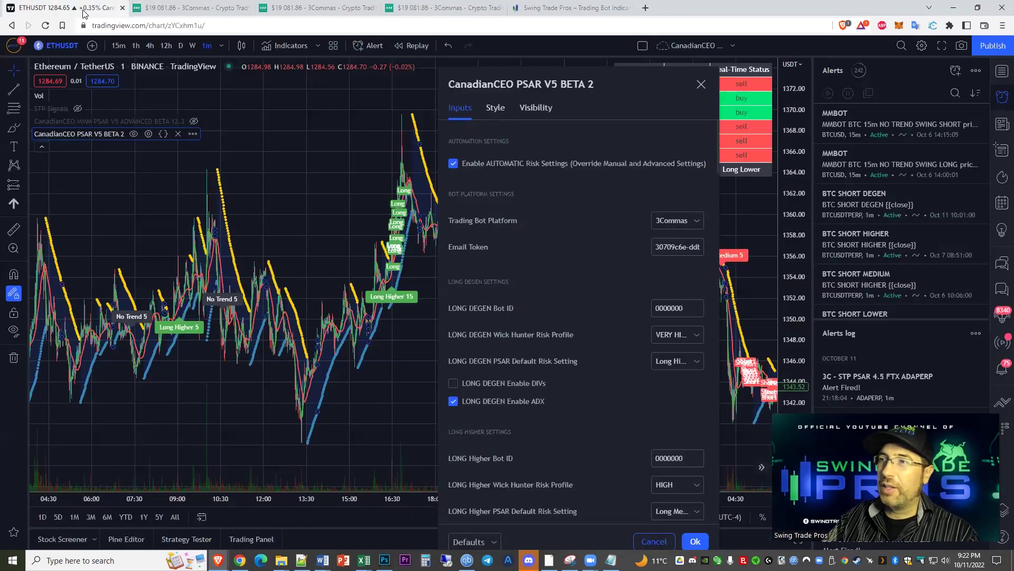
scroll(602, 305, down, 2)
click(687, 202)
key(ctrl+a)
key(ctrl+v)
double_click(696, 352)
scroll(669, 384, down, 3)
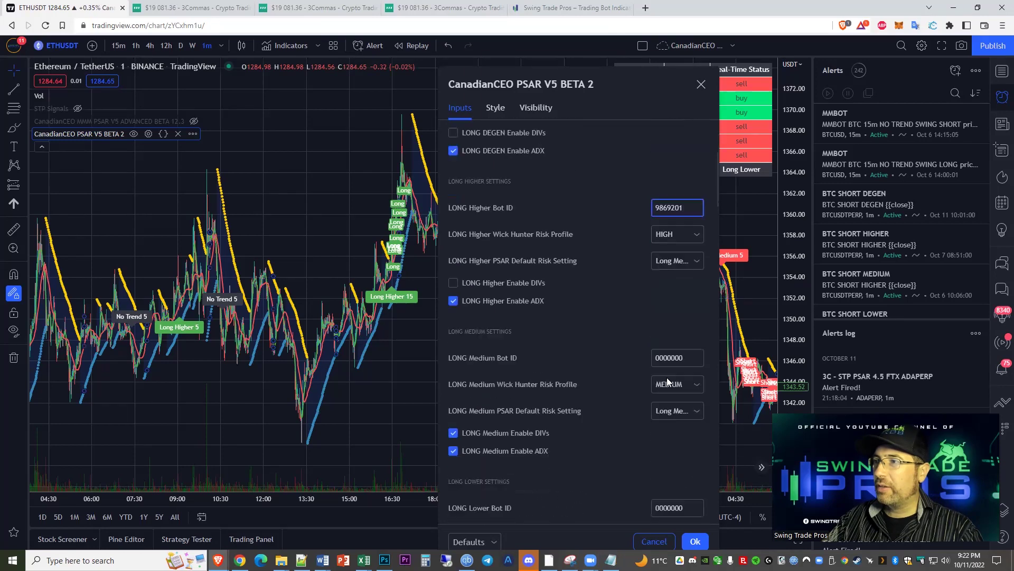
- Set the LONG Medium and LONG Lower Bot IDs to 9869201
double_click(682, 343)
key(ctrl+v)
scroll(659, 372, down, 3)
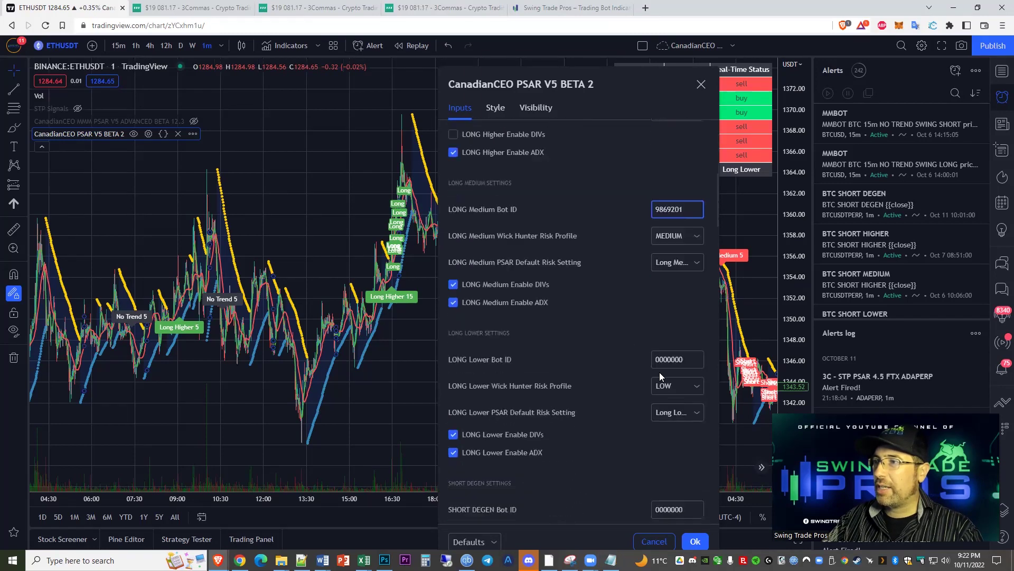
double_click(687, 337)
key(ctrl+v)
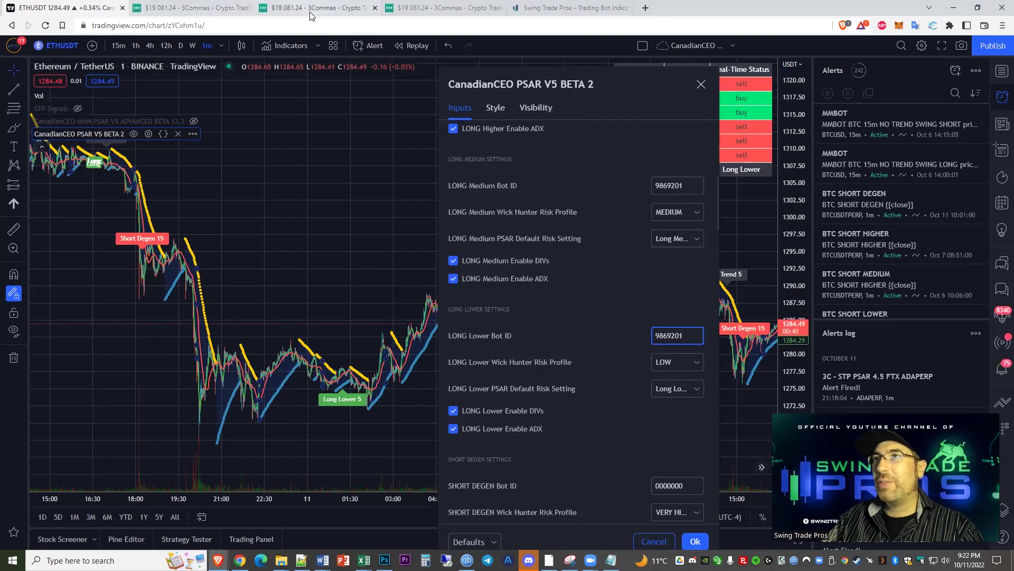
- Switch to the 3Commas bot list, open the PSAR V5 SHORT LOWER bot in a new tab and copy the bot ID from its page address
click(190, 7)
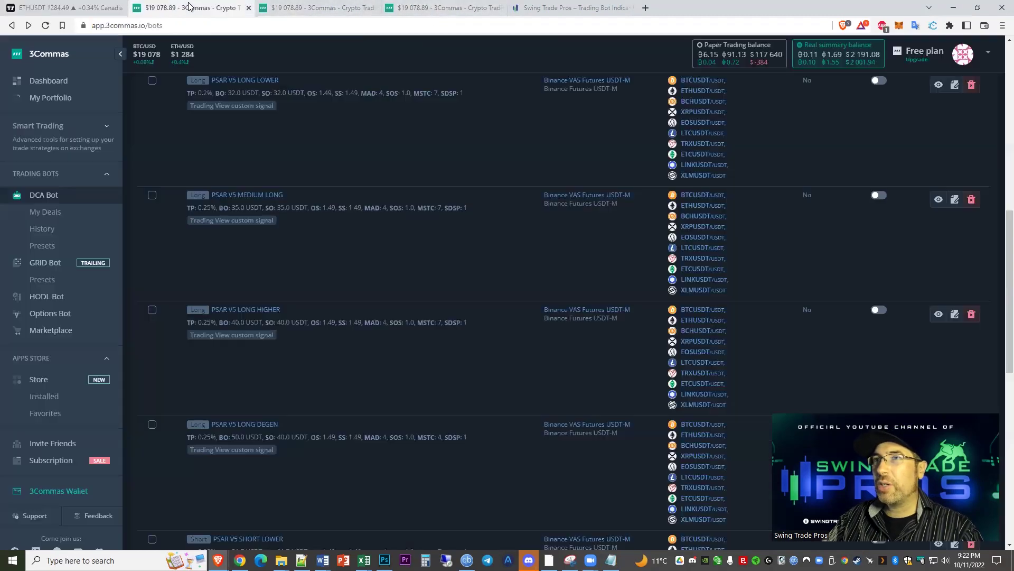
scroll(291, 204, down, 5)
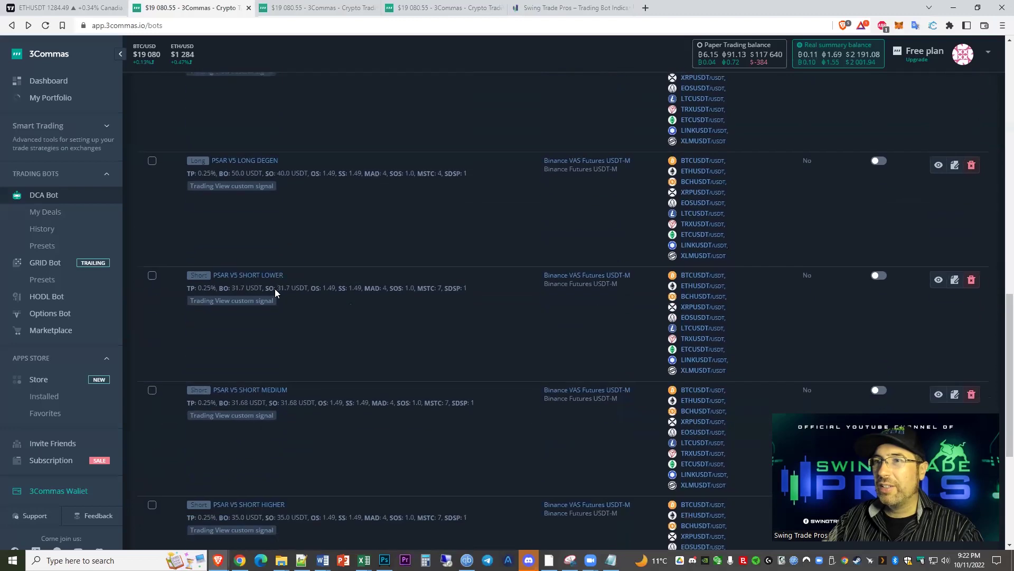
right_click(245, 278)
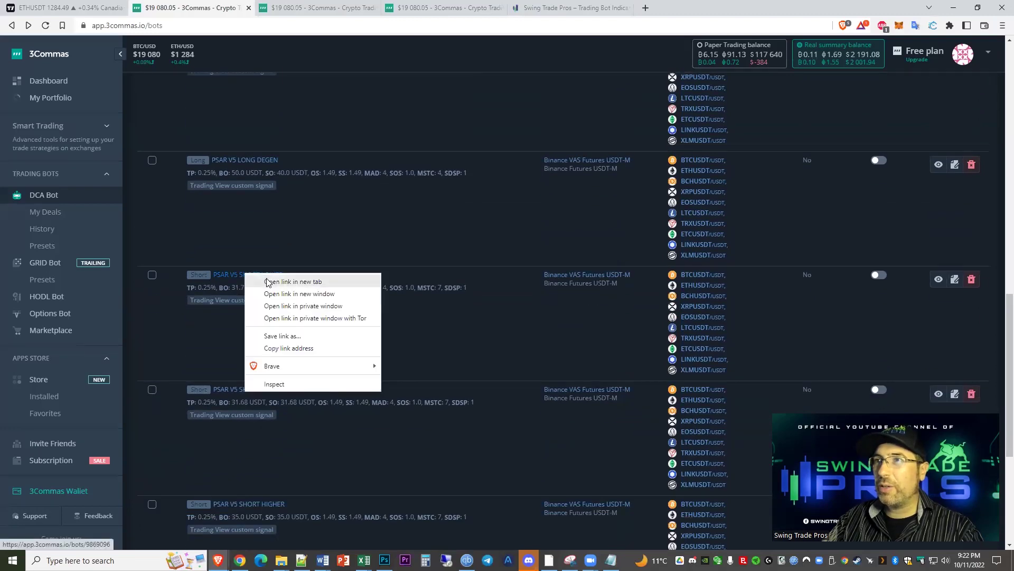
click(268, 281)
click(309, 10)
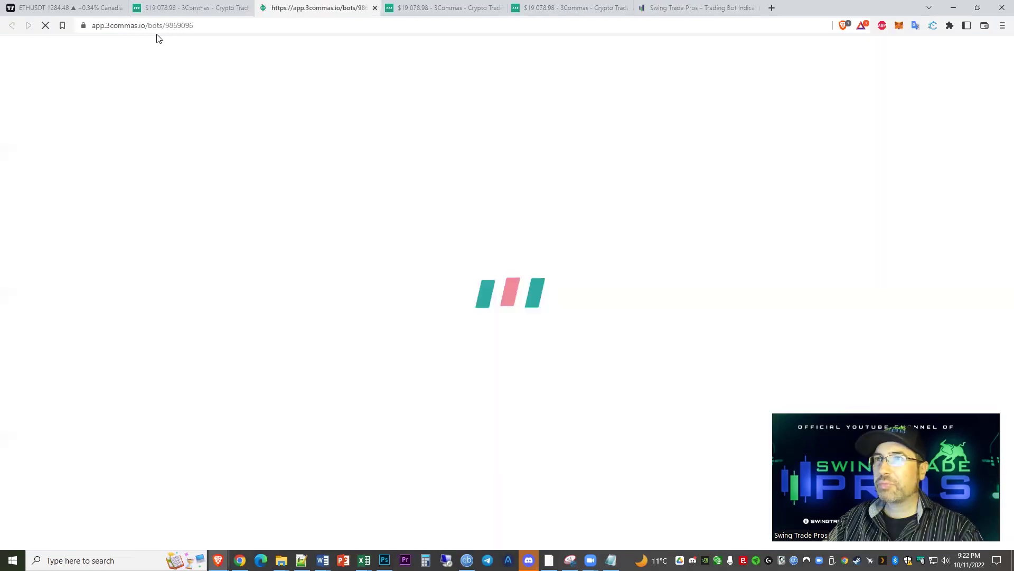
double_click(167, 26)
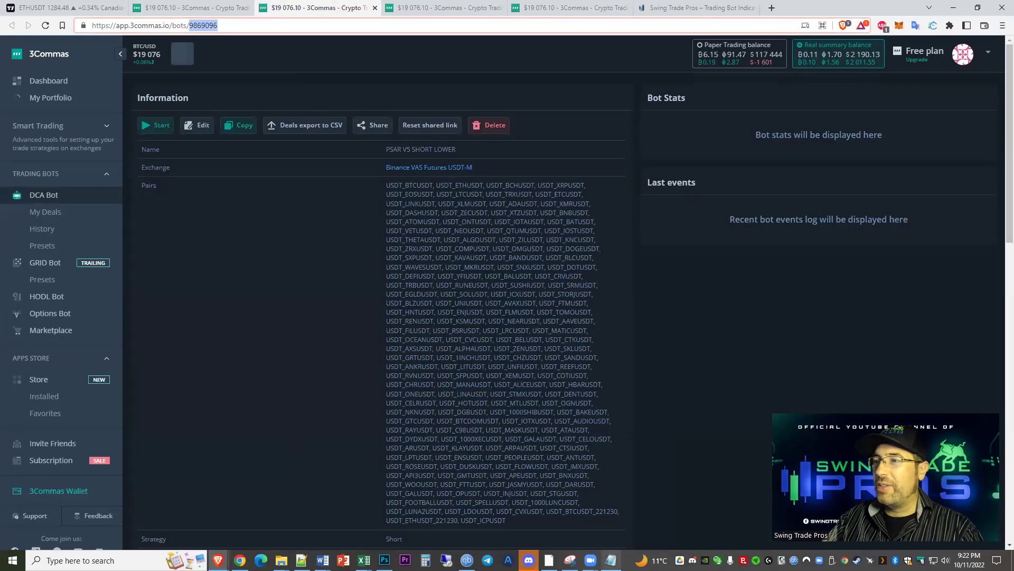
click(611, 560)
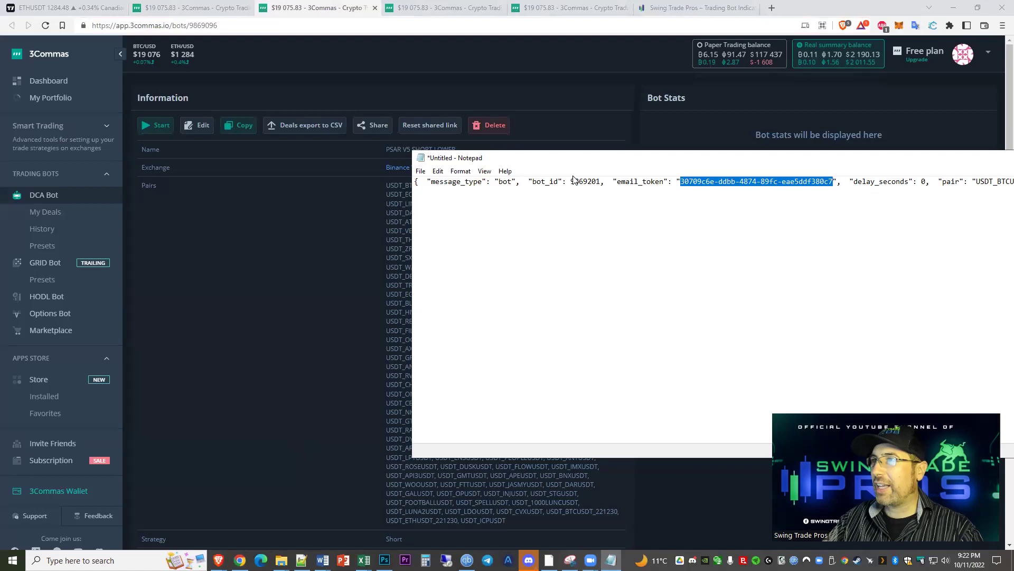
double_click(212, 26)
key(ctrl+c)
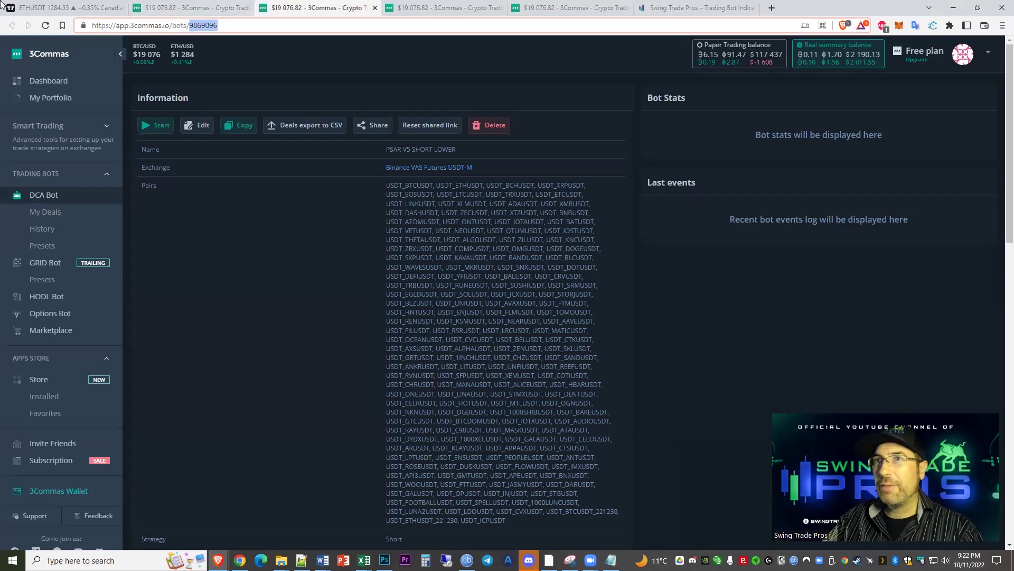
- Switch to TradingView and set the SHORT DEGEN and SHORT Higher Bot IDs of the indicator to 9869096
click(38, 10)
scroll(631, 389, down, 4)
double_click(687, 275)
key(ctrl+v)
scroll(667, 370, down, 2)
double_click(670, 319)
key(ctrl+v)
- Set the SHORT Medium and SHORT Lower Bot IDs to 9869096
scroll(662, 372, down, 3)
double_click(690, 311)
key(ctrl+v)
double_click(683, 460)
key(ctrl+v)
click(643, 424)
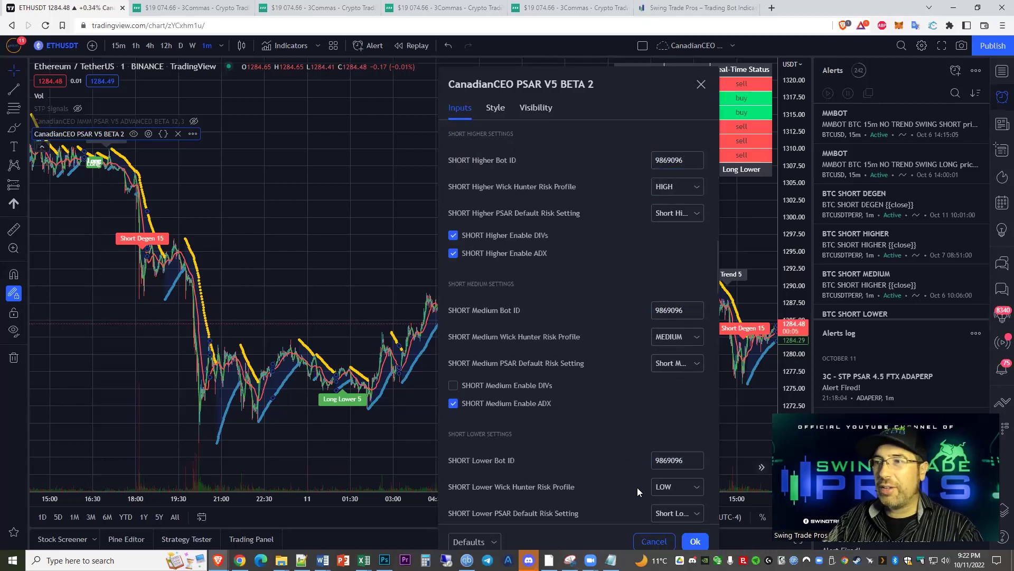
- Review the indicator's platform settings and LONG tier bot IDs, and close its settings dialog
scroll(587, 300, up, 10)
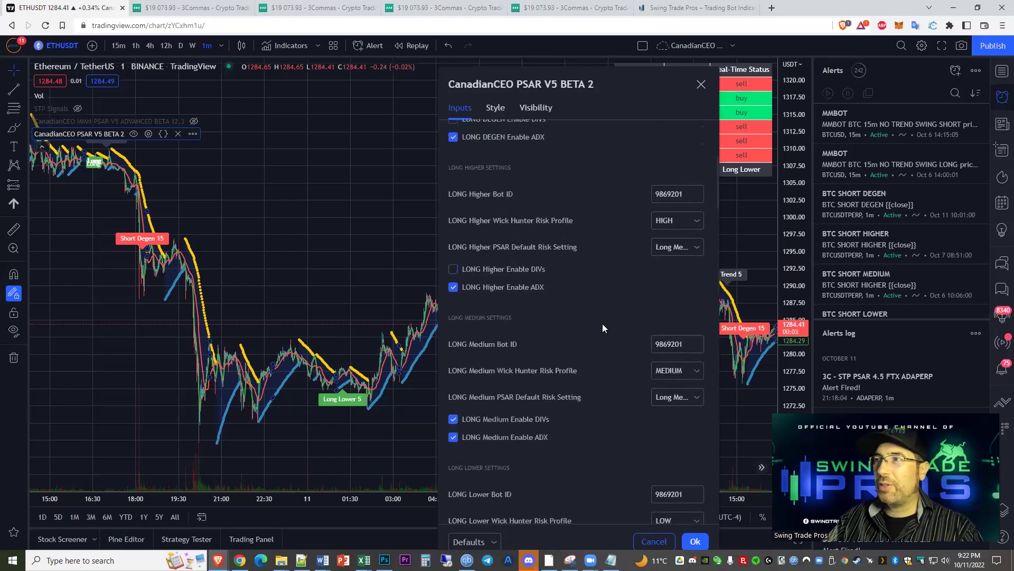
scroll(604, 328, up, 1)
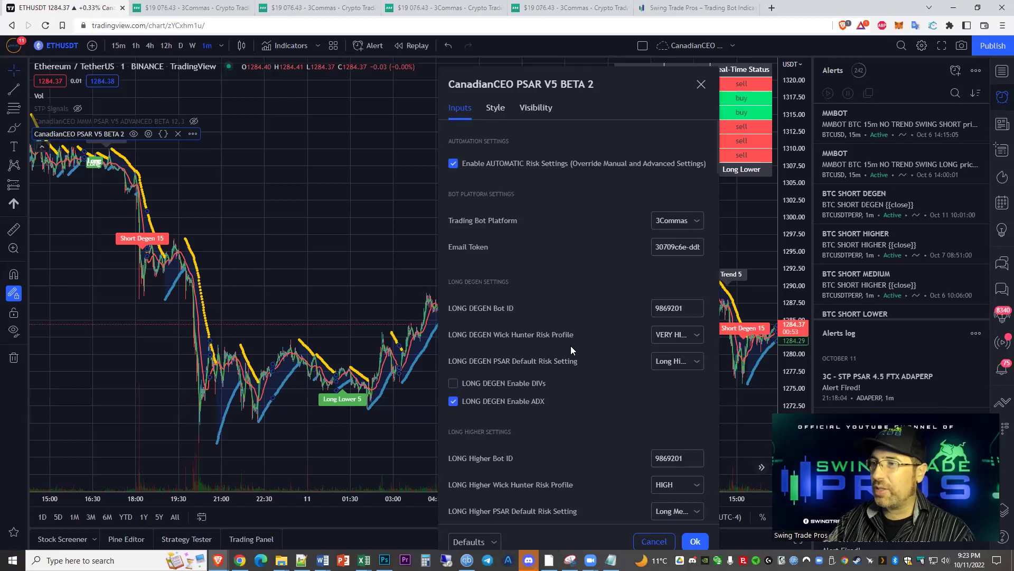
scroll(567, 353, down, 2)
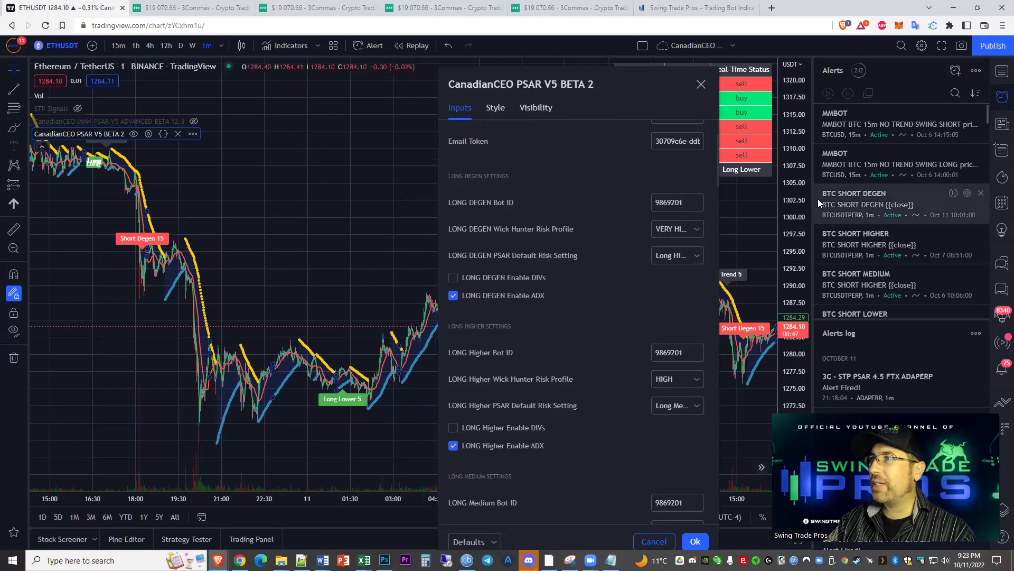
click(702, 84)
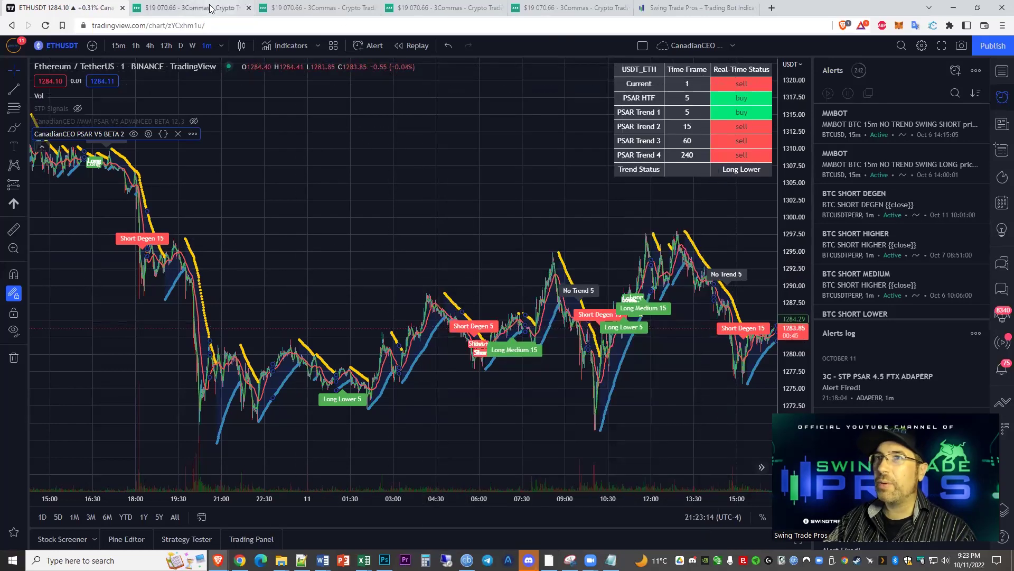
- Switch to the PSAR V5 SHORT LOWER bot in 3Commas, open it for editing and review its pairs and strategy settings
click(296, 8)
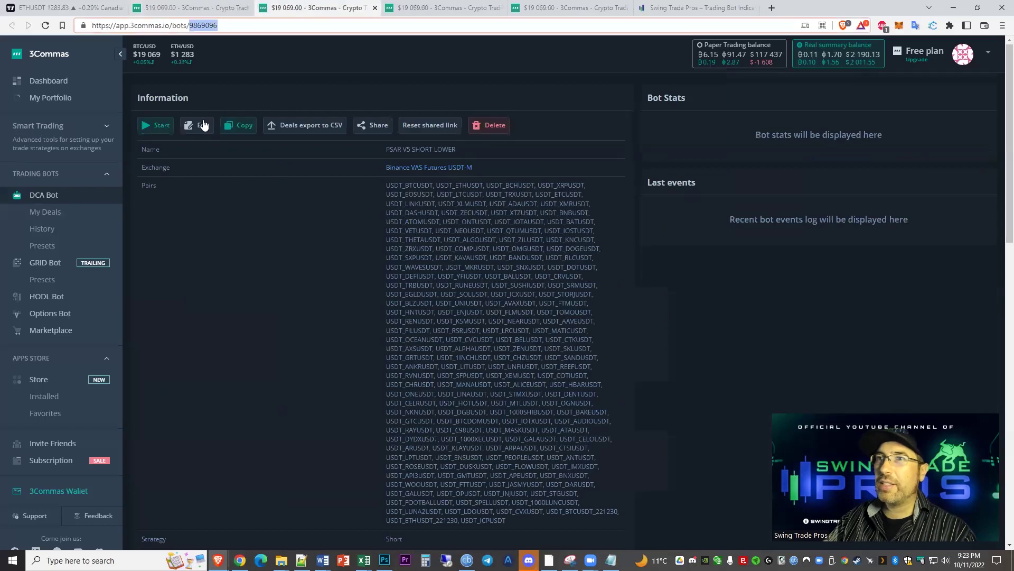
click(202, 125)
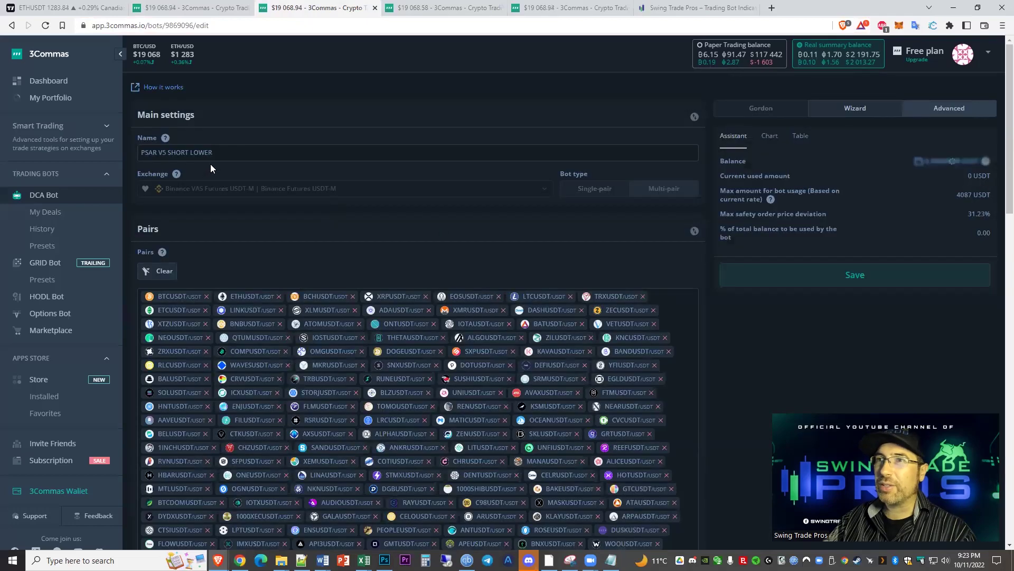
scroll(364, 213, down, 10)
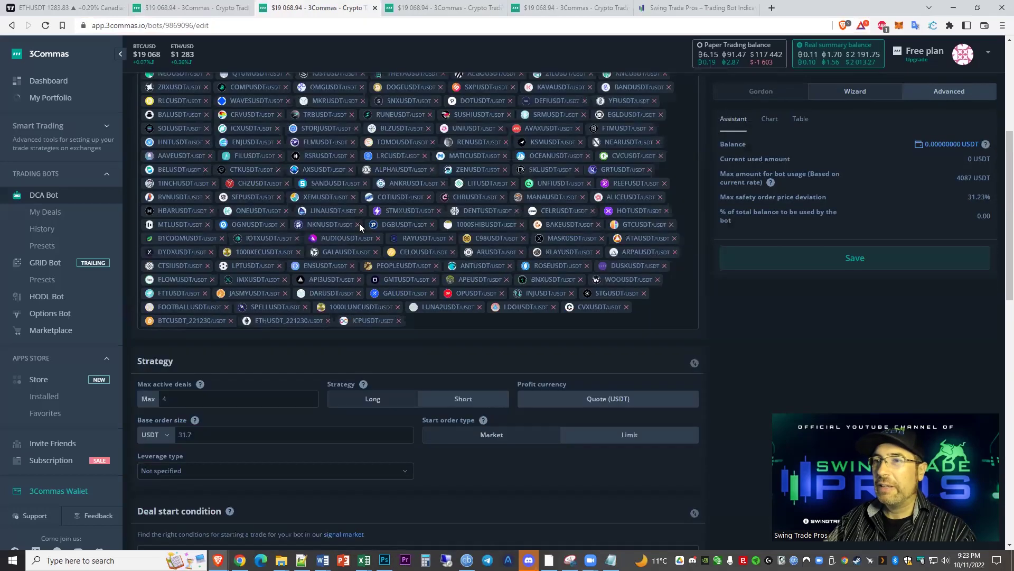
scroll(320, 249, up, 1)
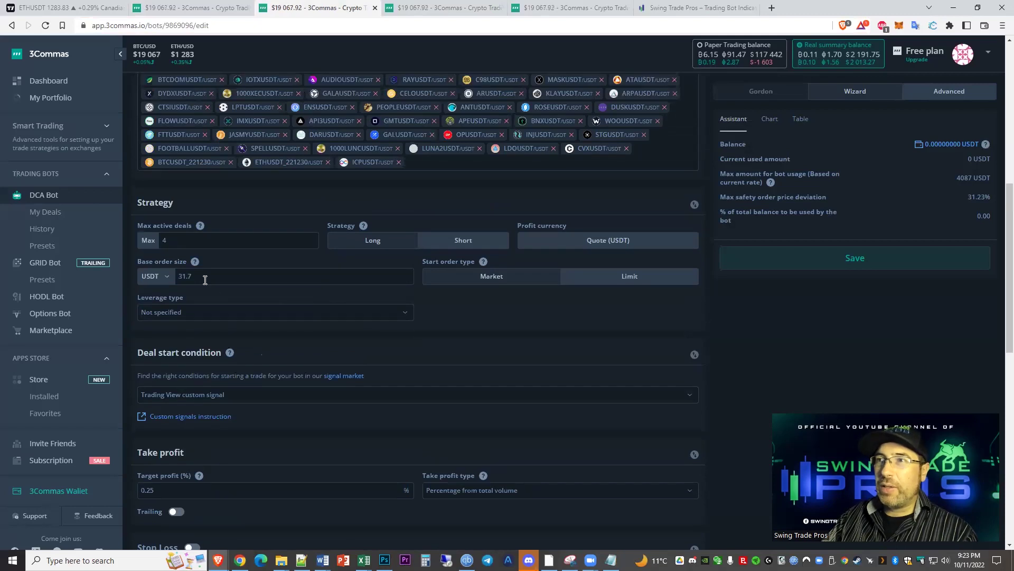
scroll(357, 224, up, 5)
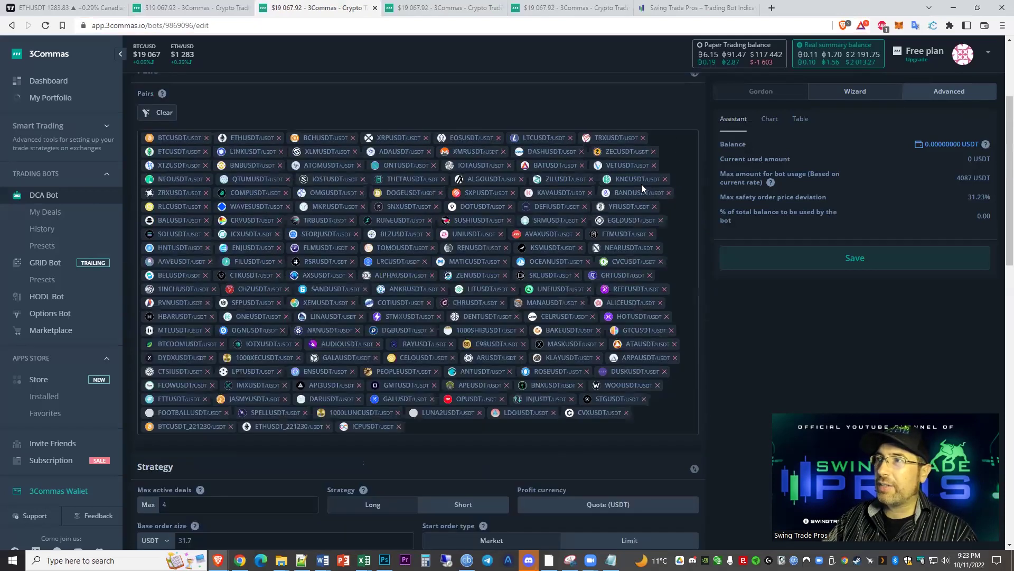
scroll(643, 188, up, 3)
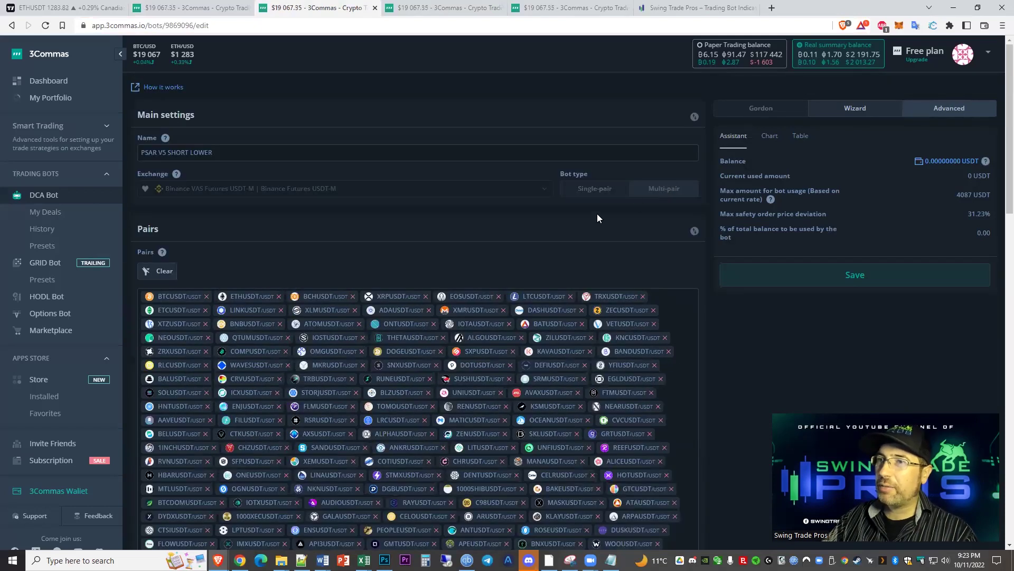
scroll(307, 211, down, 2)
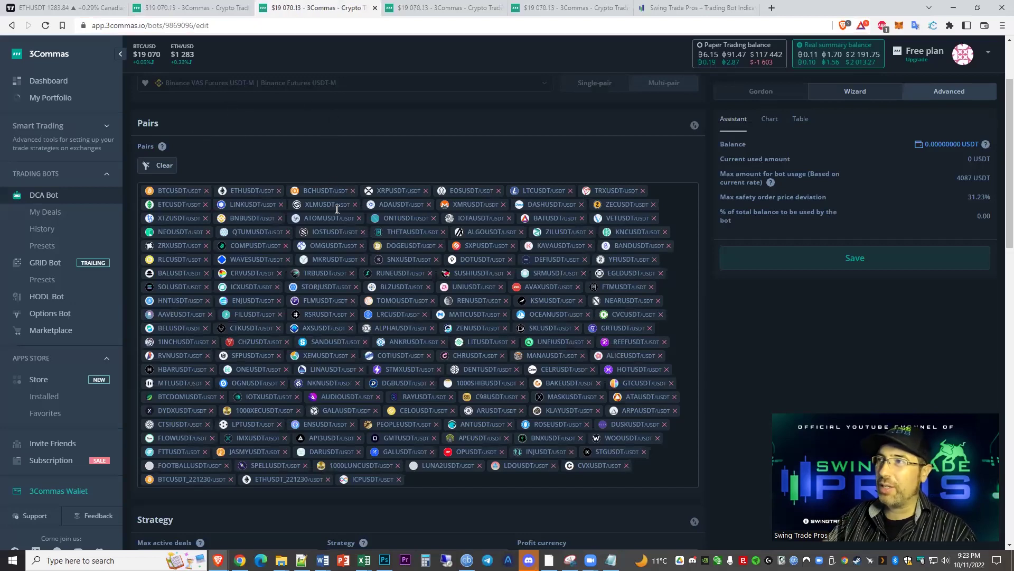
- Set the base order size of the PSAR V5 SHORT LOWER bot to 31.2 USDT
scroll(360, 355, down, 2)
scroll(343, 395, down, 3)
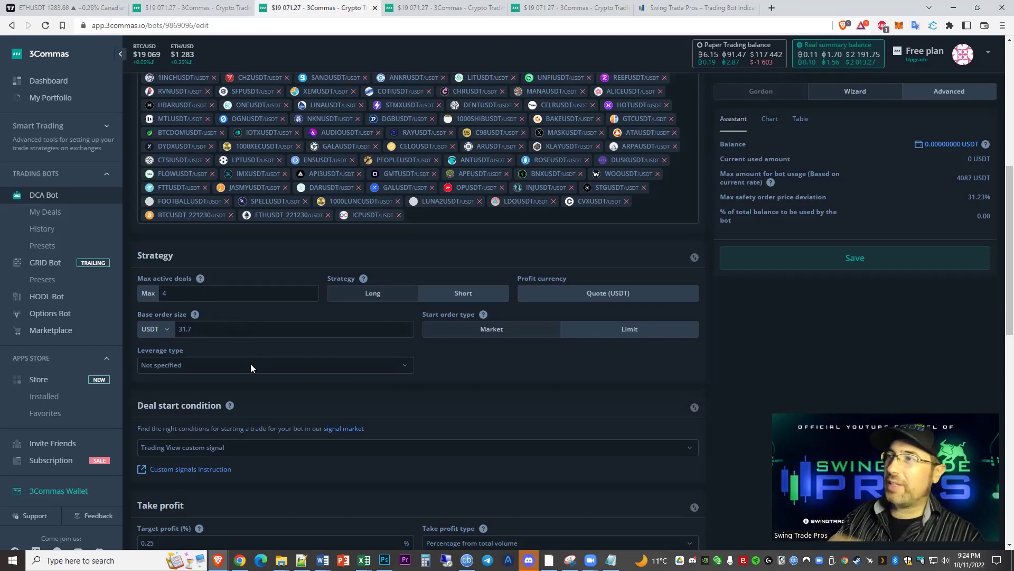
drag(193, 330, 176, 343)
click(279, 329)
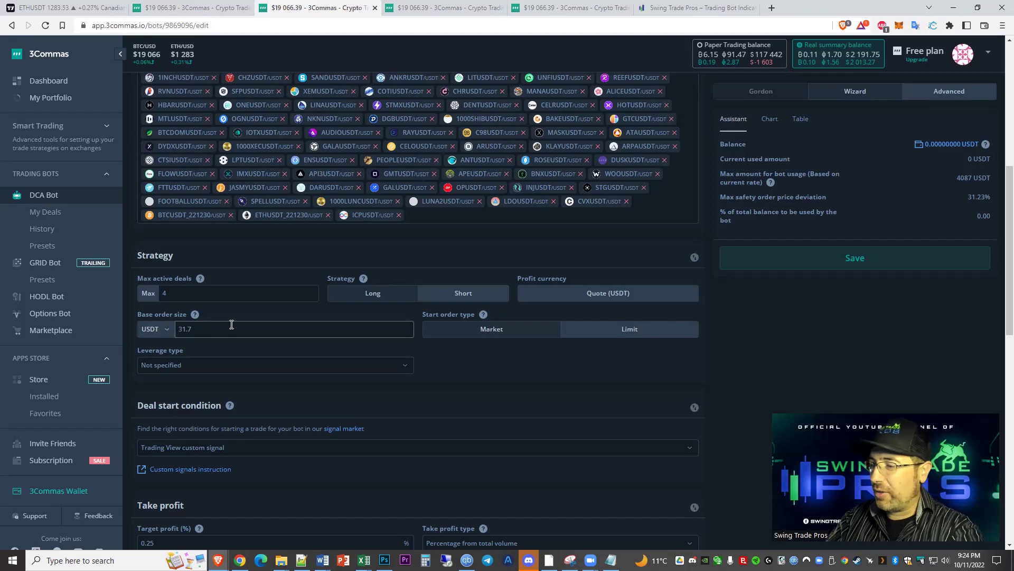
key(BackSpace)
key(BackSpace)
key(BackSpace)
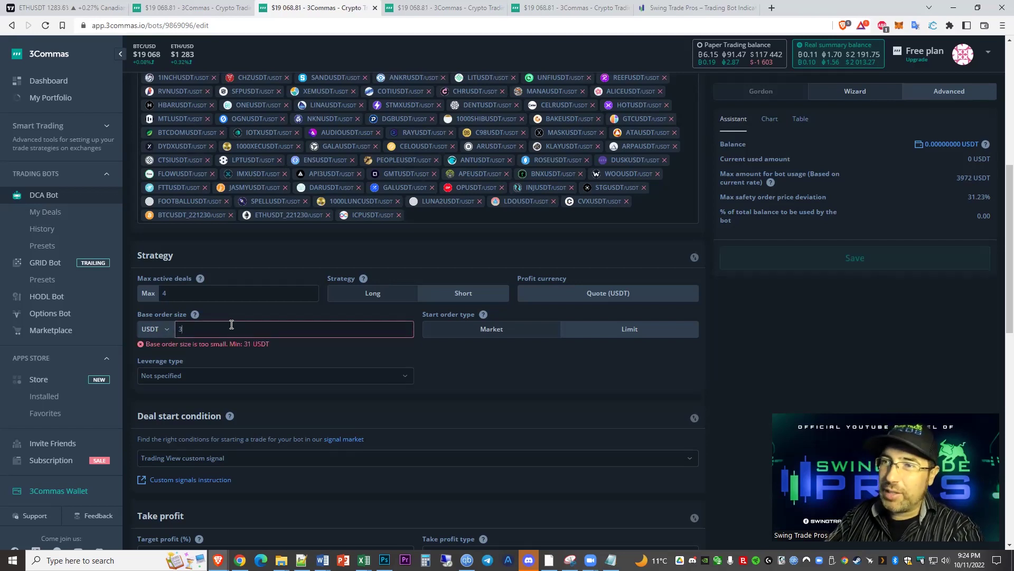
text(1.2)
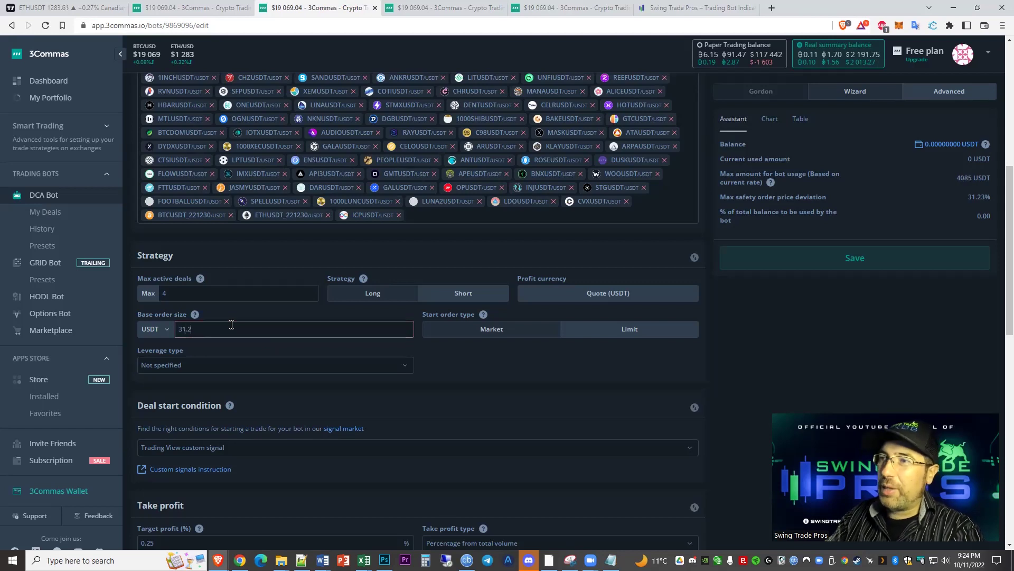
click(503, 368)
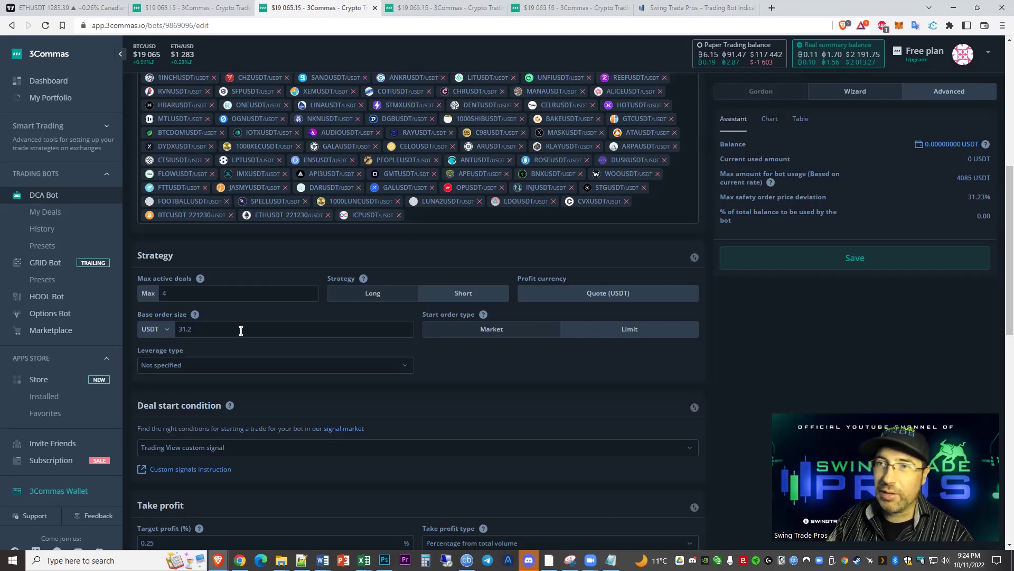
double_click(212, 330)
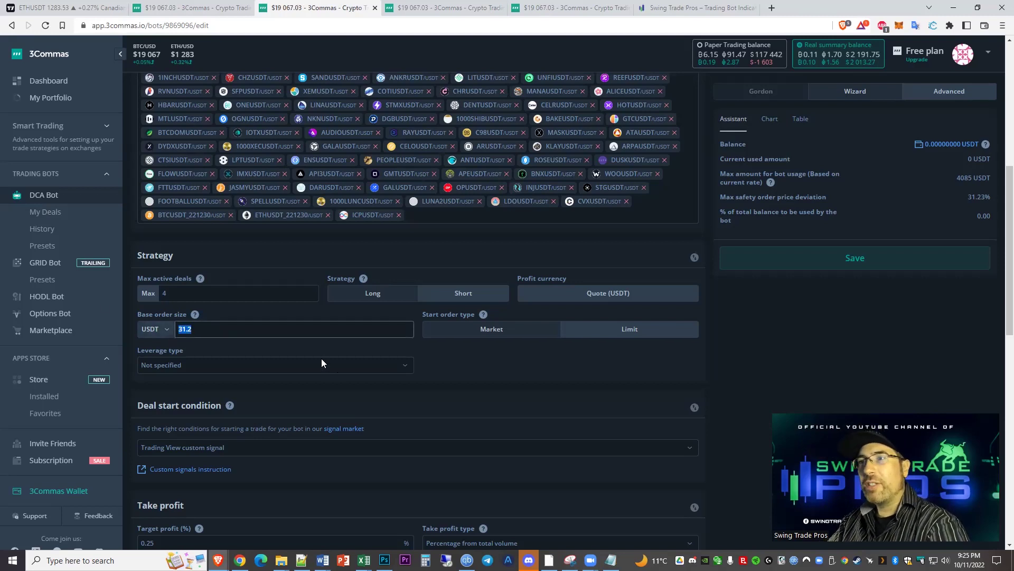
- Review the target profit and safety order size of the PSAR V5 SHORT LOWER bot
scroll(238, 388, down, 3)
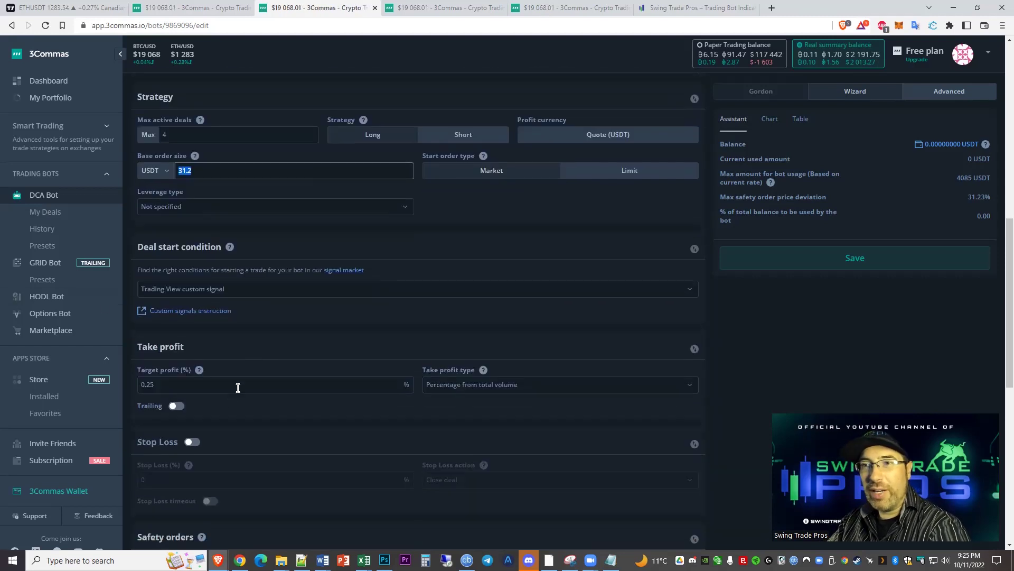
scroll(238, 388, down, 4)
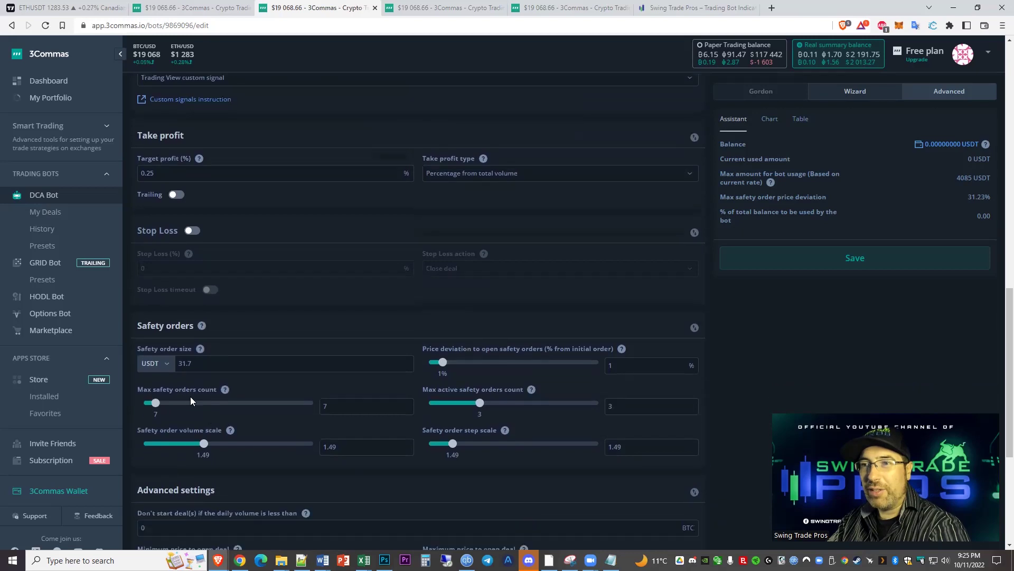
double_click(209, 363)
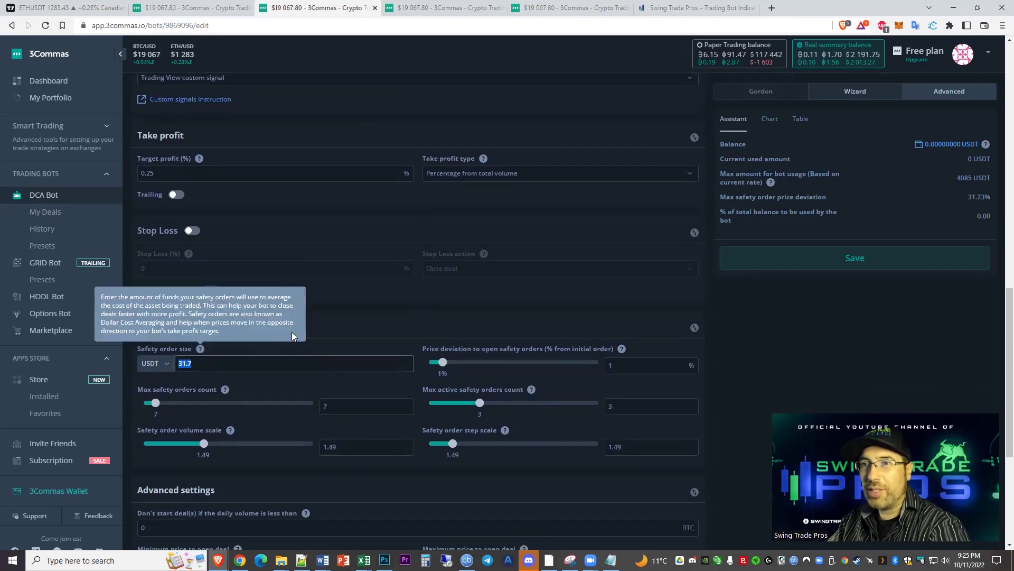
click(354, 341)
scroll(354, 341, up, 2)
drag(174, 279, 113, 276)
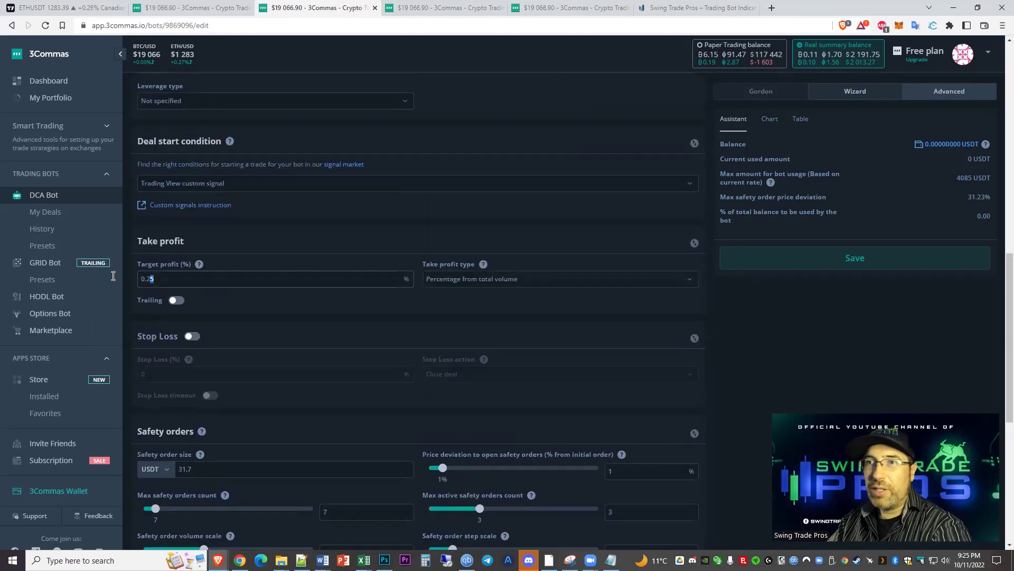
click(162, 280)
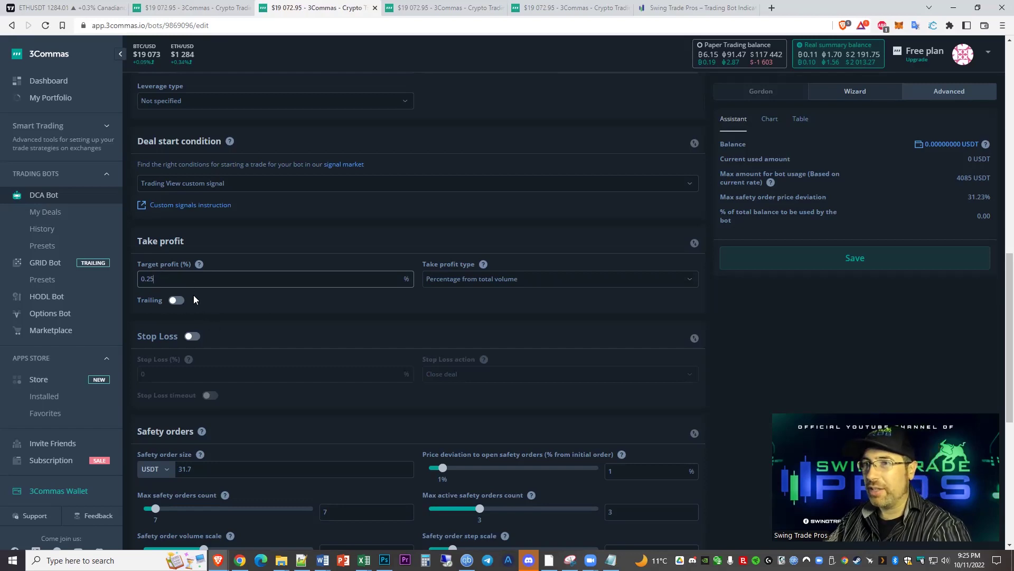
- Enable trailing for the bot's take profit and set the trailing deviation to 0.02%
click(177, 300)
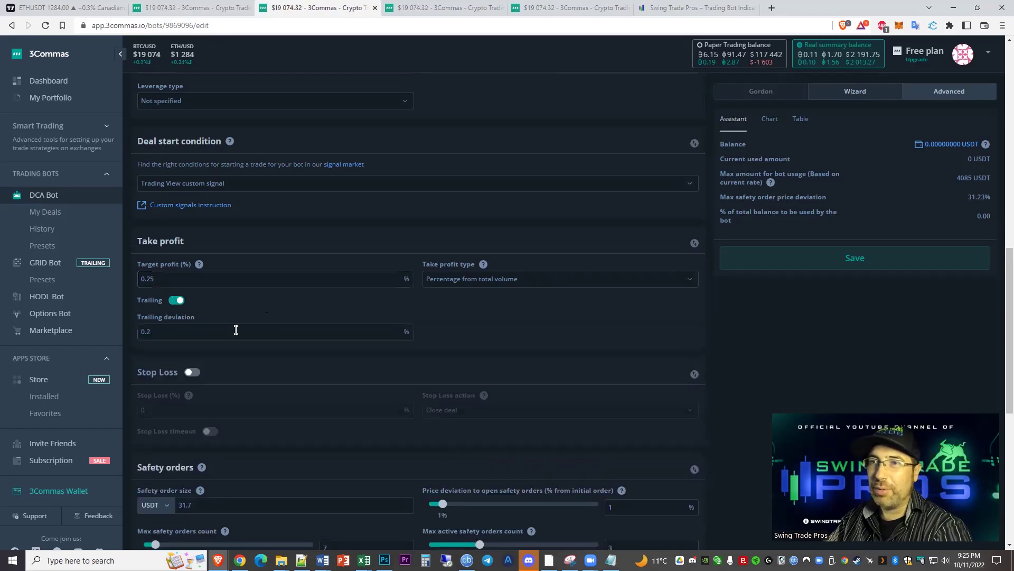
drag(149, 331, 160, 336)
text(0)
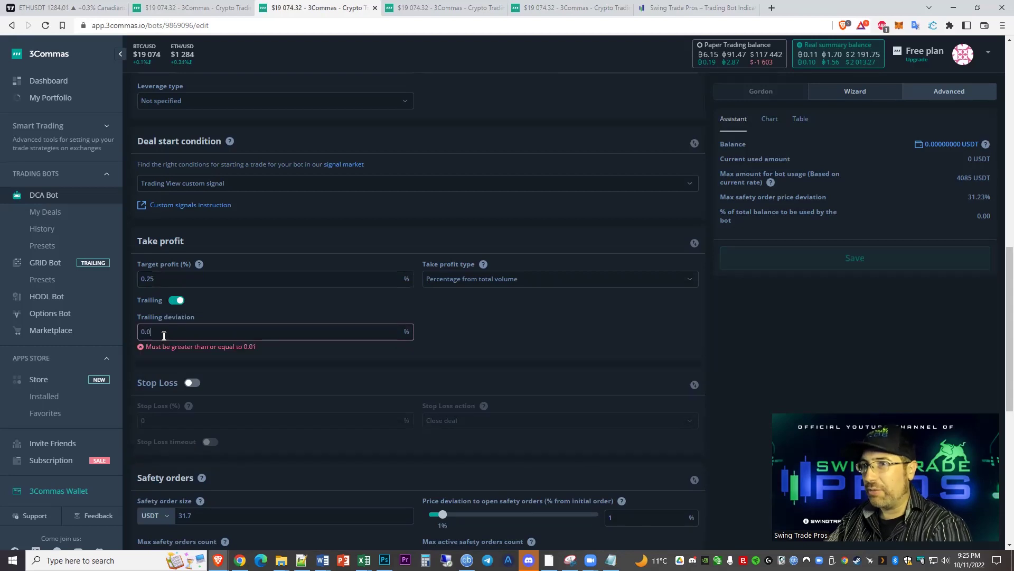
text(2)
click(310, 342)
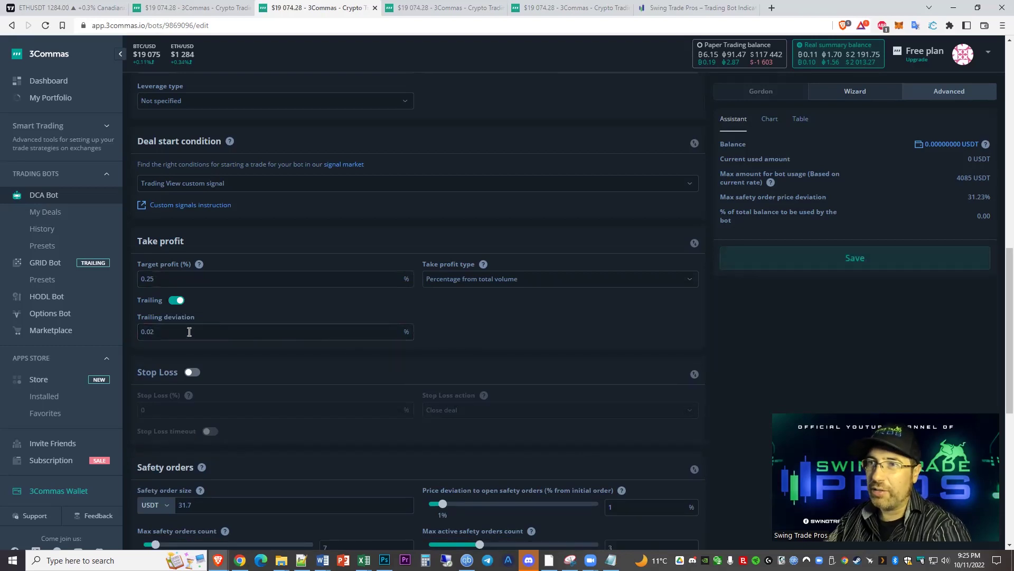
- Review the bot's safety order settings and check the table of amounts used for each step
scroll(402, 361, down, 2)
scroll(399, 358, down, 2)
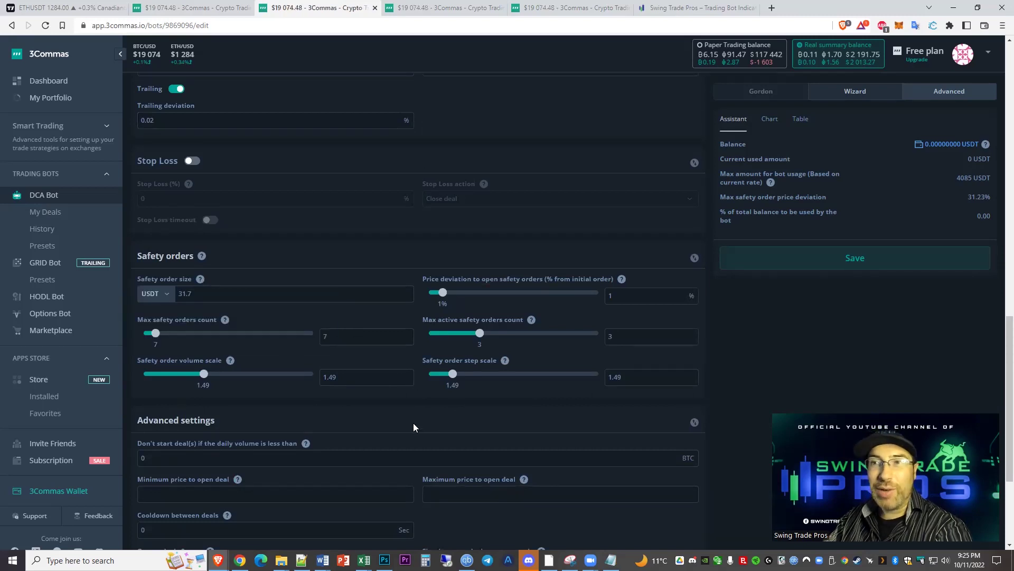
scroll(411, 378, down, 1)
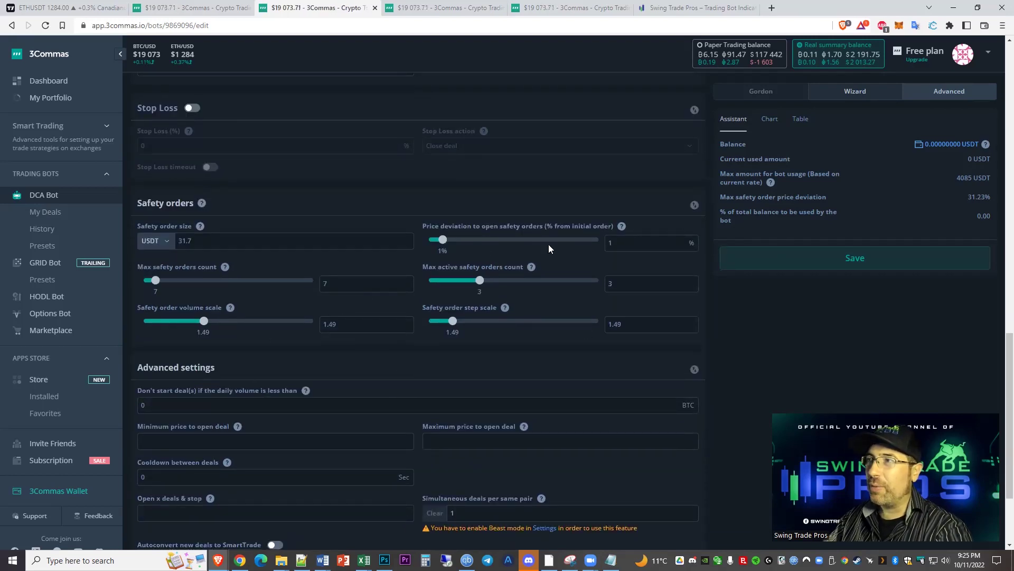
click(805, 119)
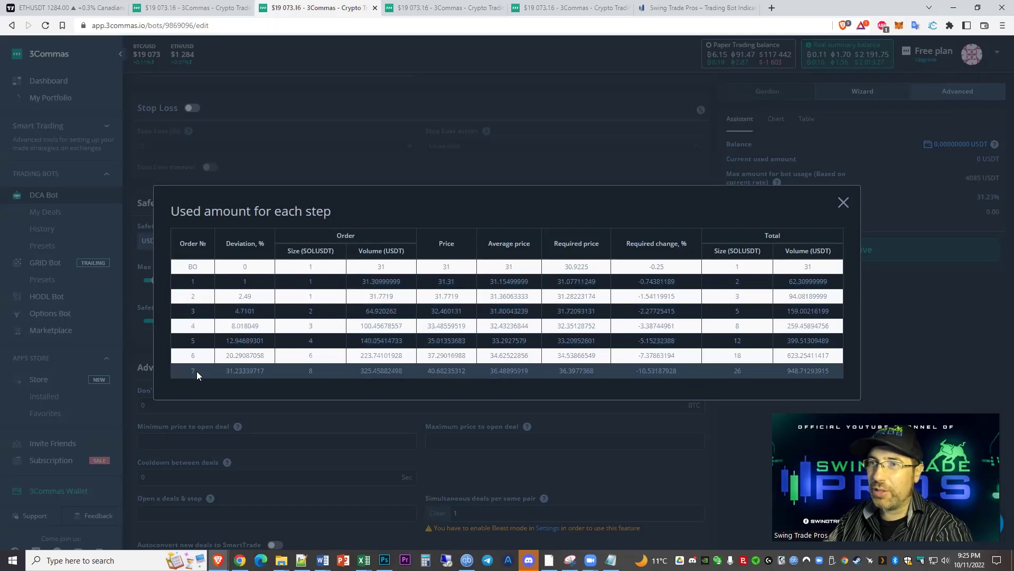
key(Escape)
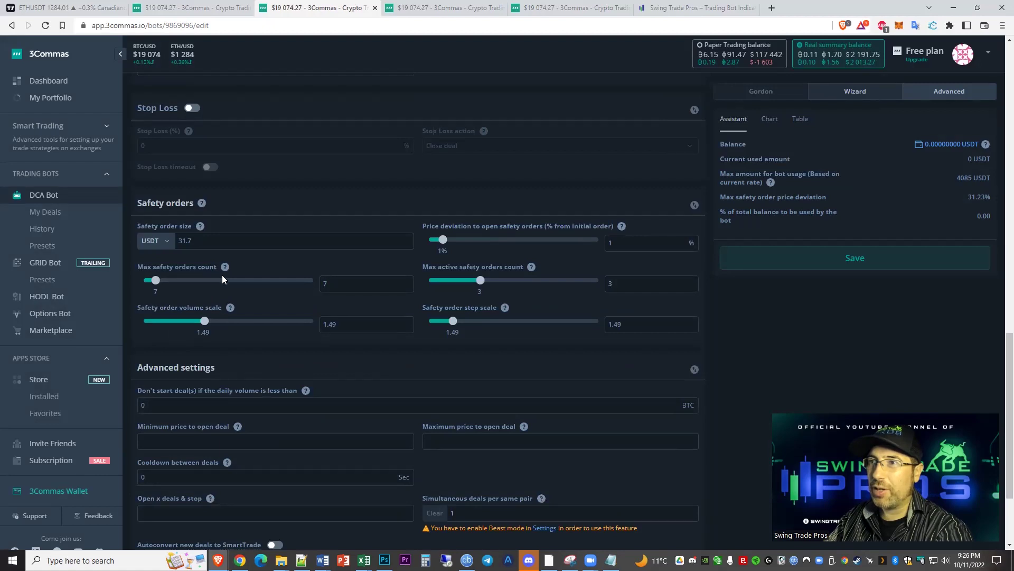
click(800, 118)
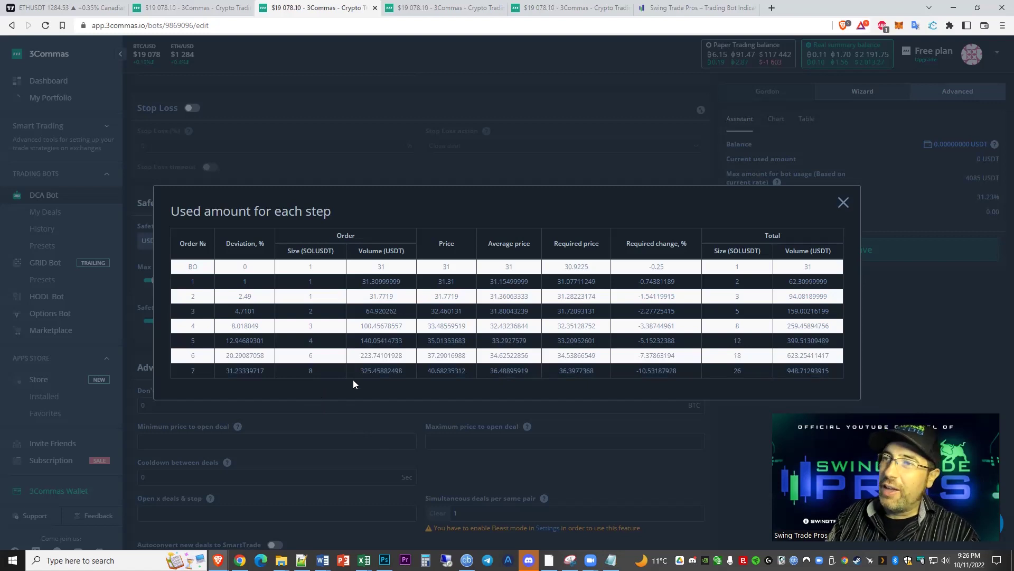
click(842, 201)
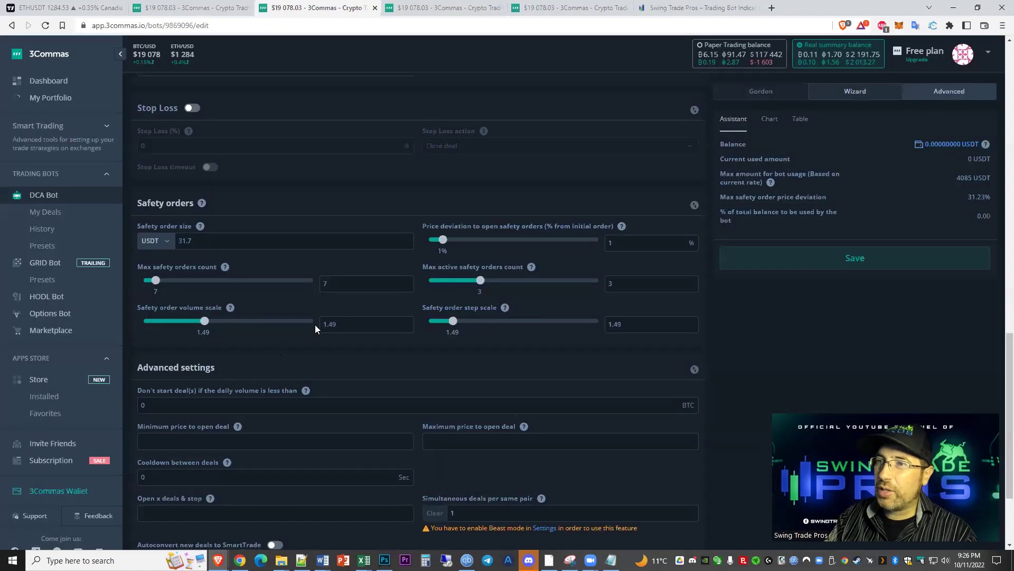
- Try 5 max safety orders with volume and step scales of 2, and check the table of amounts used for each step
mouse_move(171, 300)
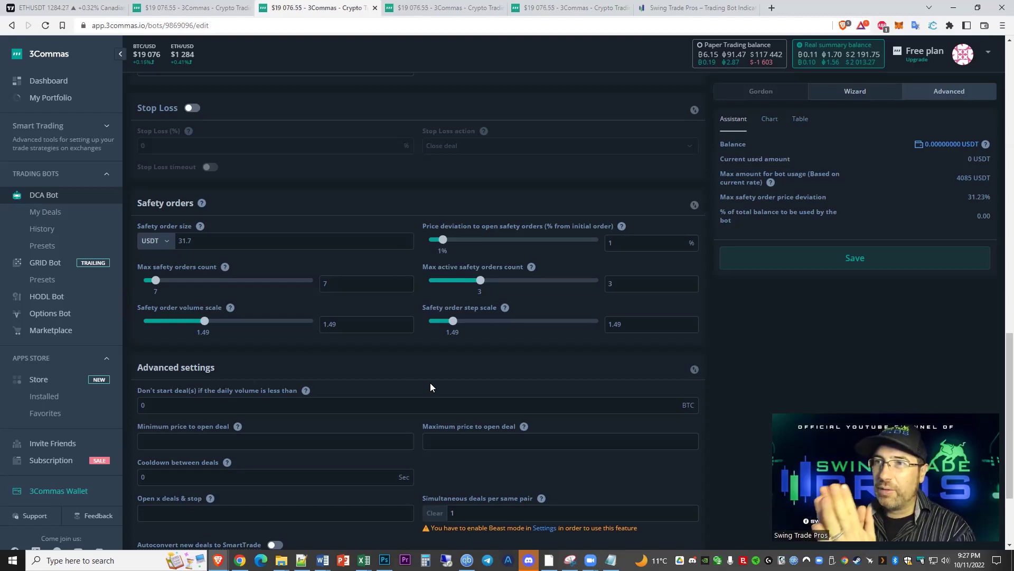
drag(365, 284, 318, 286)
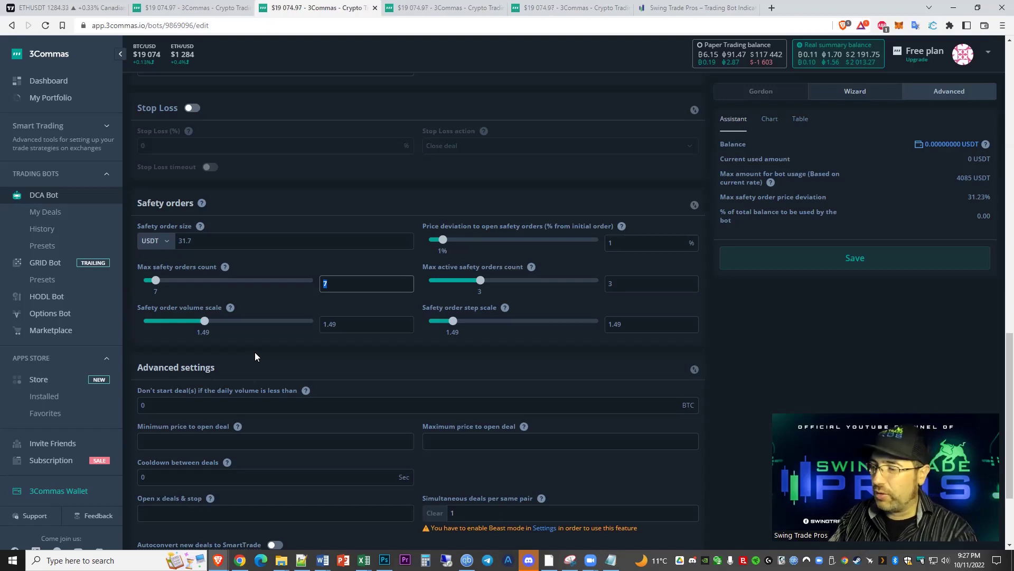
text(5)
double_click(349, 325)
text(2)
double_click(640, 320)
text(2)
click(517, 364)
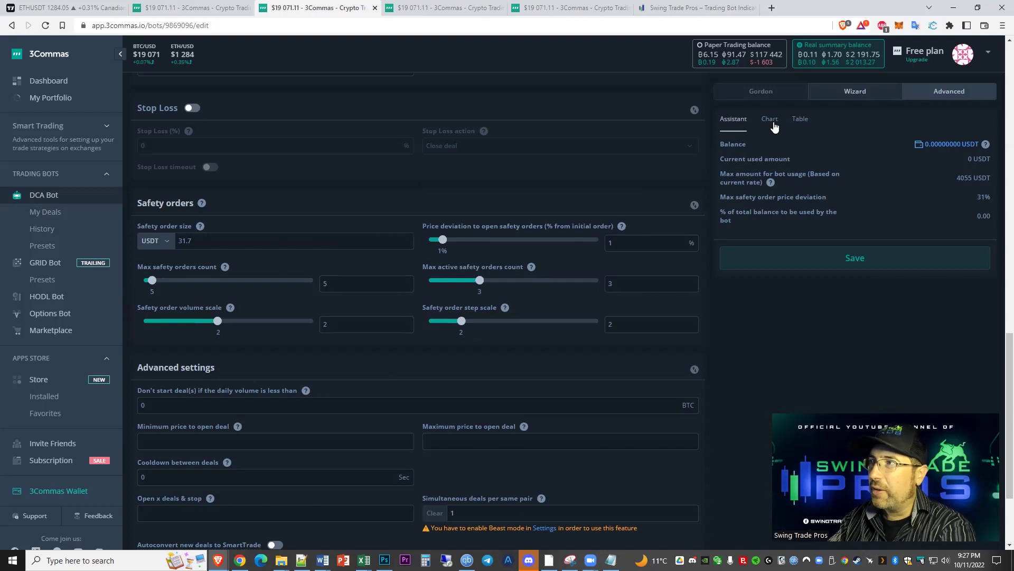
click(801, 119)
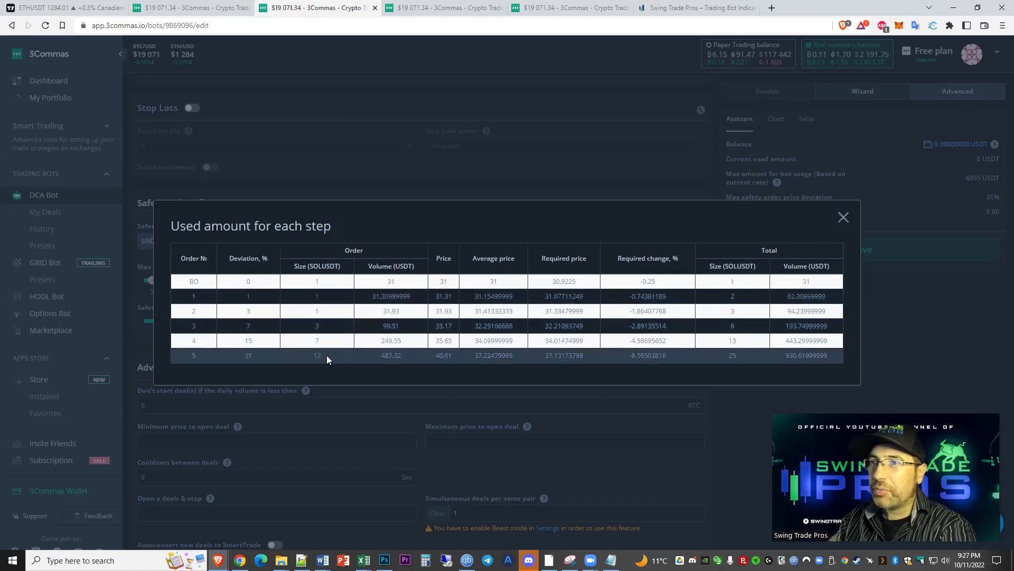
click(843, 217)
- Set the safety order volume scale and step scale back to 1.49 and the max safety orders count back to 7
double_click(343, 321)
text(1.49)
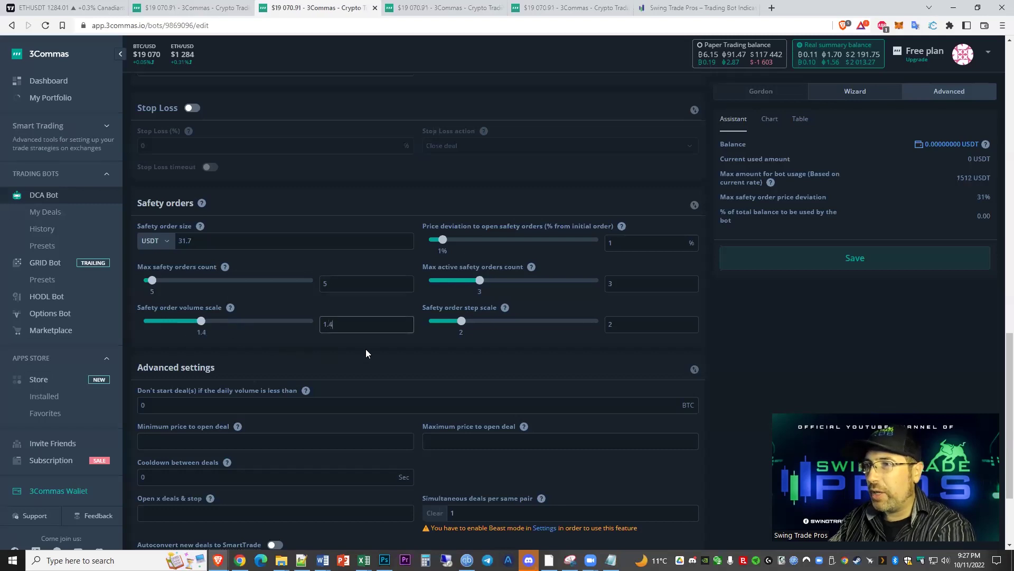
double_click(617, 323)
text(1.48)
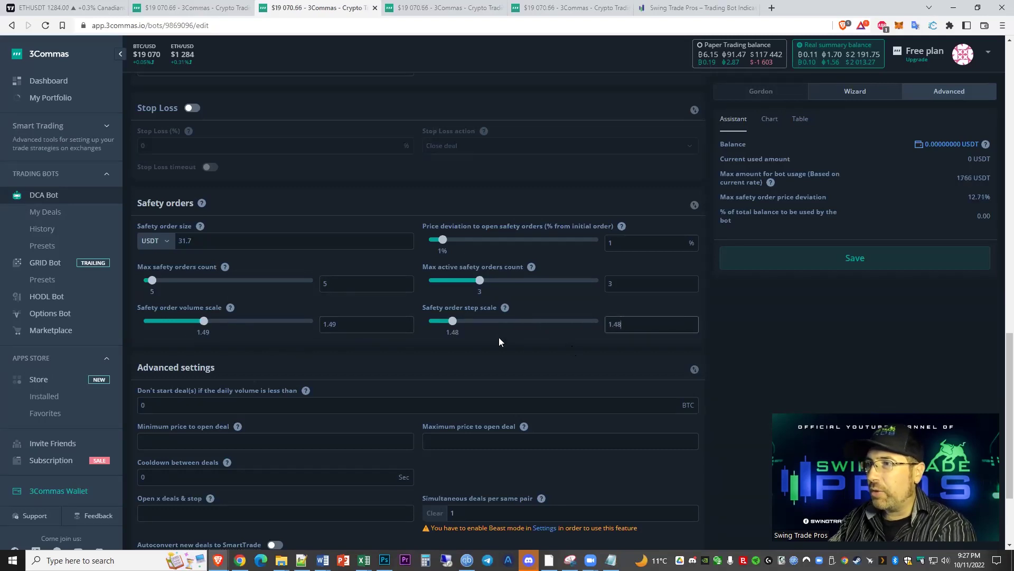
key(BackSpace)
text(9)
double_click(360, 286)
text(7)
click(359, 267)
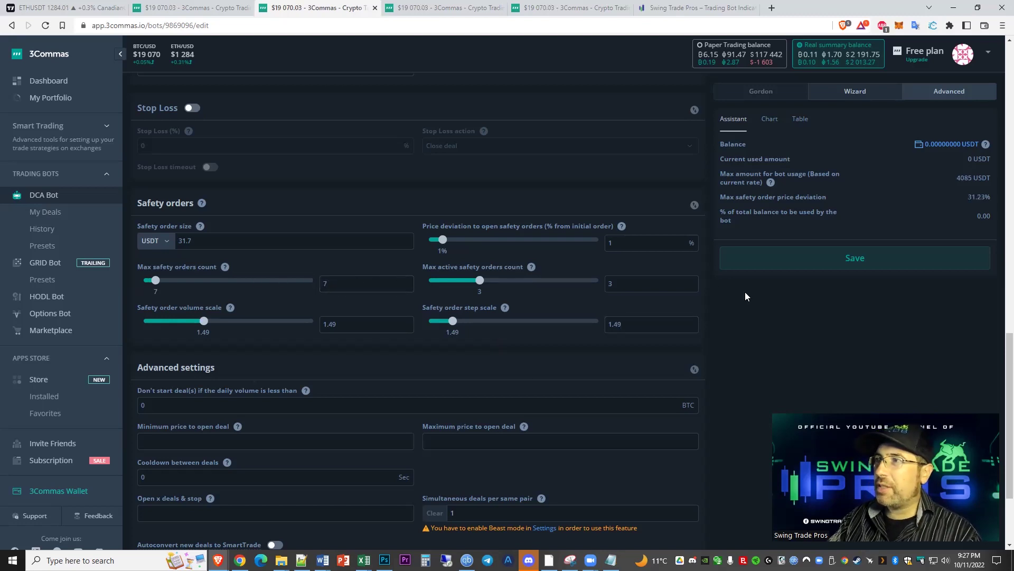
- Save the edited PSAR V5 SHORT LOWER bot and dismiss the confirmation
scroll(740, 301, up, 1)
click(868, 259)
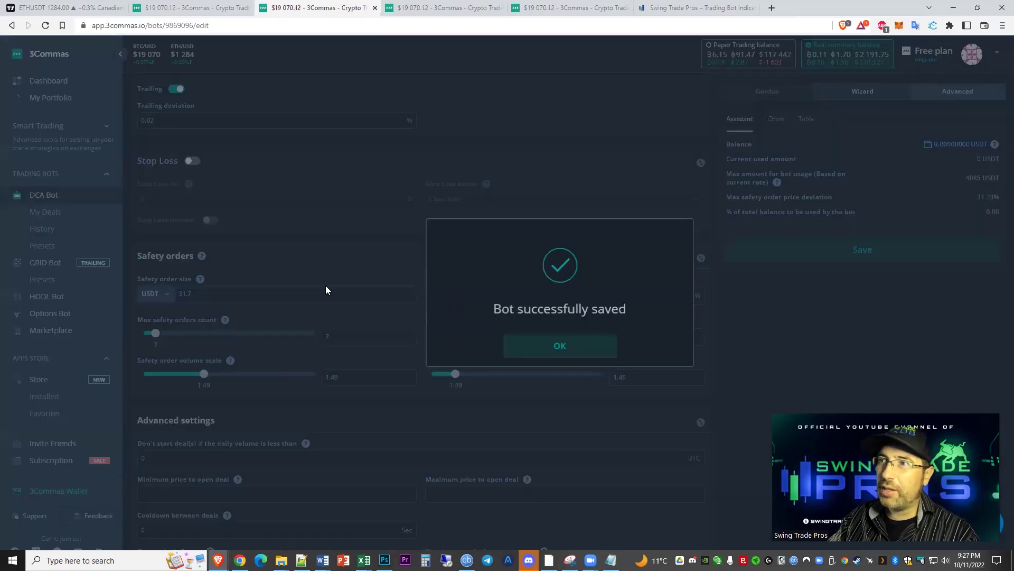
click(543, 345)
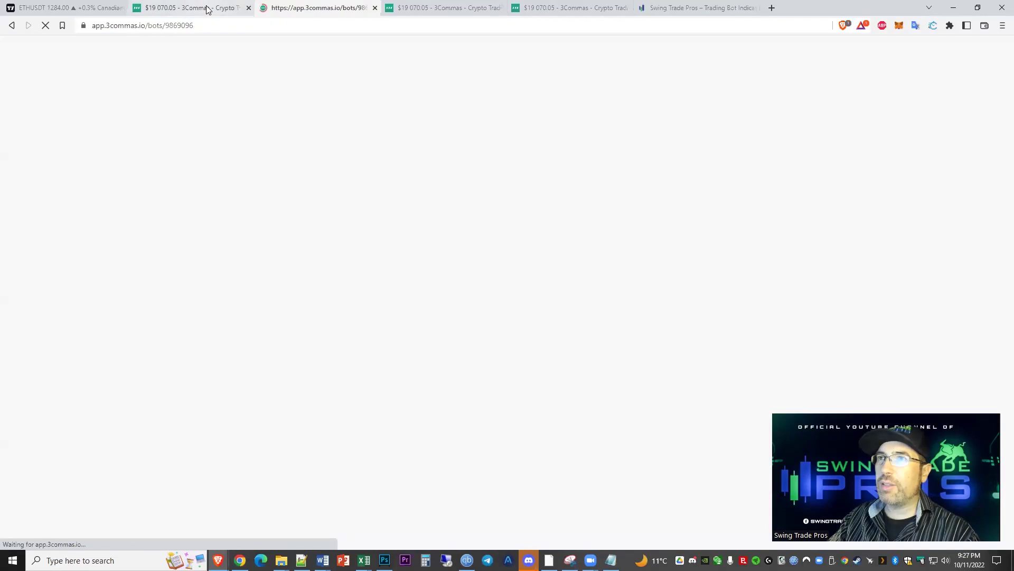
- Return to the DCA bot list and compare the base and safety order sizes of the PSAR V5 SHORT bots
click(208, 10)
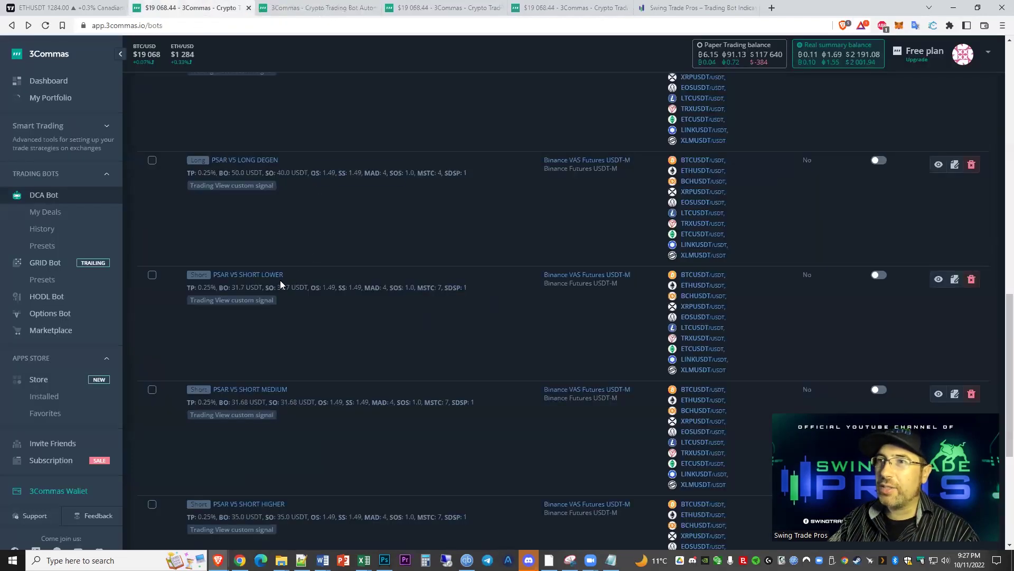
scroll(272, 290, down, 3)
scroll(267, 301, down, 1)
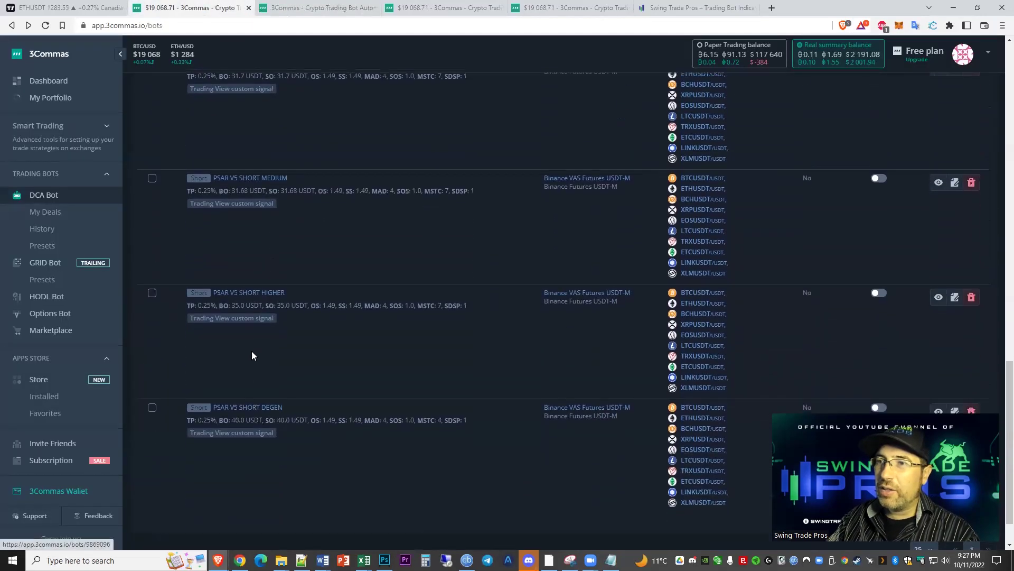
scroll(269, 182, up, 1)
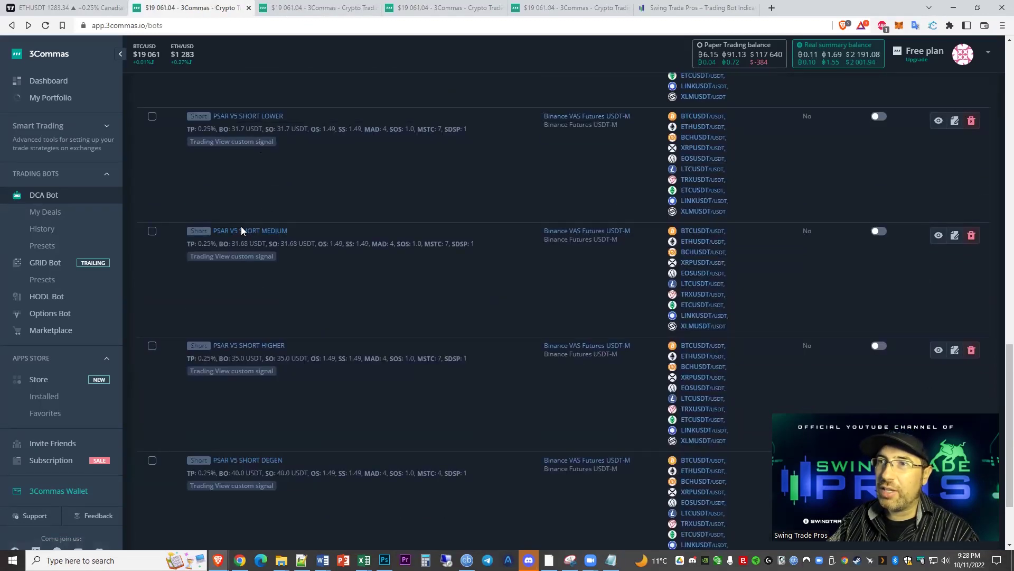
scroll(241, 231, down, 2)
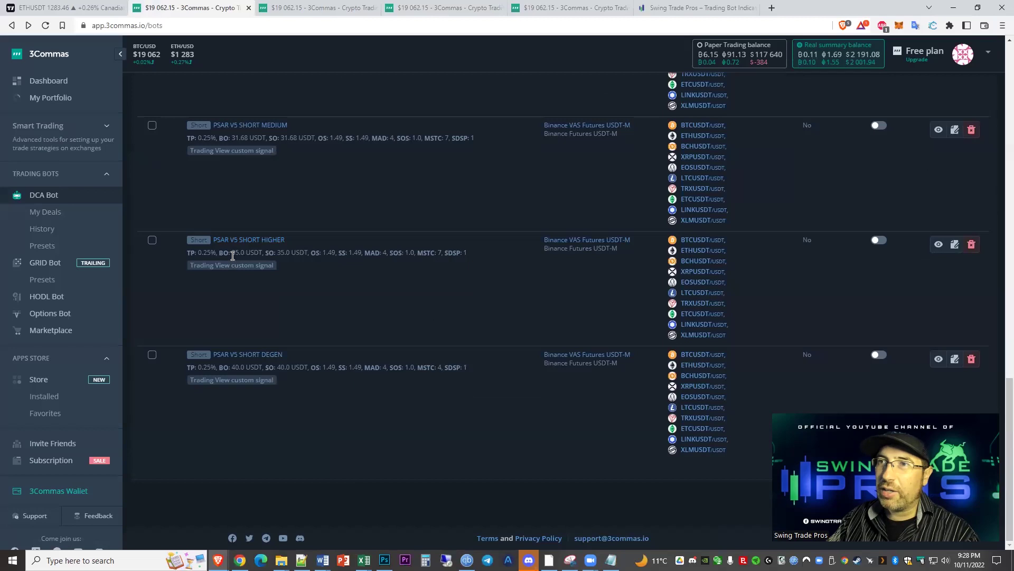
drag(232, 252, 301, 256)
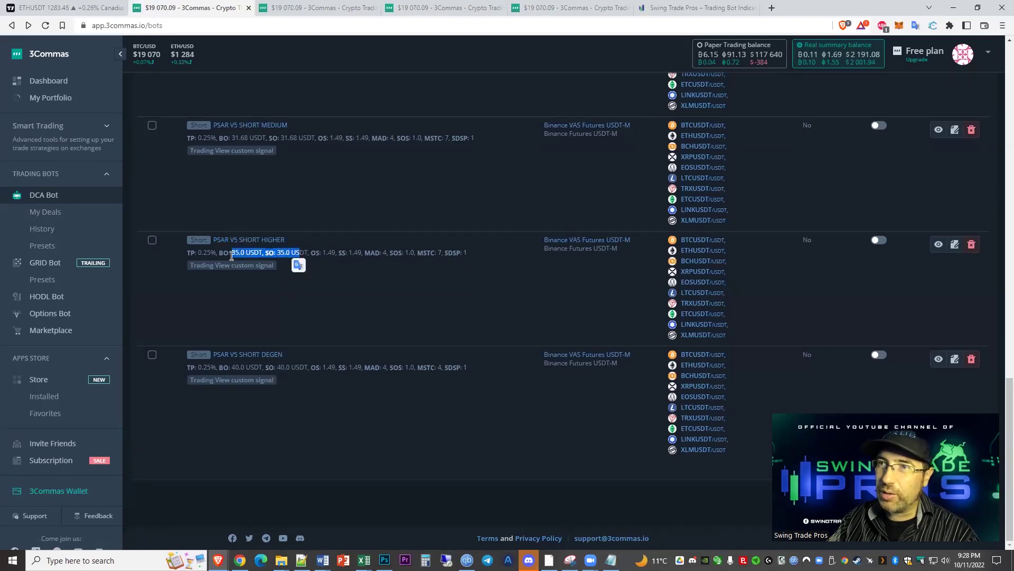
click(374, 289)
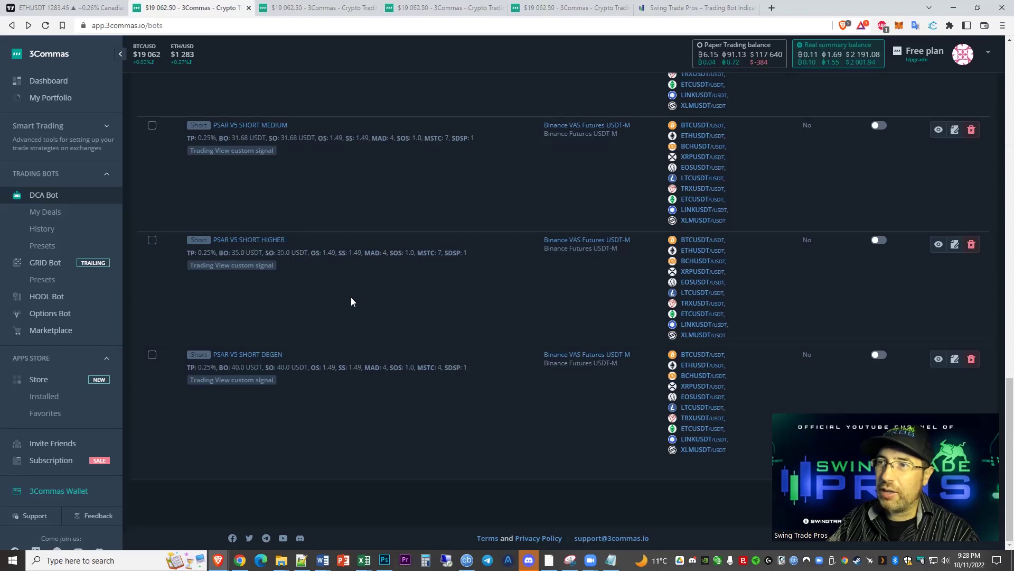
- Open the PSAR V5 SHORT DEGEN bot in a separate browser tab and review its order sizes and safety order parameters
right_click(271, 354)
click(296, 360)
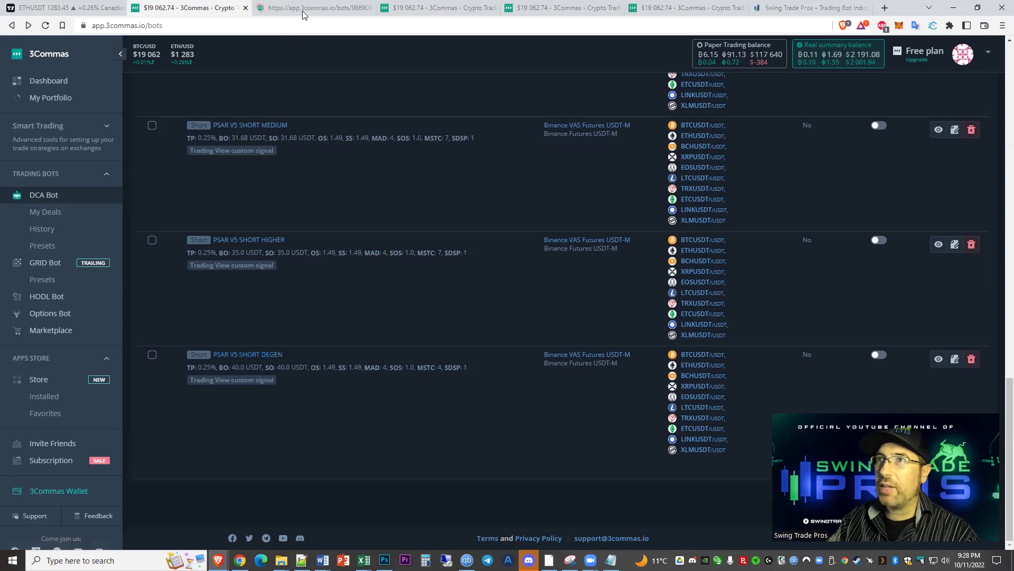
click(302, 11)
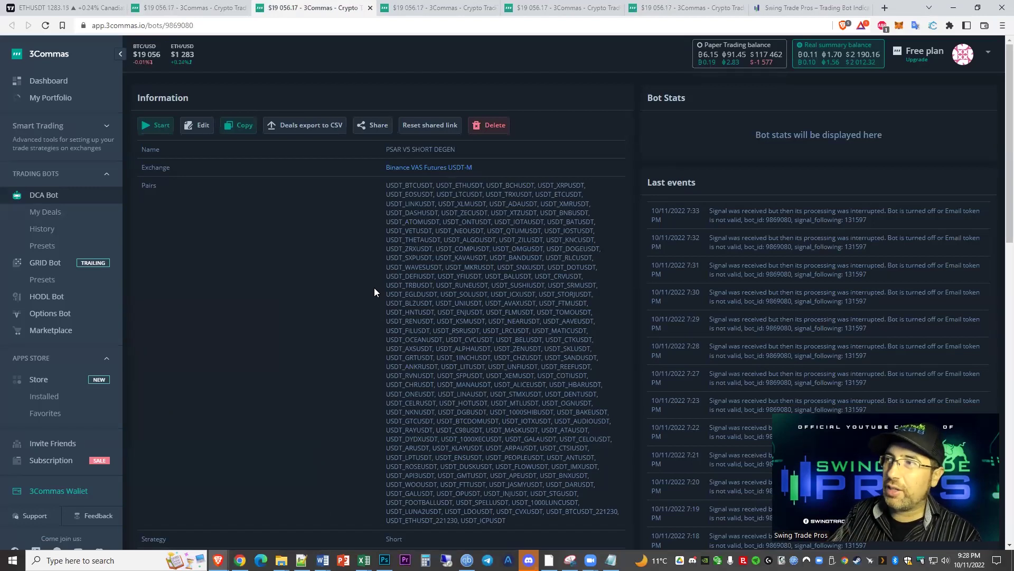
scroll(336, 339, down, 7)
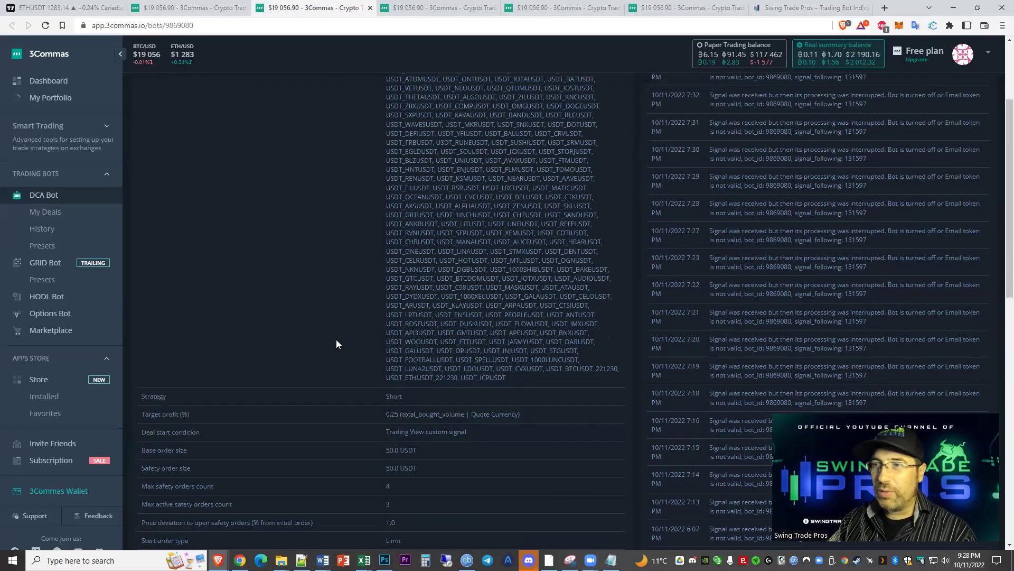
scroll(330, 347, down, 7)
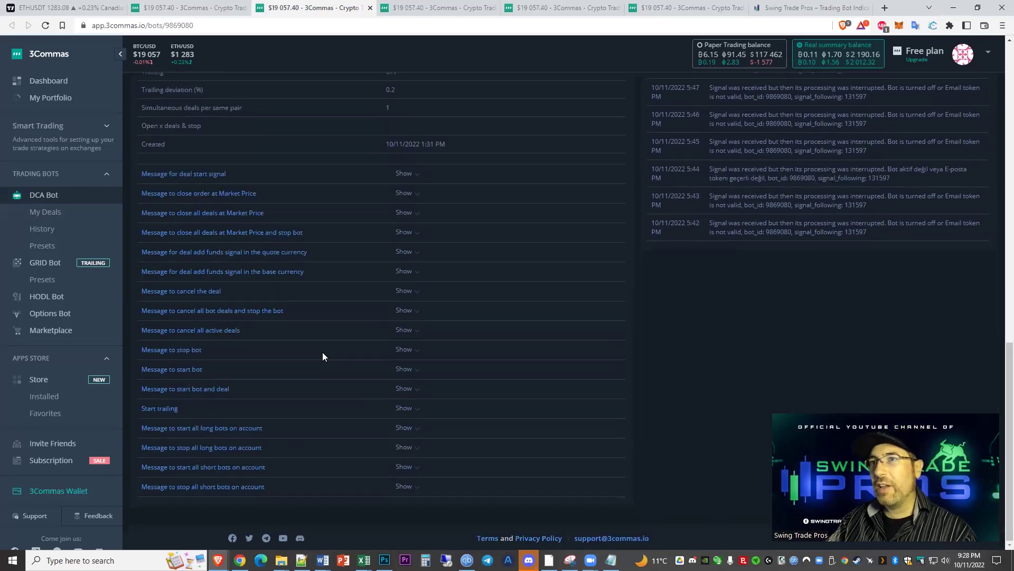
scroll(424, 291, up, 3)
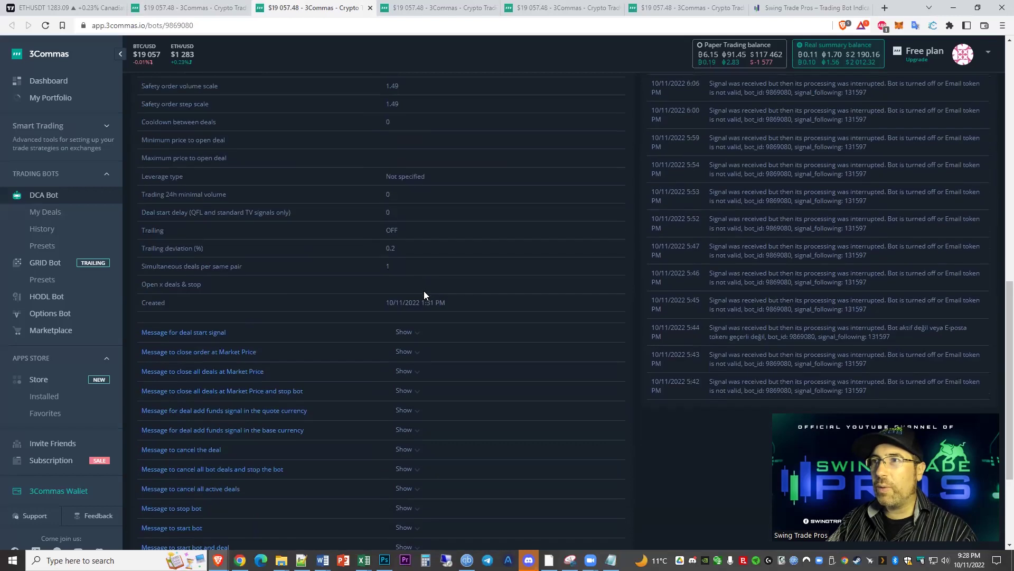
scroll(424, 291, up, 6)
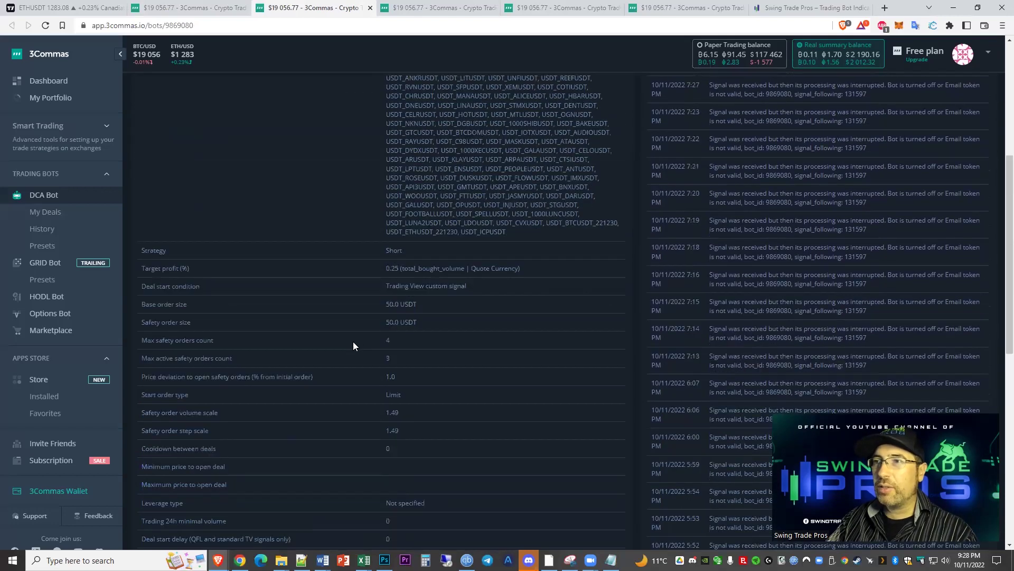
- Open the PSAR V5 SHORT DEGEN bot for editing and review its order size, take-profit and safety order settings
scroll(353, 341, up, 5)
click(196, 124)
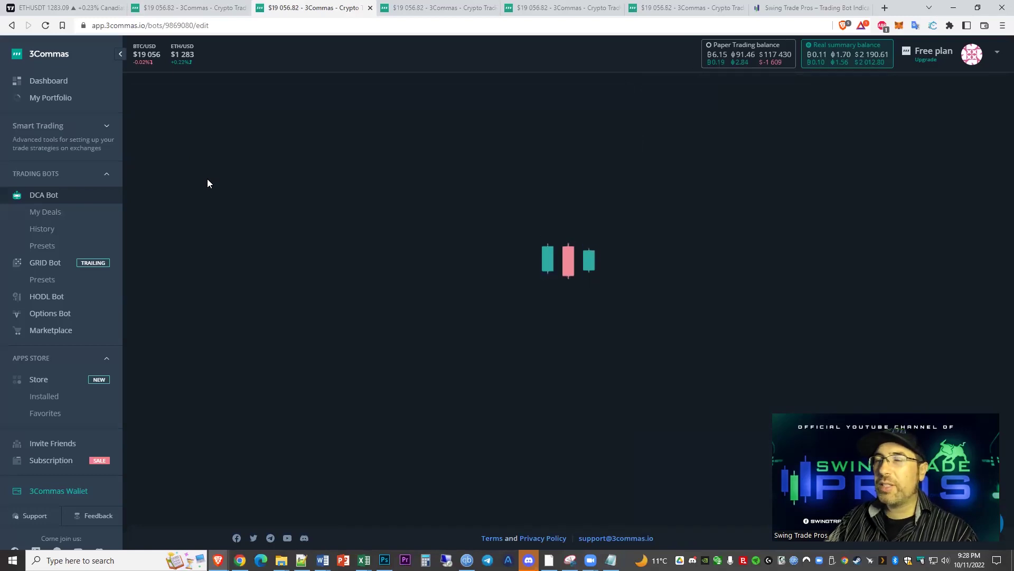
scroll(221, 217, down, 10)
scroll(212, 320, up, 5)
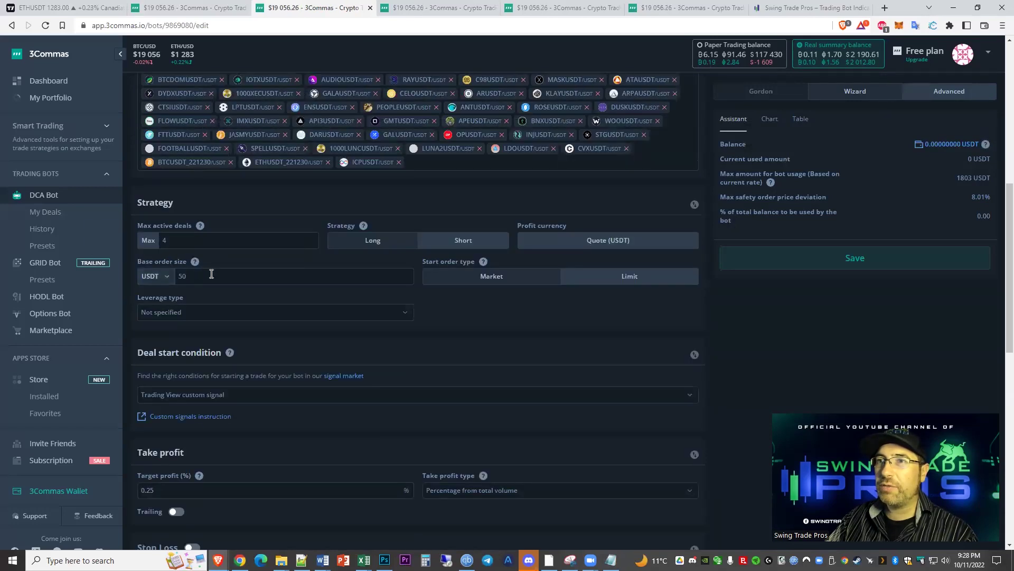
scroll(229, 318, down, 5)
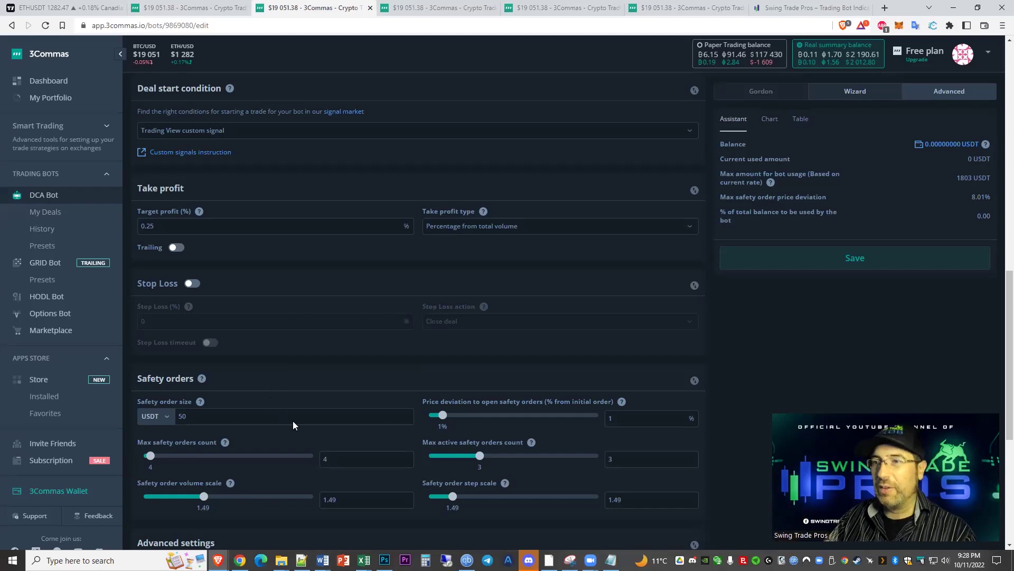
scroll(296, 431, down, 2)
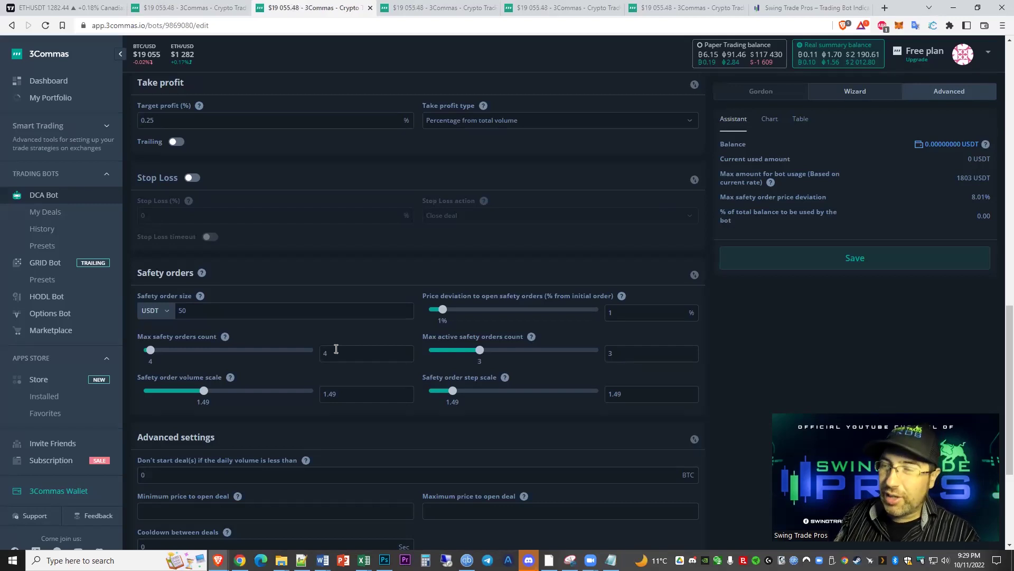
drag(340, 348, 283, 356)
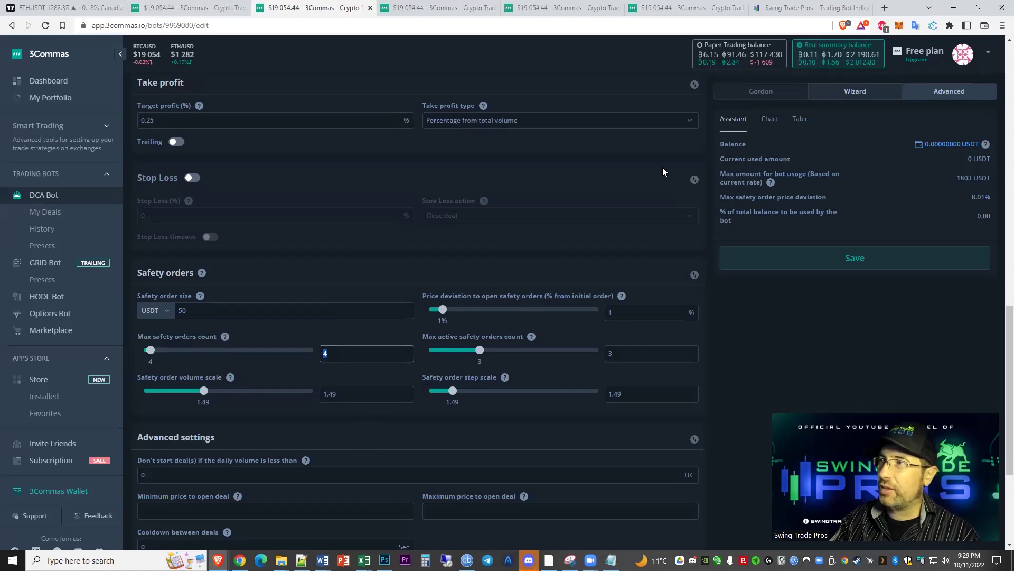
- View the bot's table of used amounts per step and check the last safety order's deviation, closing the table when done
click(803, 119)
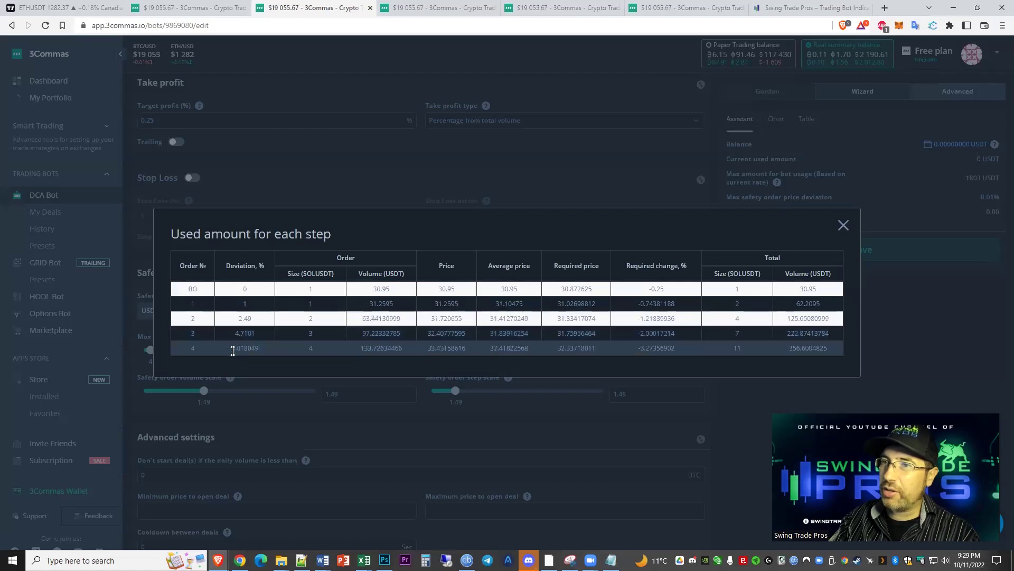
drag(252, 349, 264, 347)
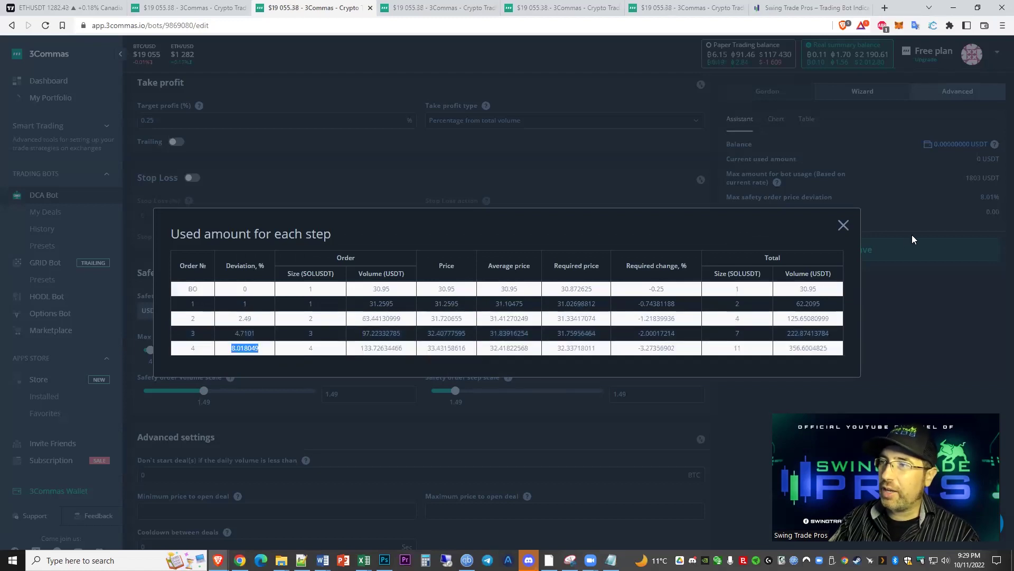
click(844, 227)
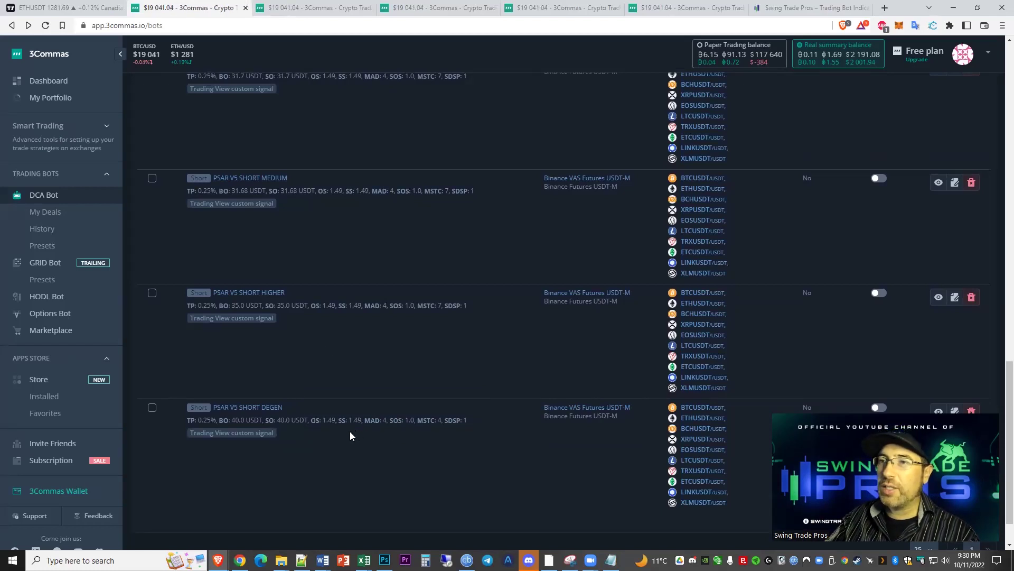
- Find the PSAR V5 LONG DEGEN bot in the list, open it in a separate browser tab and highlight its bot ID
scroll(349, 431, up, 7)
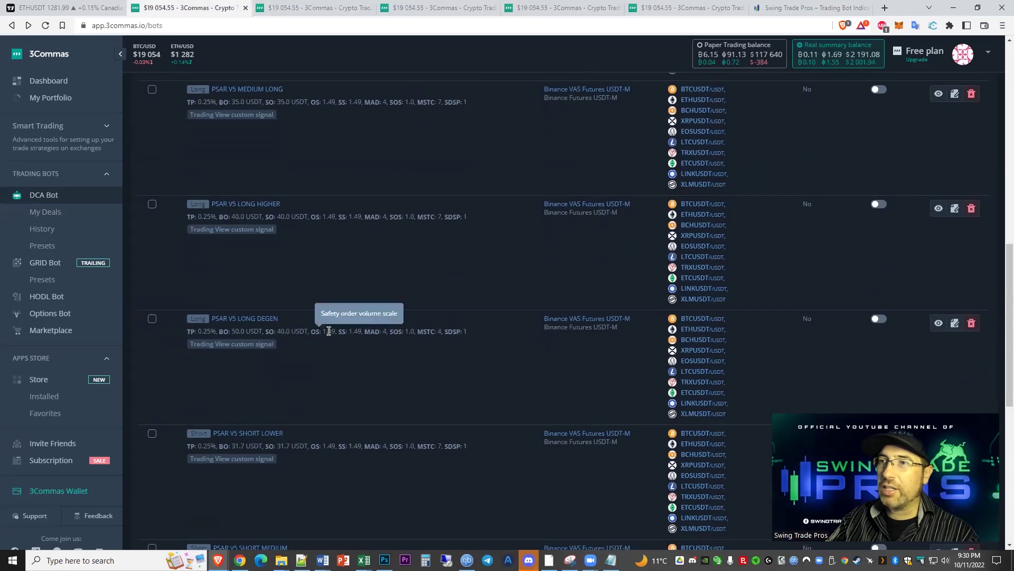
drag(379, 331, 442, 331)
click(443, 380)
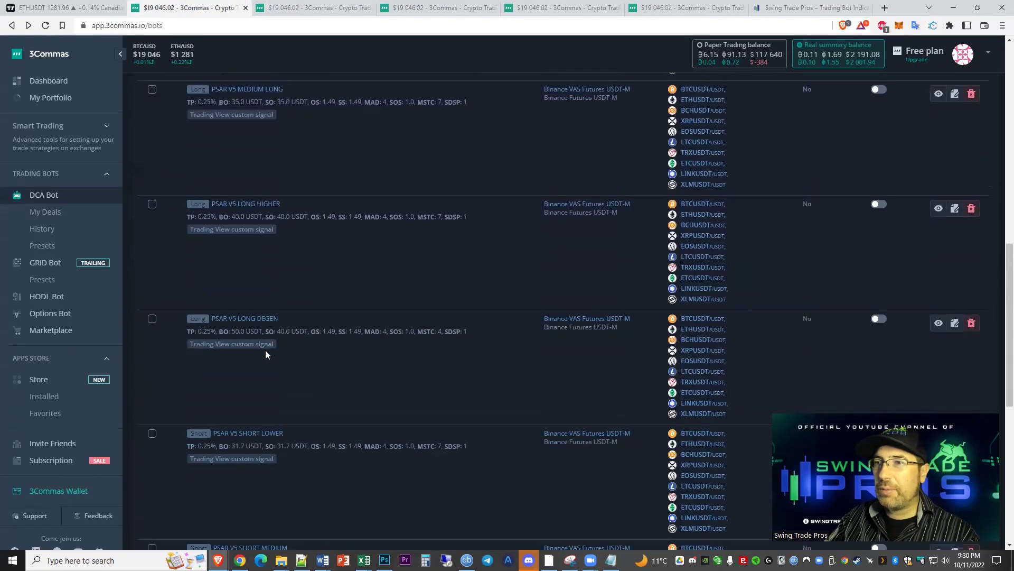
right_click(230, 321)
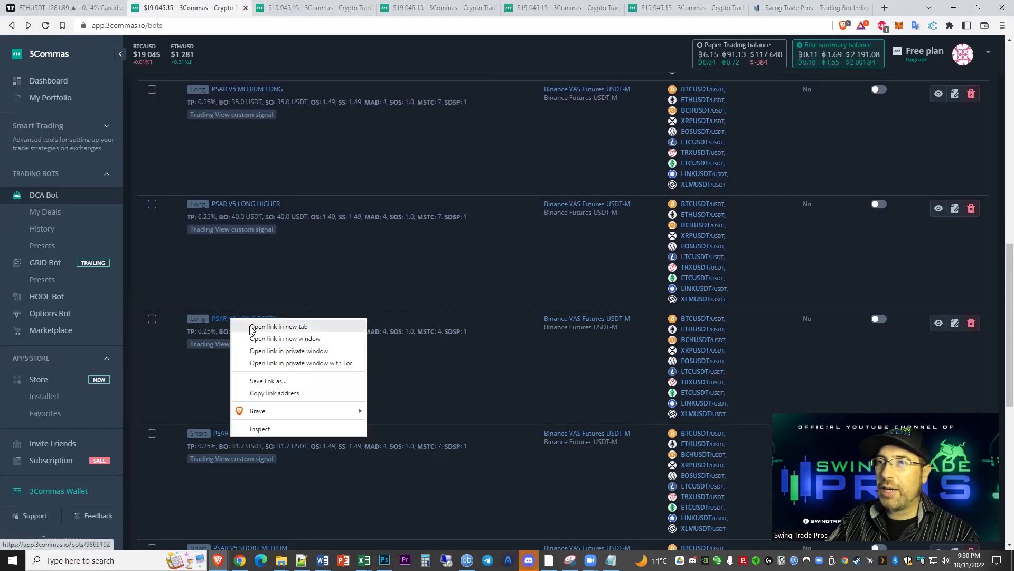
click(308, 327)
click(272, 9)
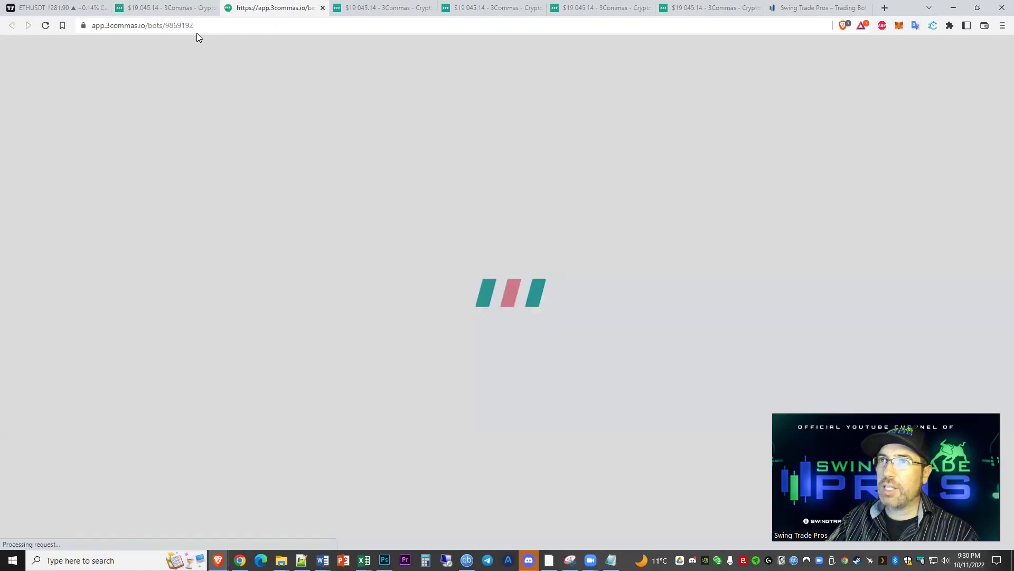
double_click(180, 25)
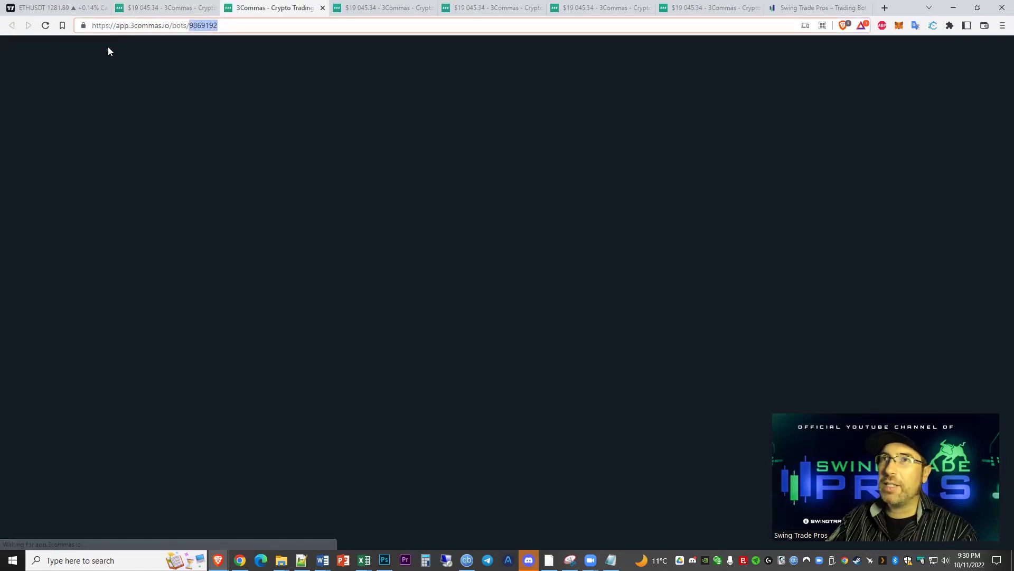
- Switch to TradingView and set the LONG DEGEN Bot ID of the CanadianCEO PSAR V5 BETA 2 indicator to 9869192
click(68, 8)
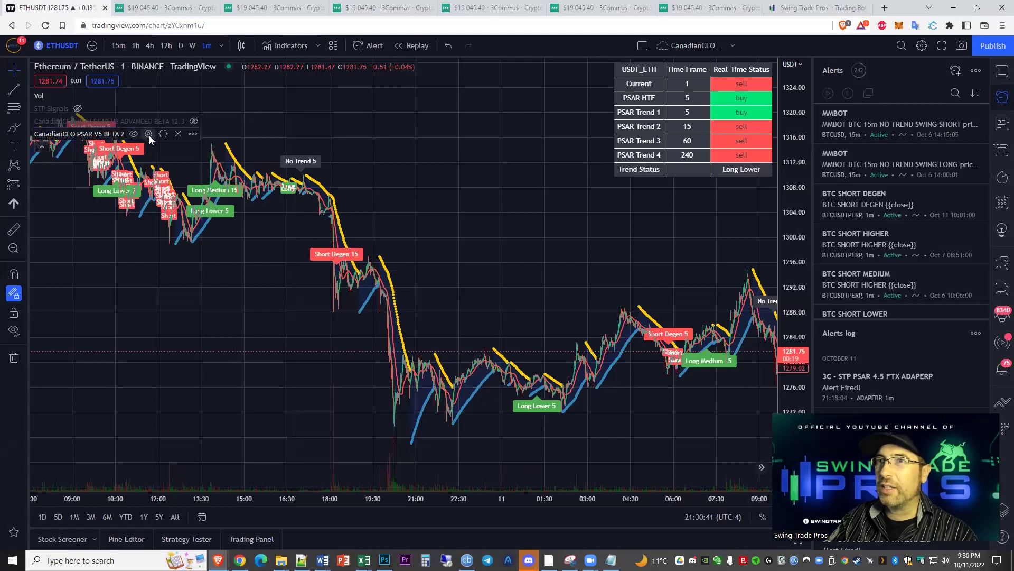
click(149, 133)
scroll(490, 288, down, 4)
scroll(507, 270, up, 3)
scroll(523, 257, up, 1)
click(626, 235)
key(BackSpace)
key(BackSpace)
text(92)
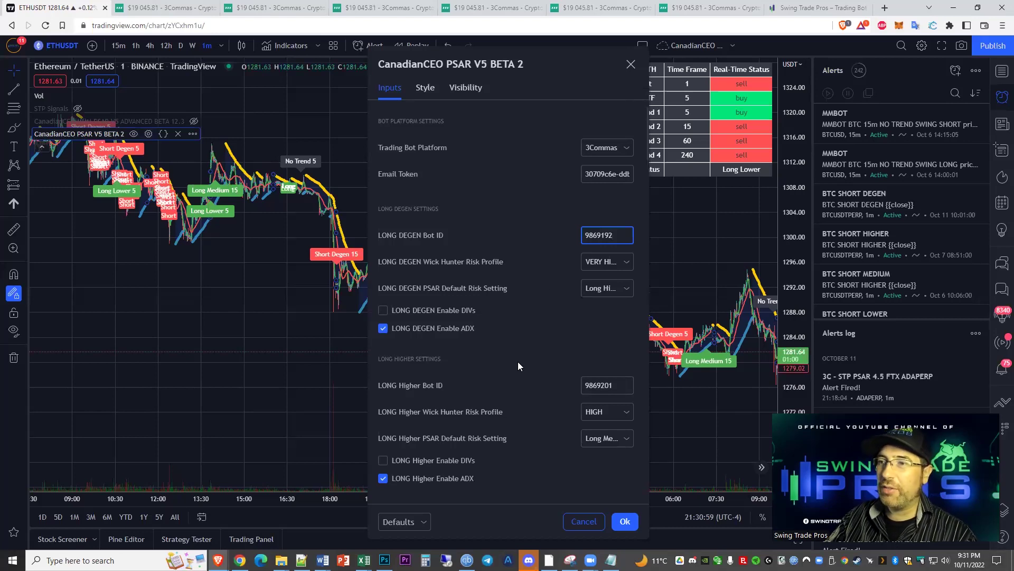
- Review the remaining tier settings, and turn the indicator's trend change labels off and back on
scroll(518, 361, down, 2)
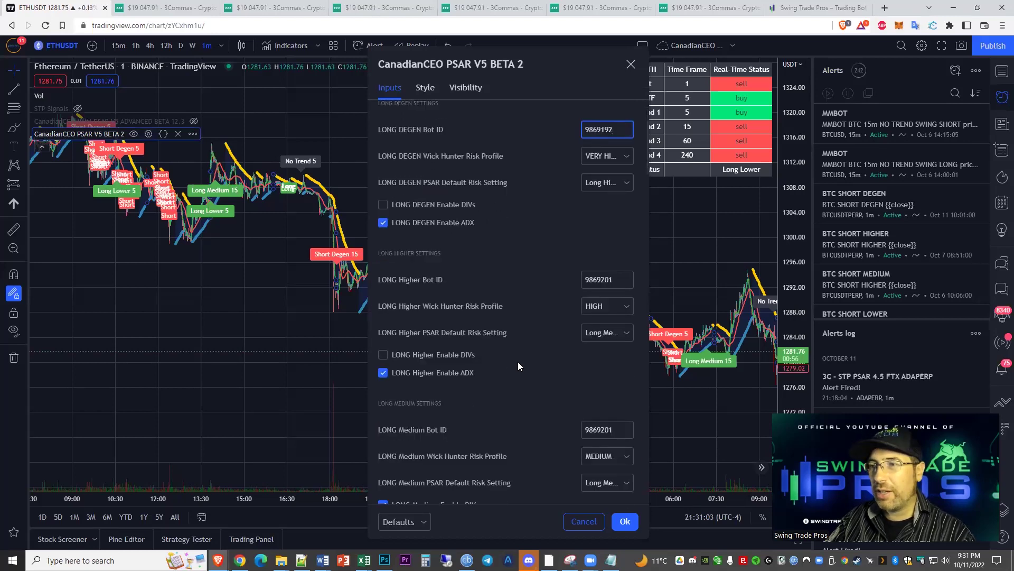
scroll(518, 361, down, 4)
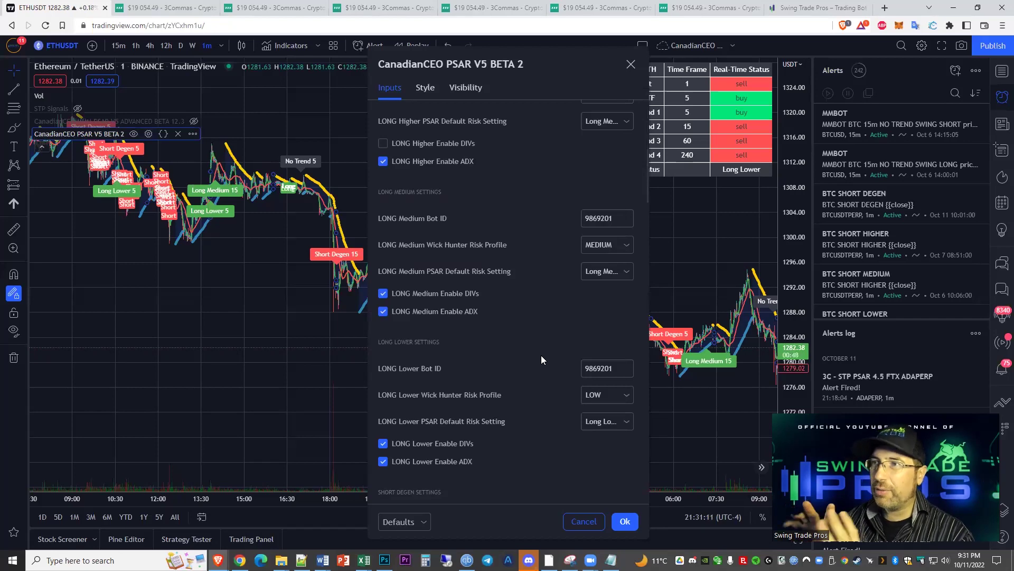
scroll(541, 360, down, 4)
scroll(537, 373, down, 12)
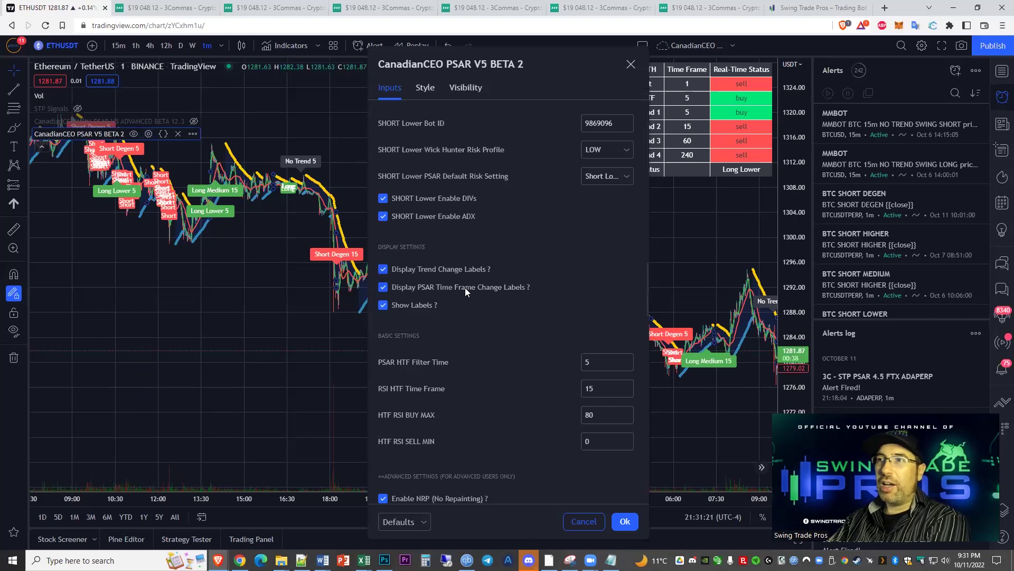
click(450, 269)
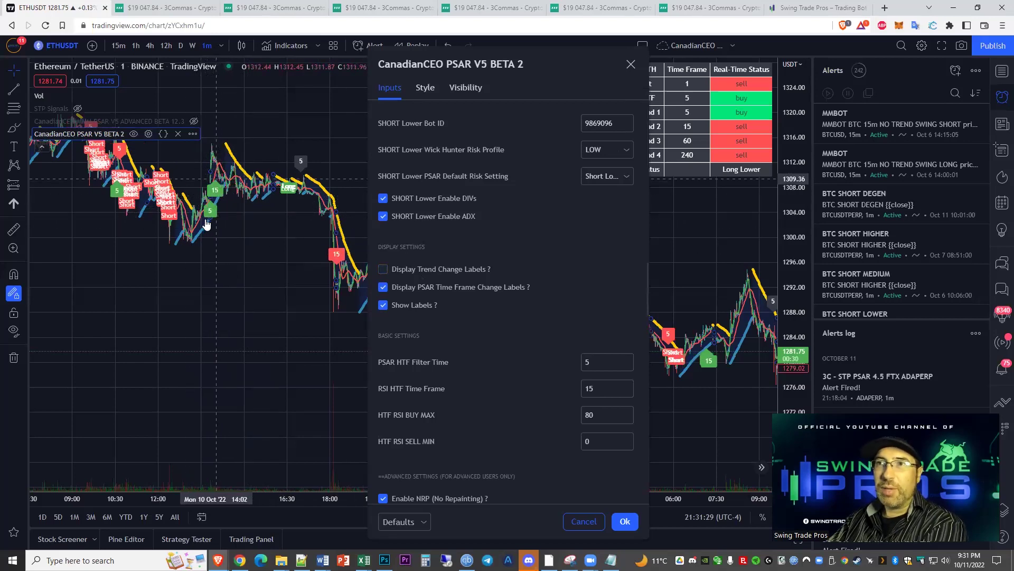
click(467, 272)
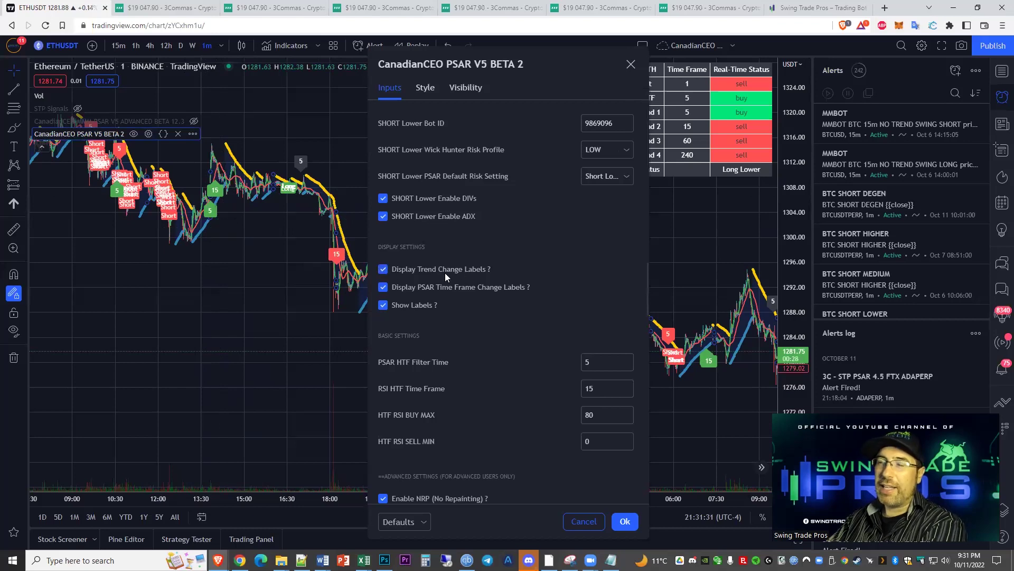
- Disable the automatic risk settings and set Manual Default Risk Settings to Highest (DEGEN)
scroll(530, 341, down, 1)
scroll(530, 342, down, 2)
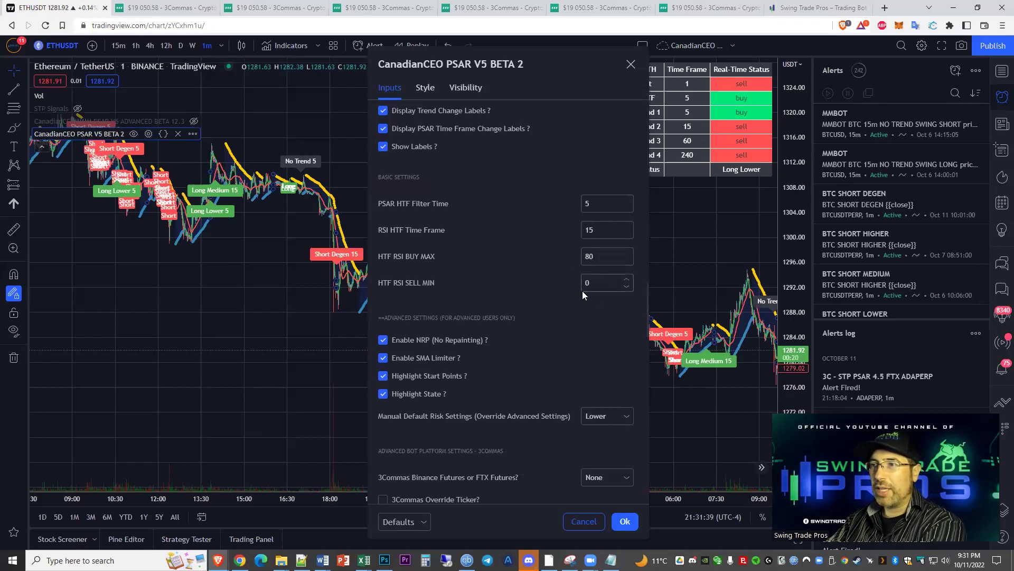
scroll(580, 305, down, 3)
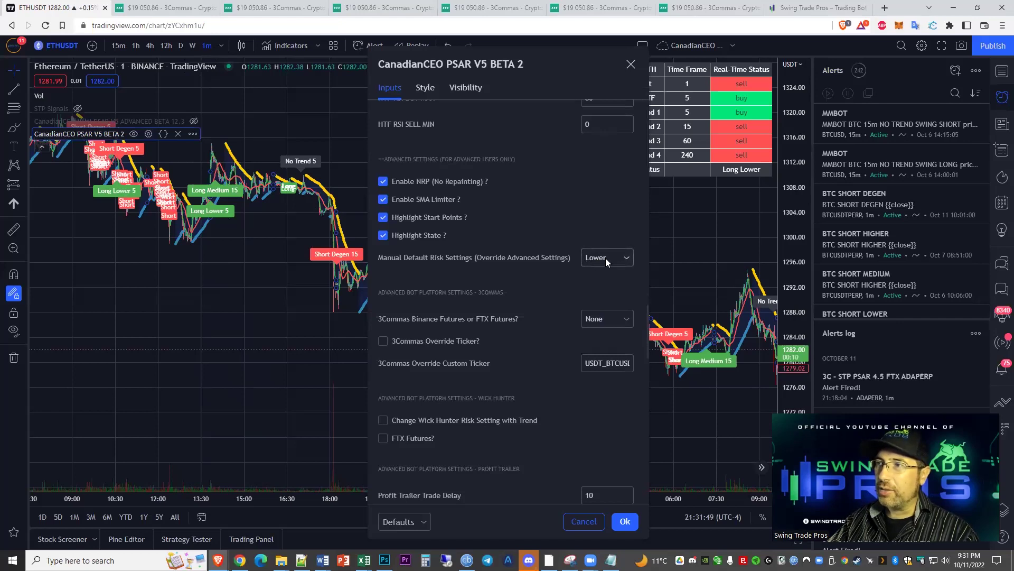
scroll(494, 268, up, 15)
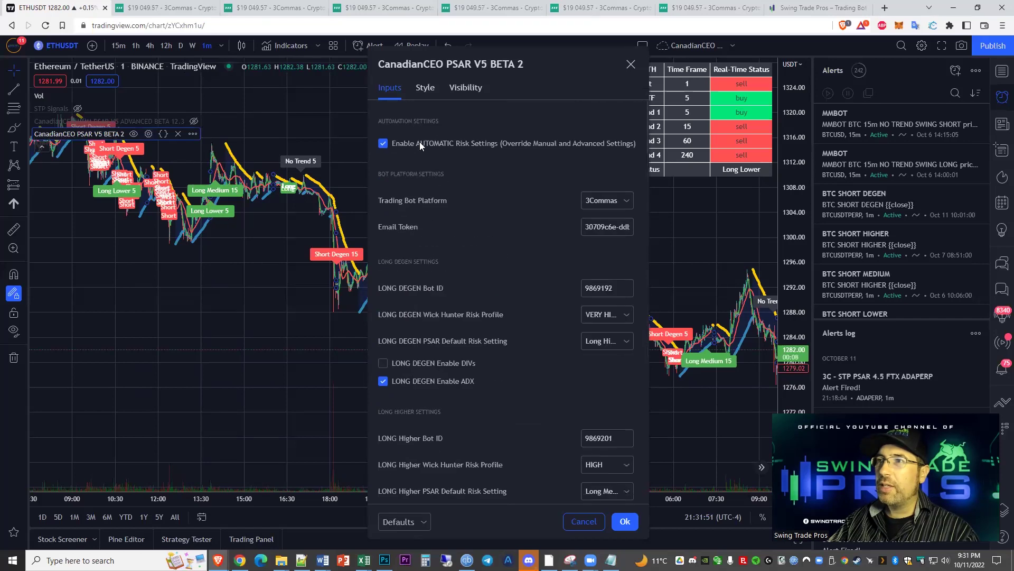
click(443, 145)
scroll(484, 302, down, 15)
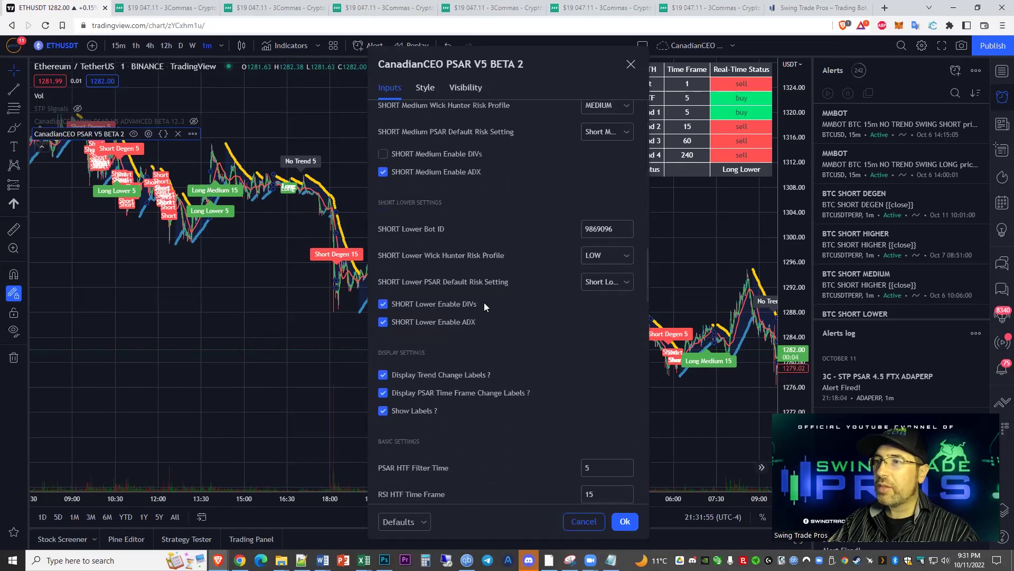
scroll(484, 304, down, 3)
scroll(514, 281, up, 1)
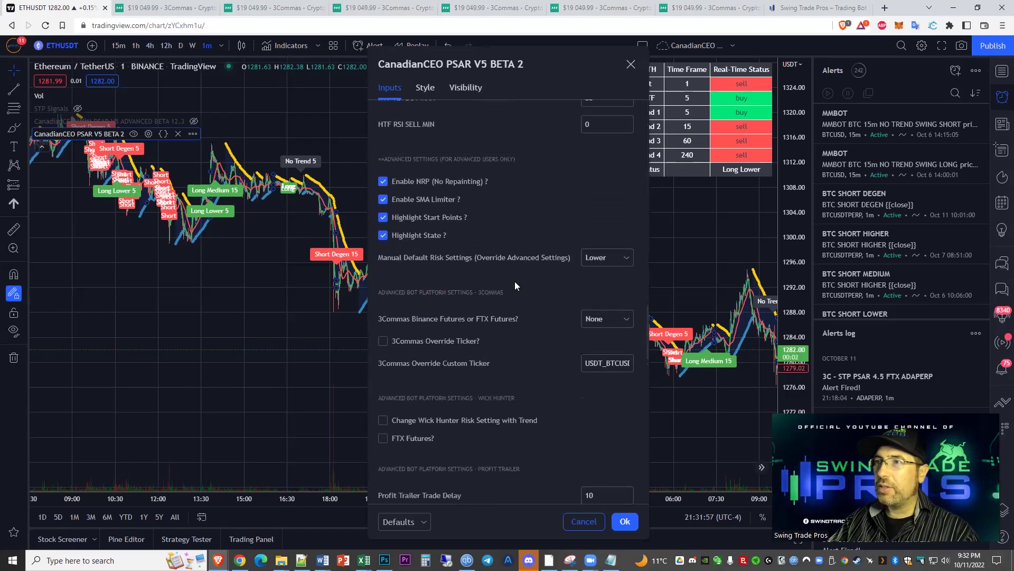
click(606, 257)
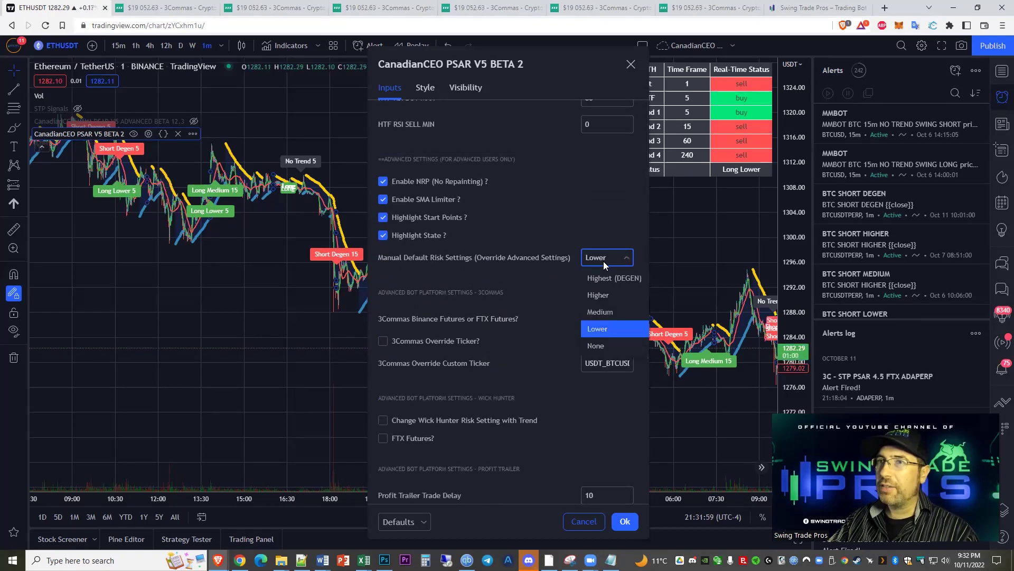
click(608, 278)
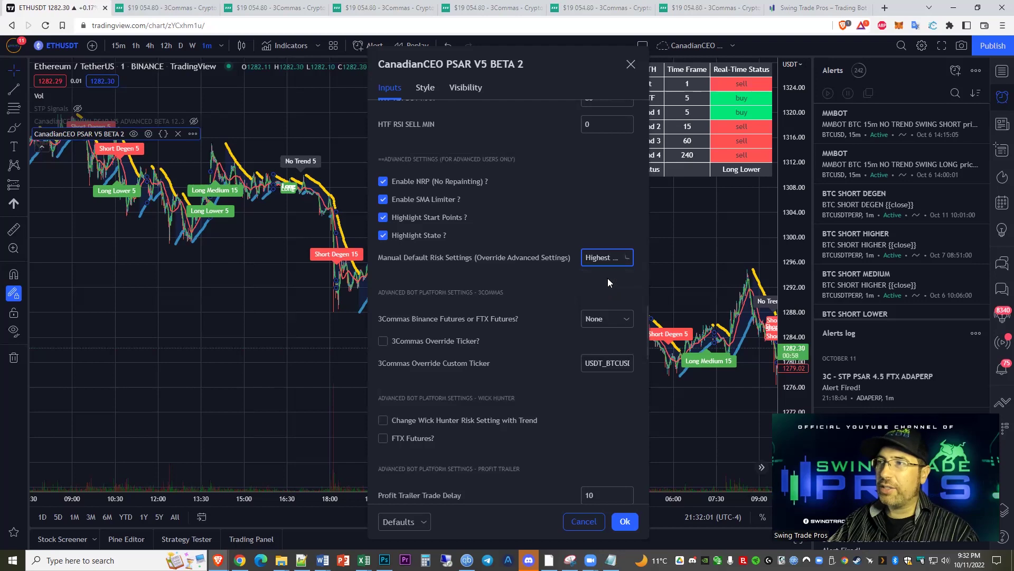
- Move the settings dialog aside, close it and examine the earlier long and short signals on the ETHUSDT chart
drag(518, 68, 628, 68)
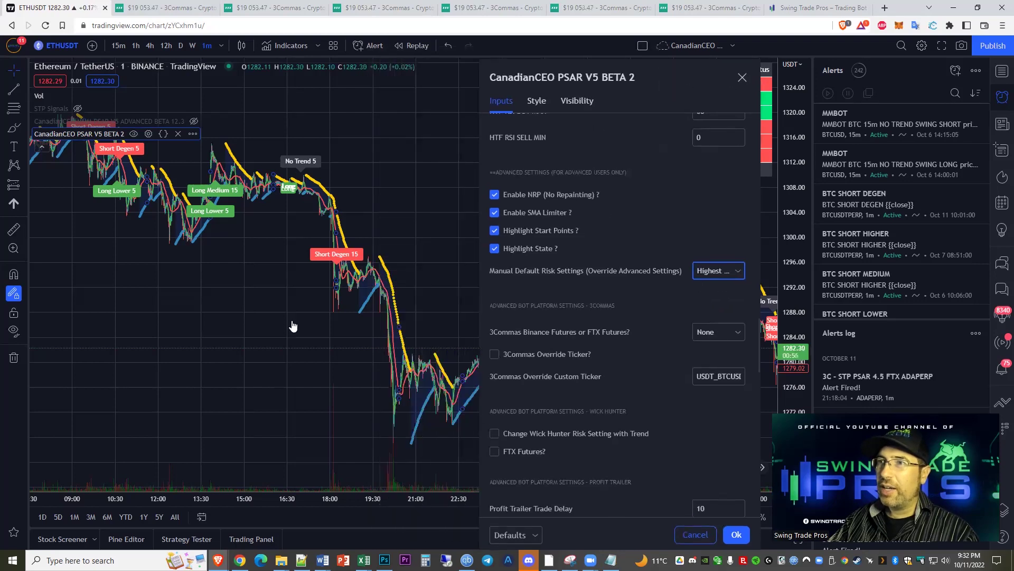
click(454, 349)
drag(455, 350, 654, 358)
drag(343, 359, 596, 348)
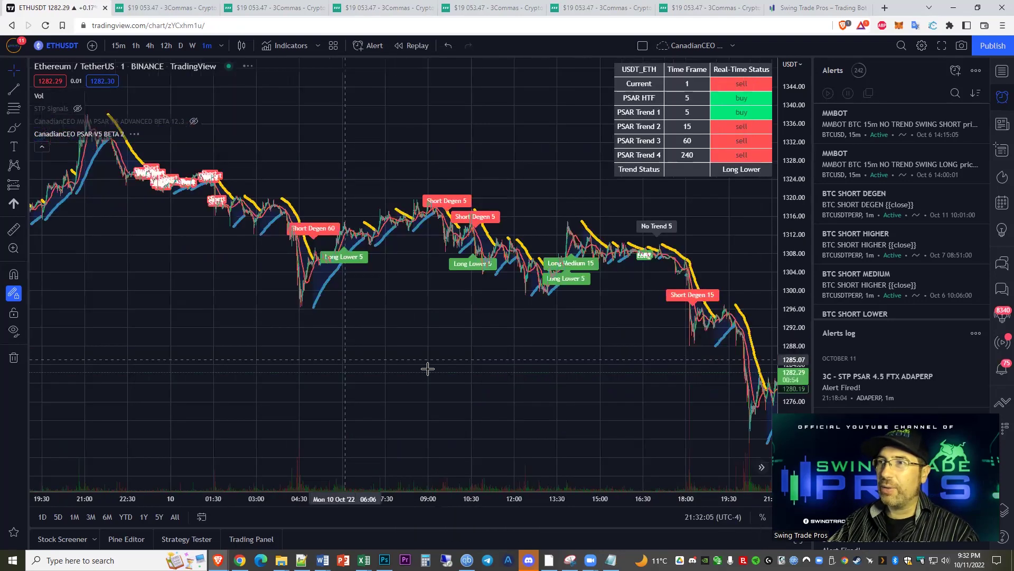
drag(417, 370, 616, 356)
drag(349, 350, 221, 438)
drag(475, 256, 467, 159)
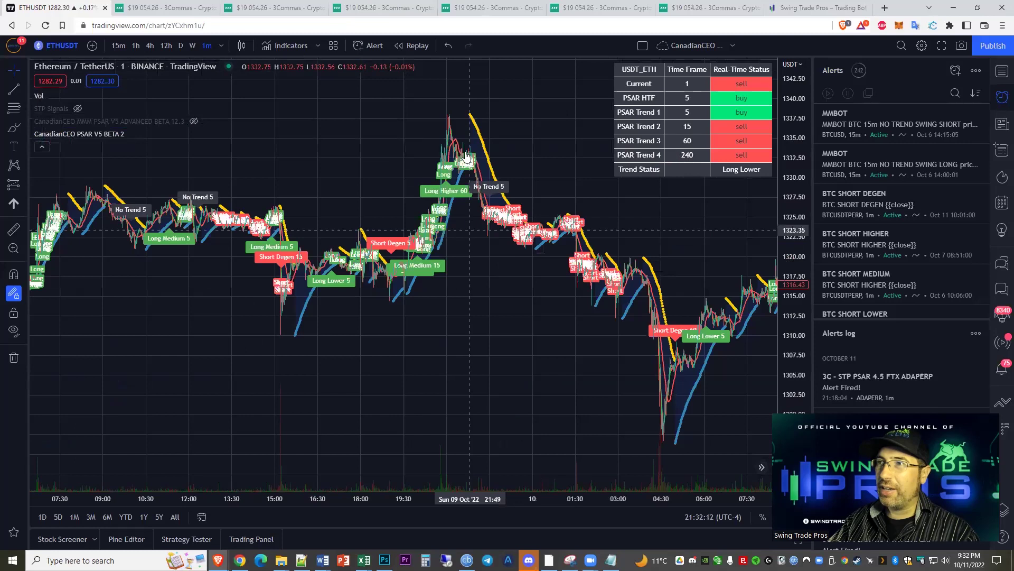
drag(397, 347, 90, 122)
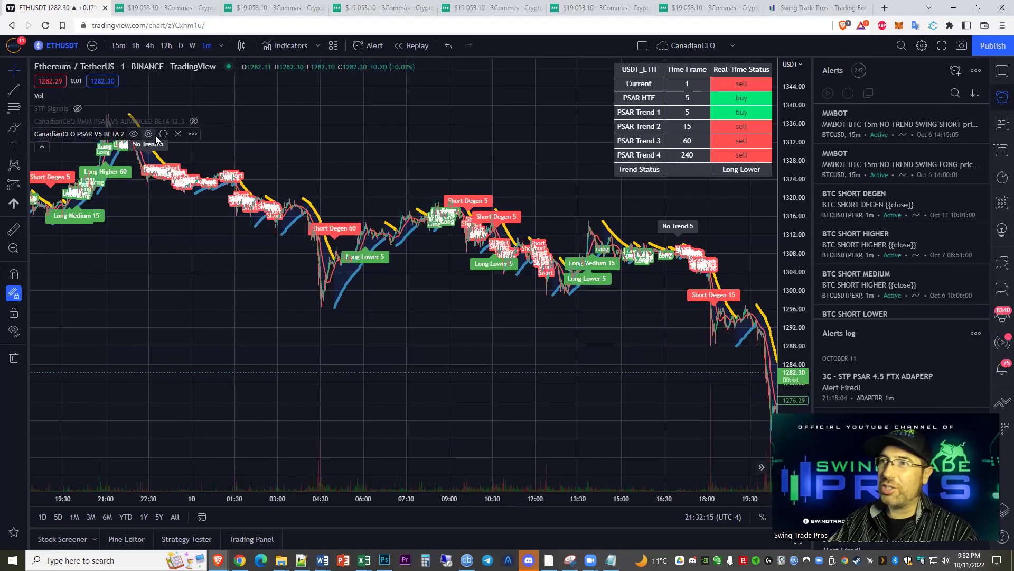
- Set Manual Default Risk Settings of the CanadianCEO PSAR V5 BETA 2 indicator to None
click(148, 133)
scroll(516, 308, down, 10)
scroll(516, 308, down, 15)
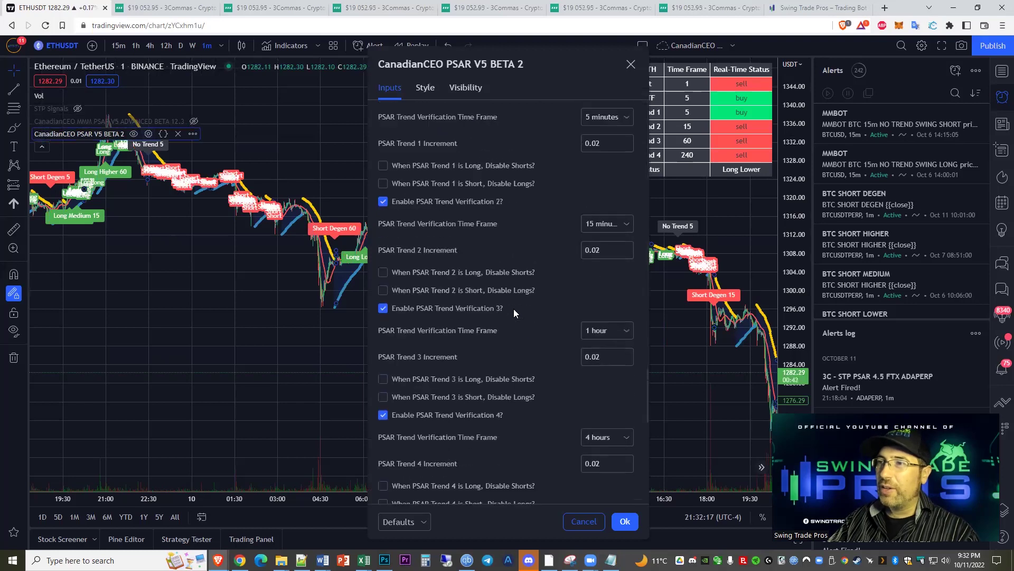
scroll(510, 308, up, 10)
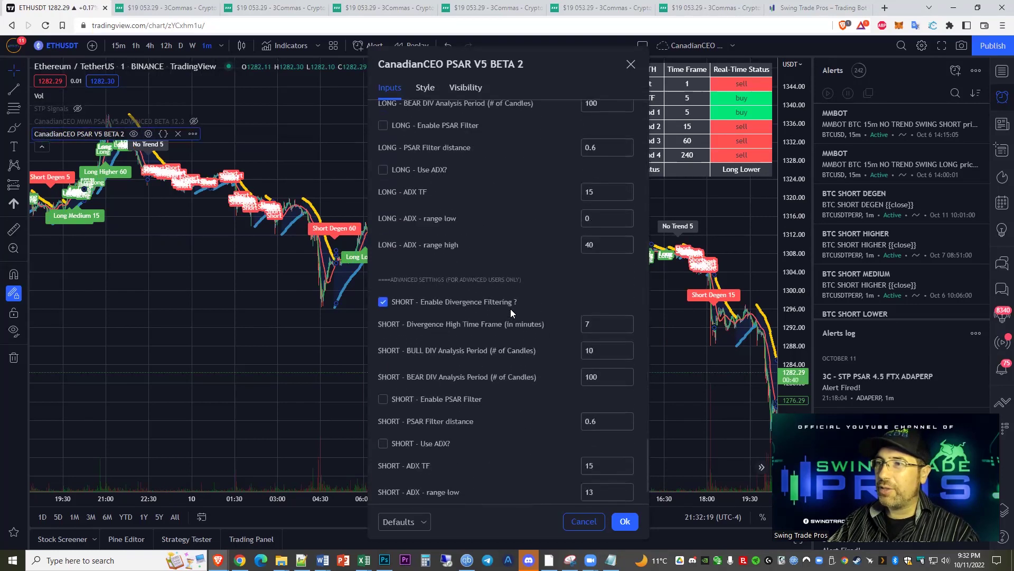
scroll(513, 306, up, 8)
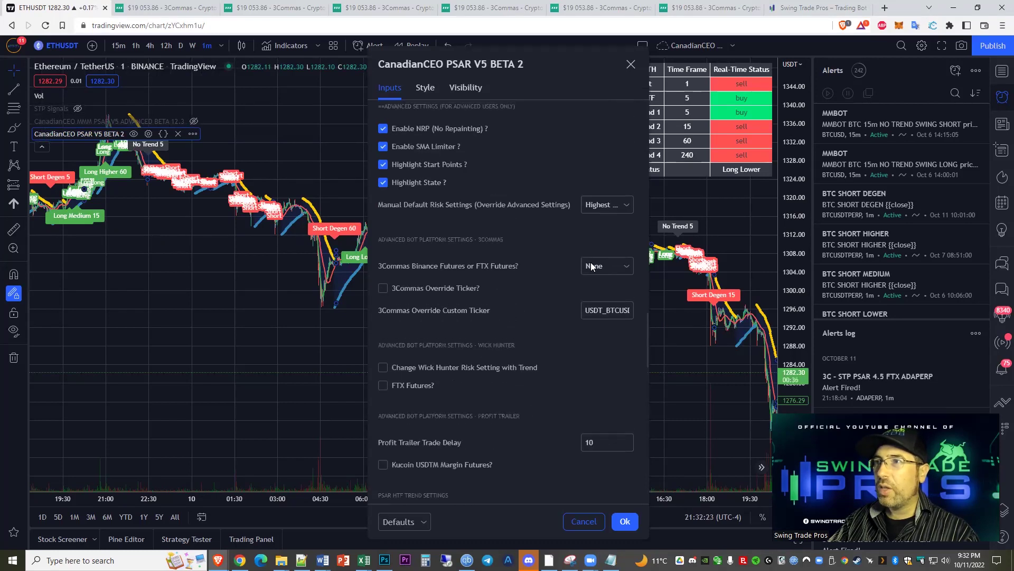
click(619, 206)
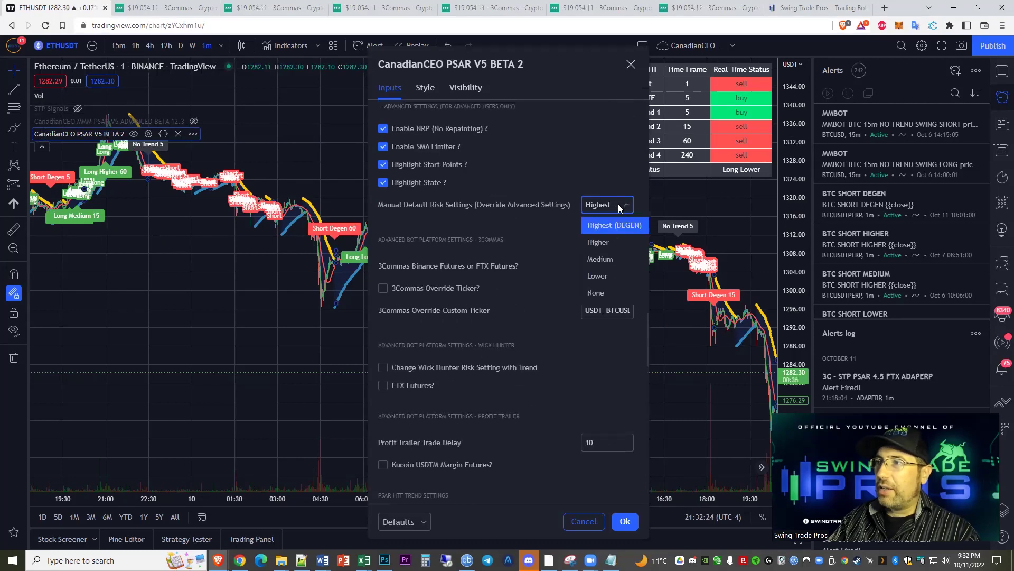
click(605, 294)
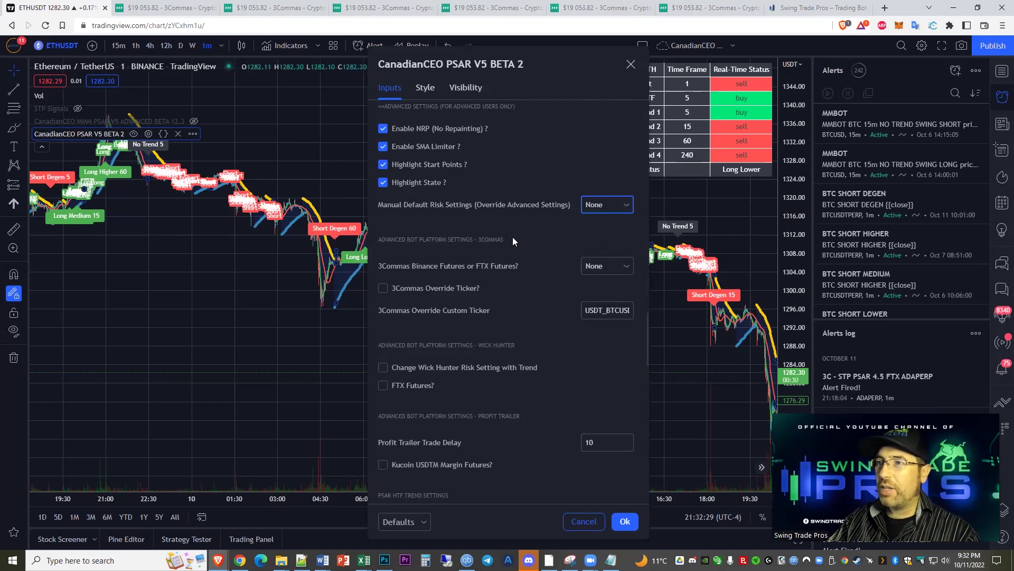
- Examine the indicator's advanced LONG and SHORT settings, including the divergence time frame and the bull and bear divergence analysis periods
scroll(563, 306, down, 10)
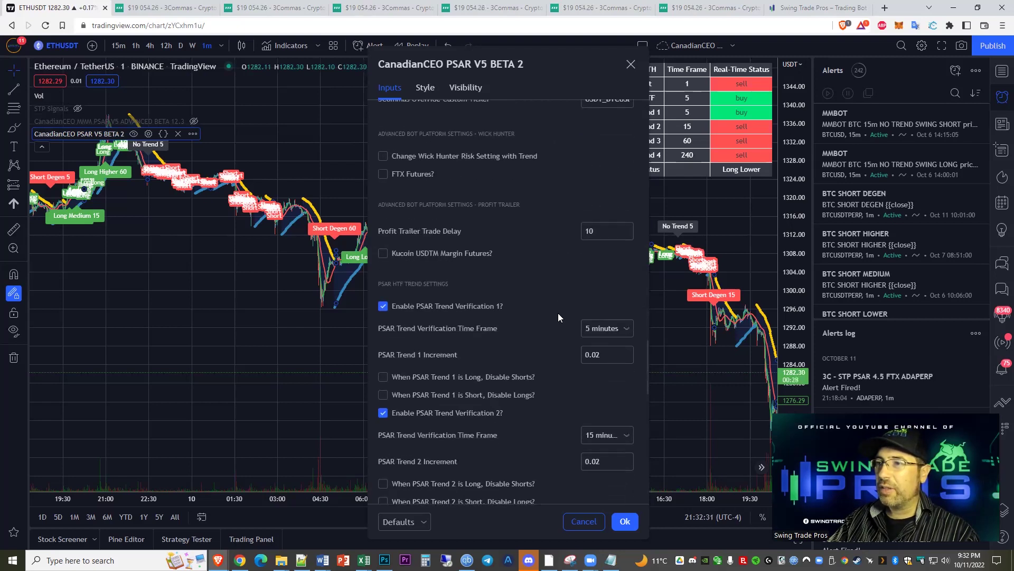
scroll(554, 312, down, 5)
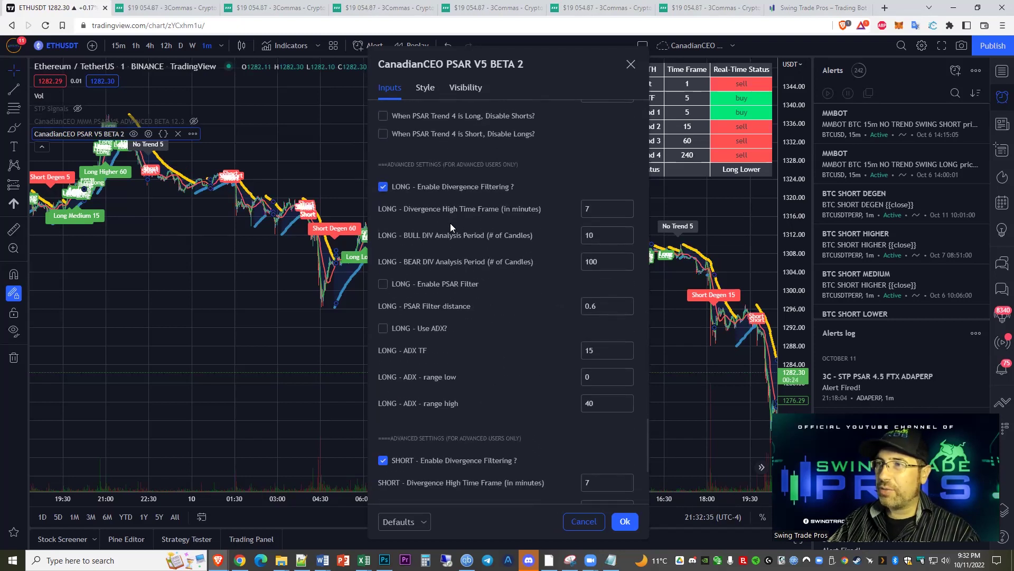
scroll(463, 370, down, 4)
scroll(421, 299, up, 3)
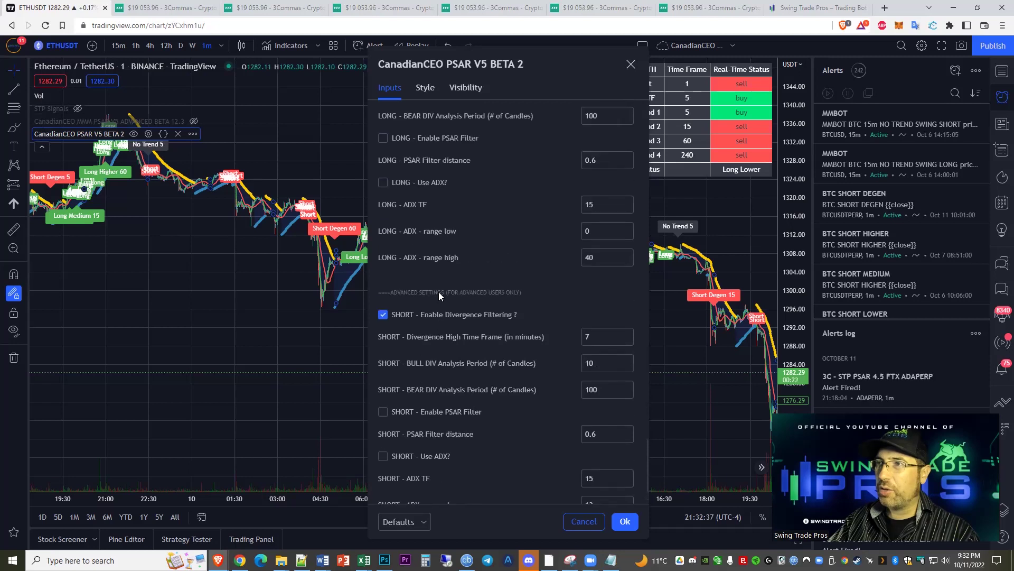
scroll(439, 296, up, 1)
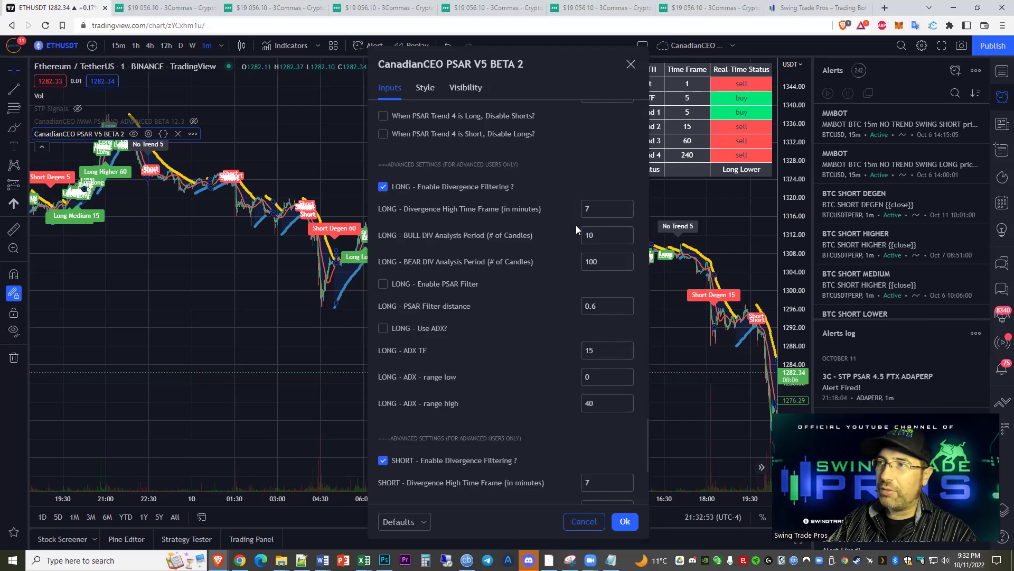
click(596, 238)
click(602, 259)
click(588, 210)
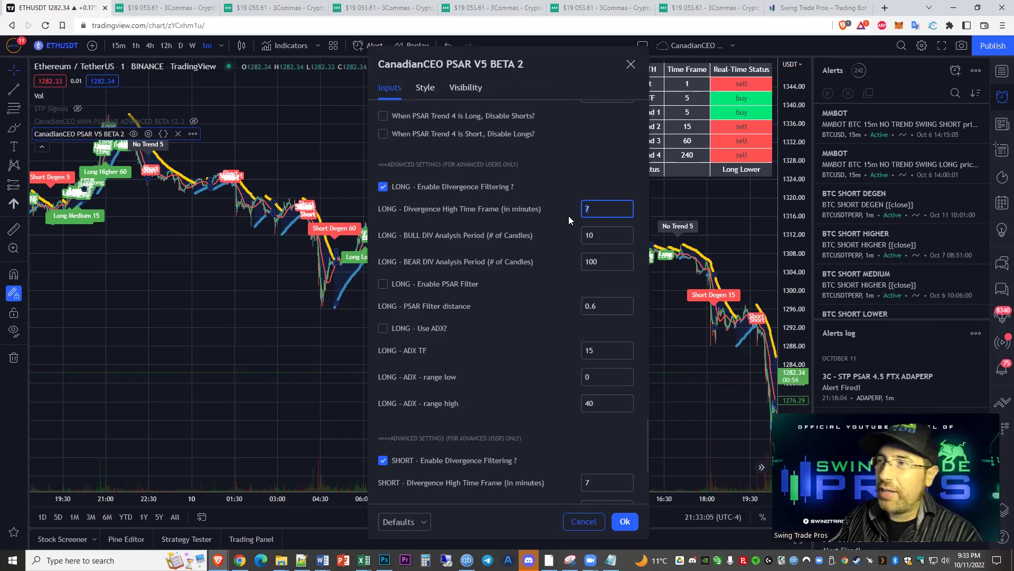
click(584, 239)
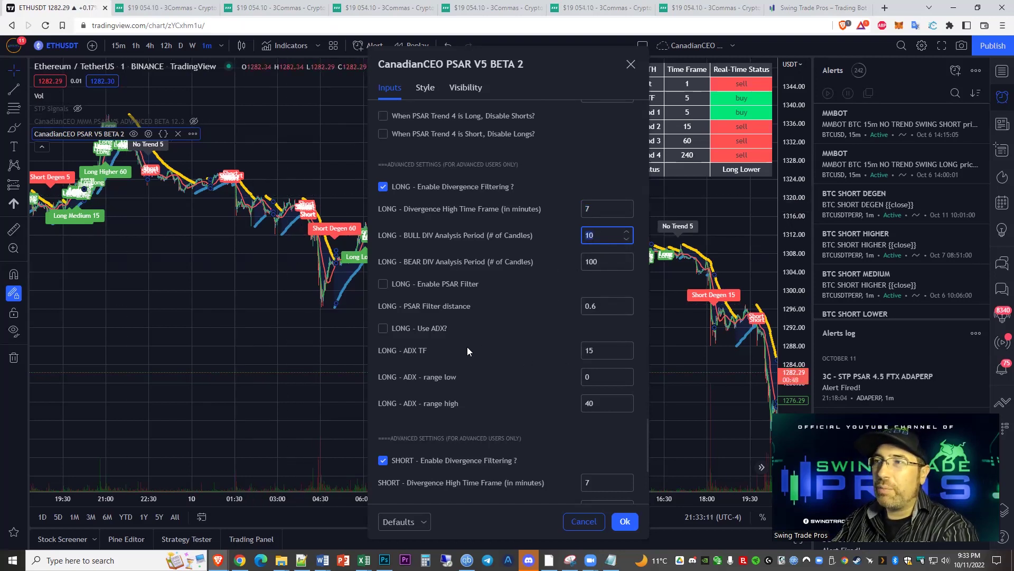
double_click(579, 239)
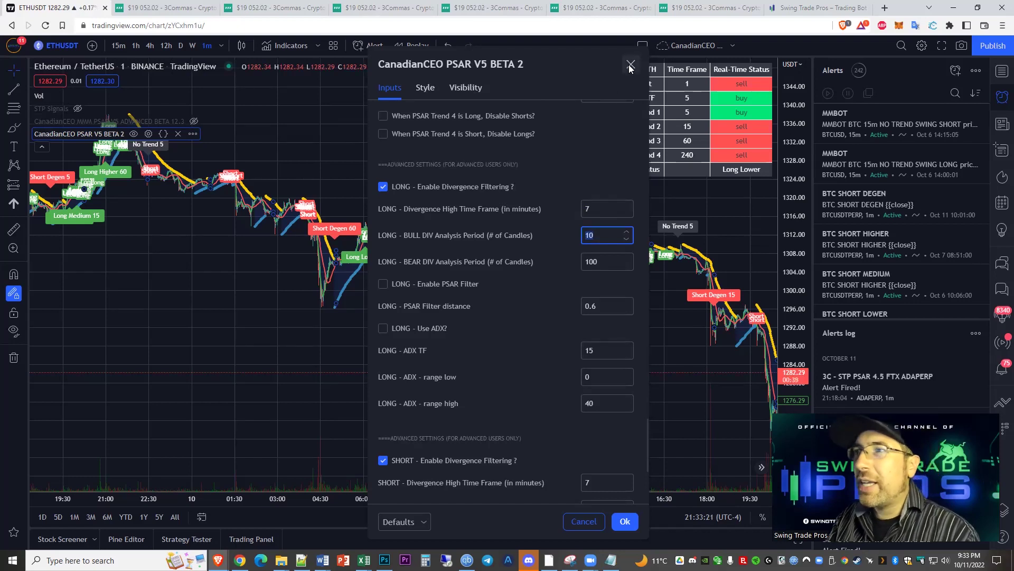
- Examine the PSAR HTF trend settings and the time frame choices offered for PSAR Trend Verification 1
scroll(558, 194, up, 2)
scroll(540, 289, up, 6)
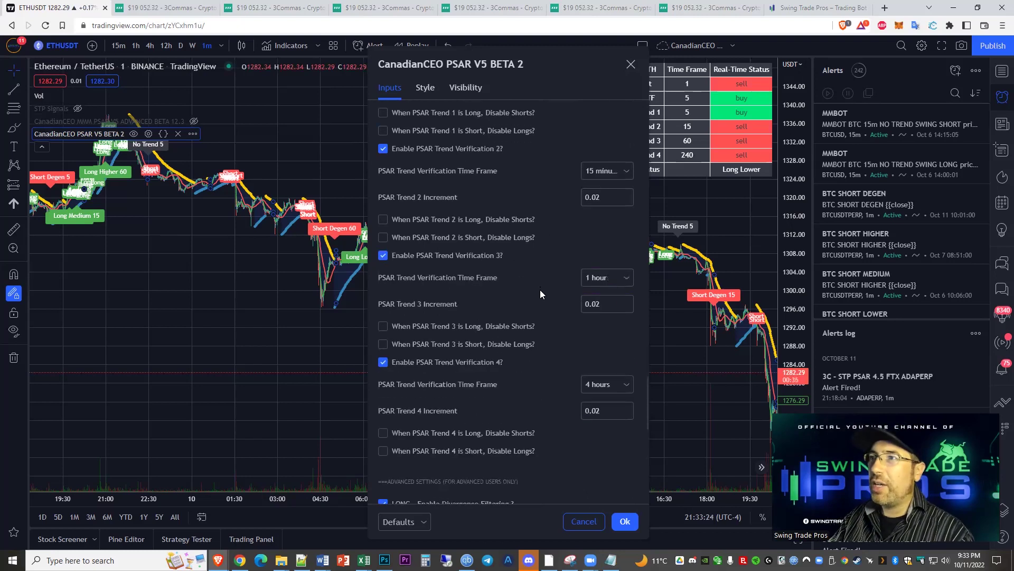
click(618, 171)
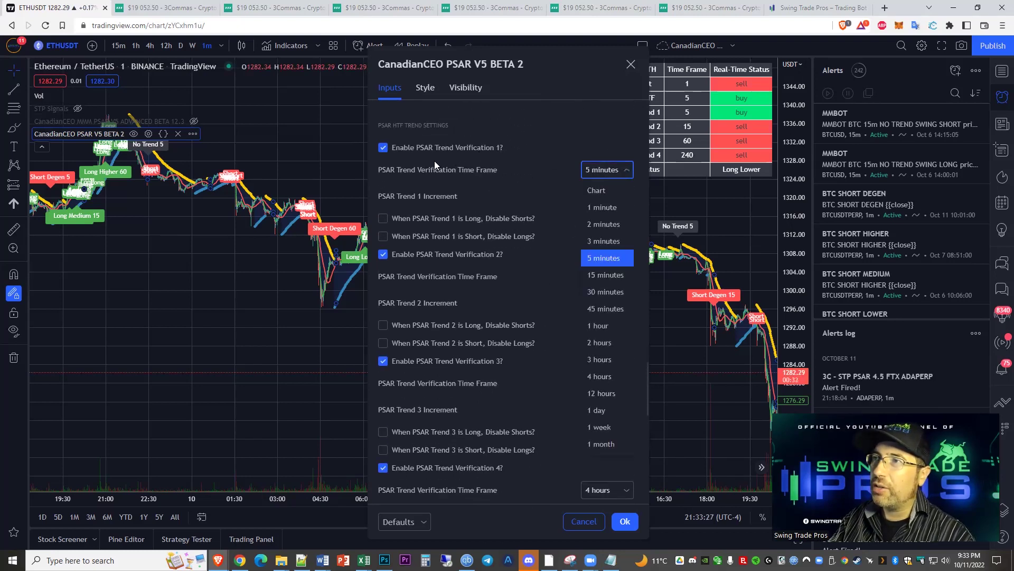
click(604, 129)
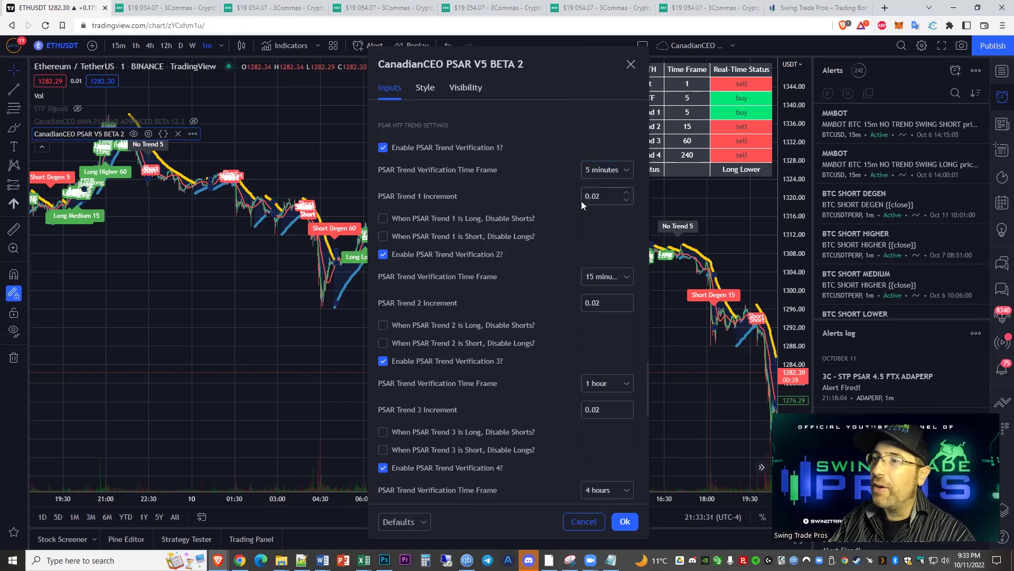
scroll(591, 370, down, 1)
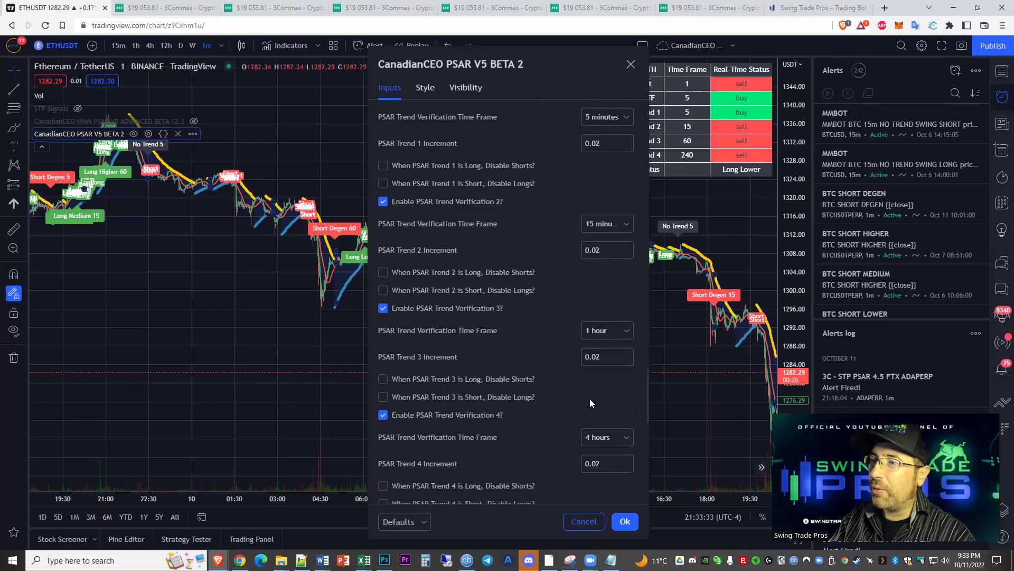
scroll(581, 423, up, 1)
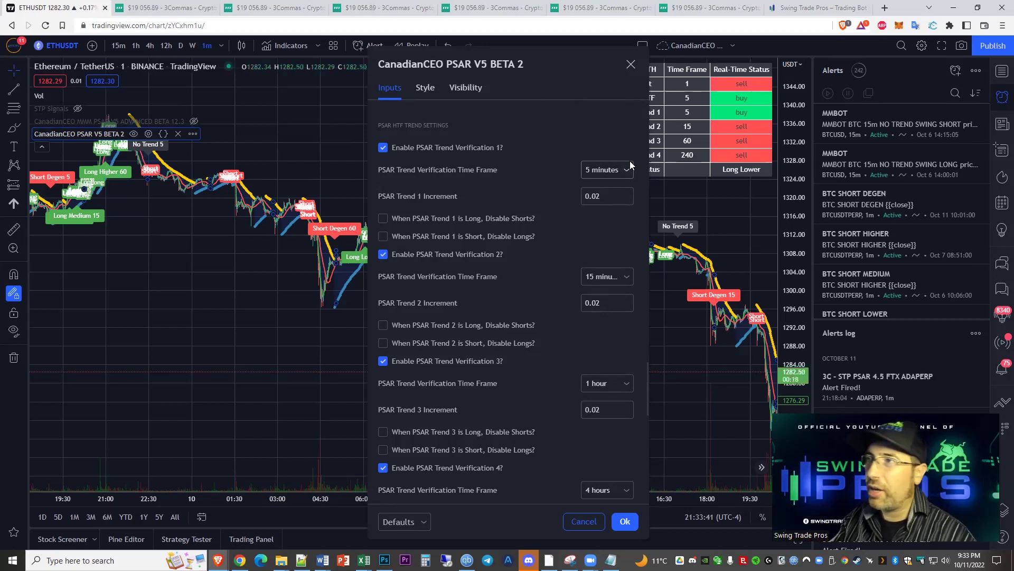
- Set the time frames of PSAR Trend Verifications 1 to 4 to 15 minutes, 1 hour, 4 hours and 1 day
click(627, 168)
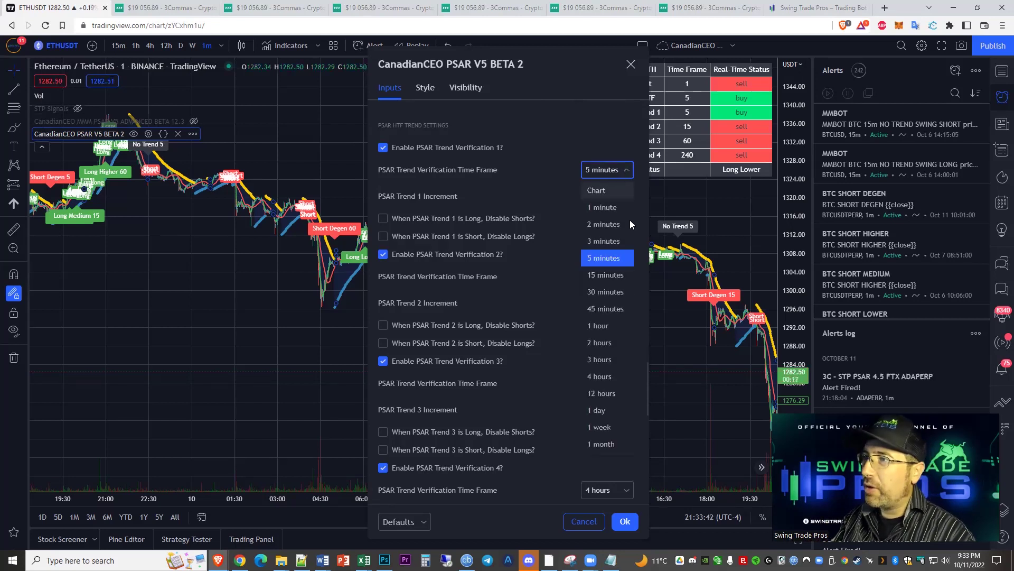
click(605, 276)
click(612, 270)
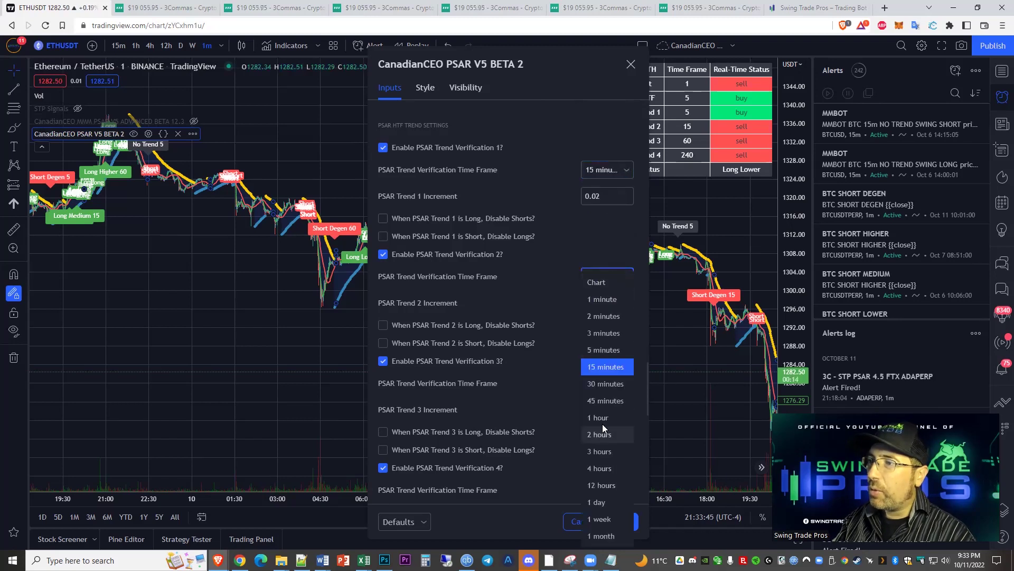
click(605, 418)
scroll(607, 360, down, 2)
click(622, 278)
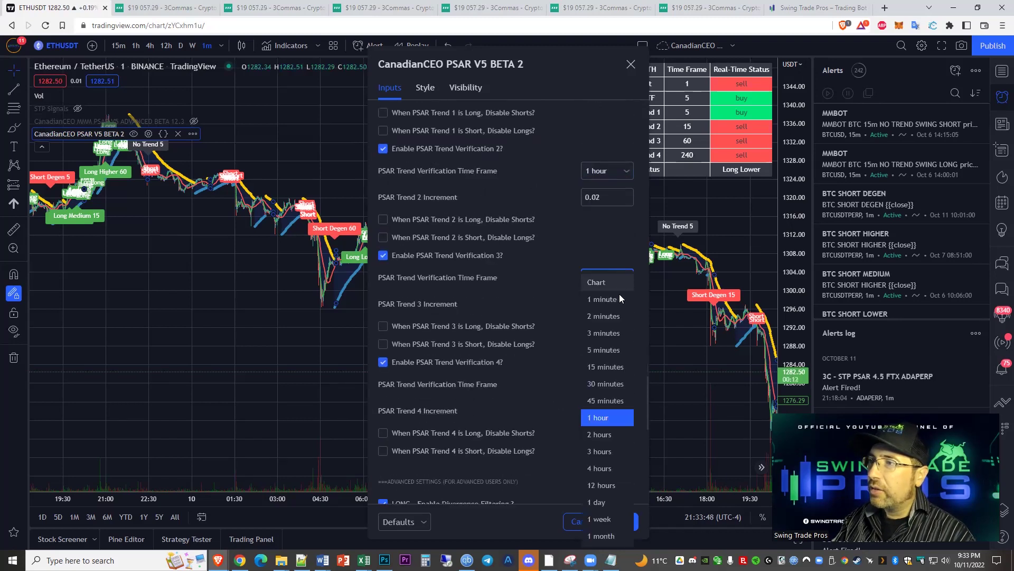
click(601, 467)
scroll(602, 380, down, 2)
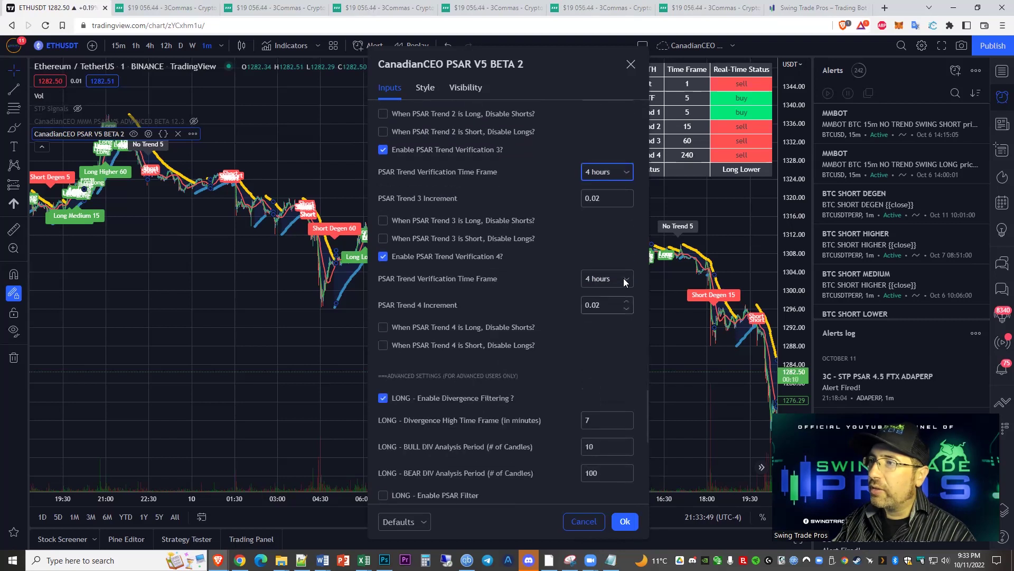
click(623, 278)
click(605, 503)
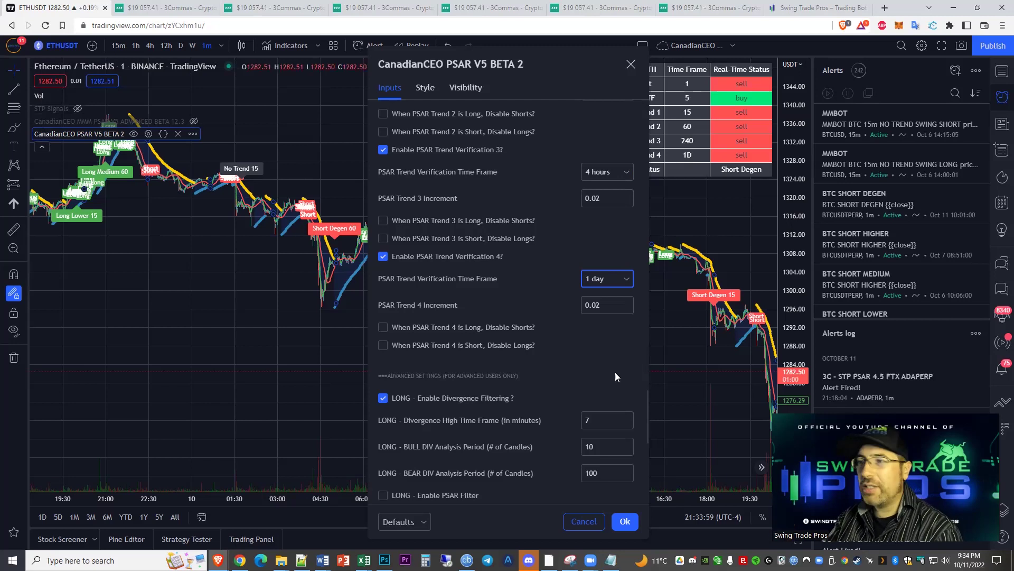
- Set the time frames of PSAR Trend Verifications 1 to 4 to 5 minutes, 15 minutes, 1 hour and 4 hours, and apply the settings
scroll(592, 368, up, 5)
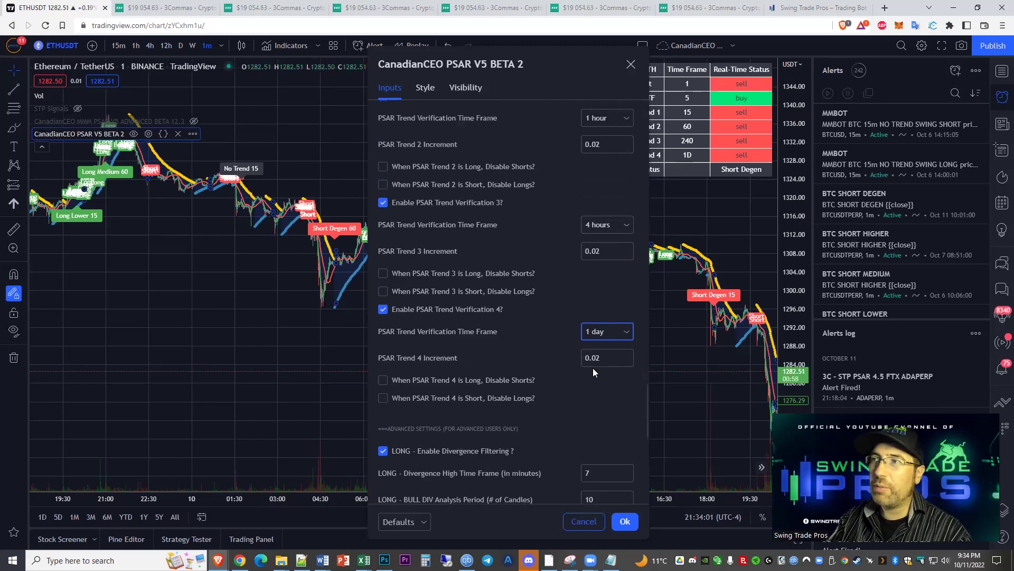
scroll(578, 242, down, 1)
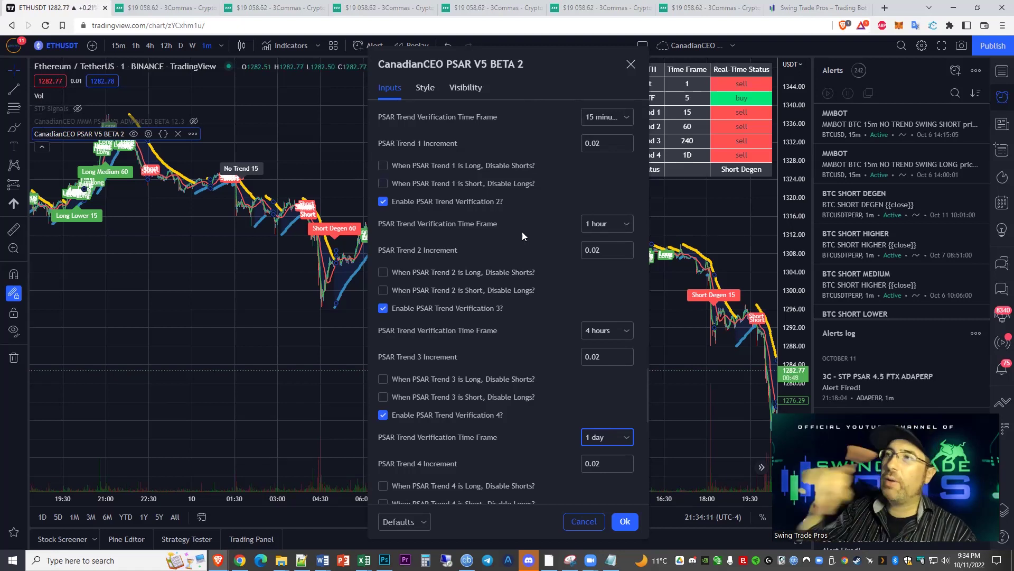
click(599, 117)
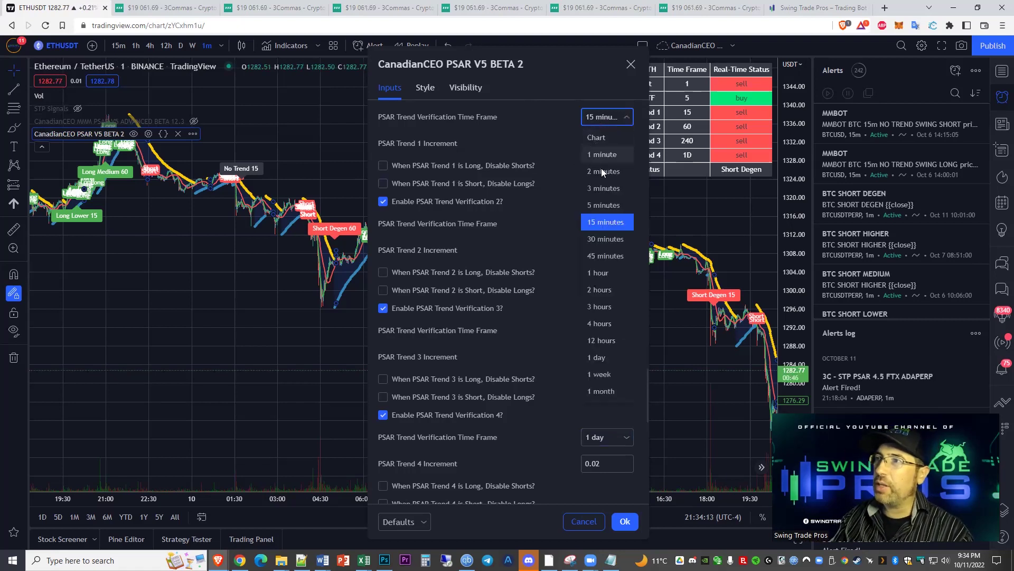
click(604, 202)
click(606, 223)
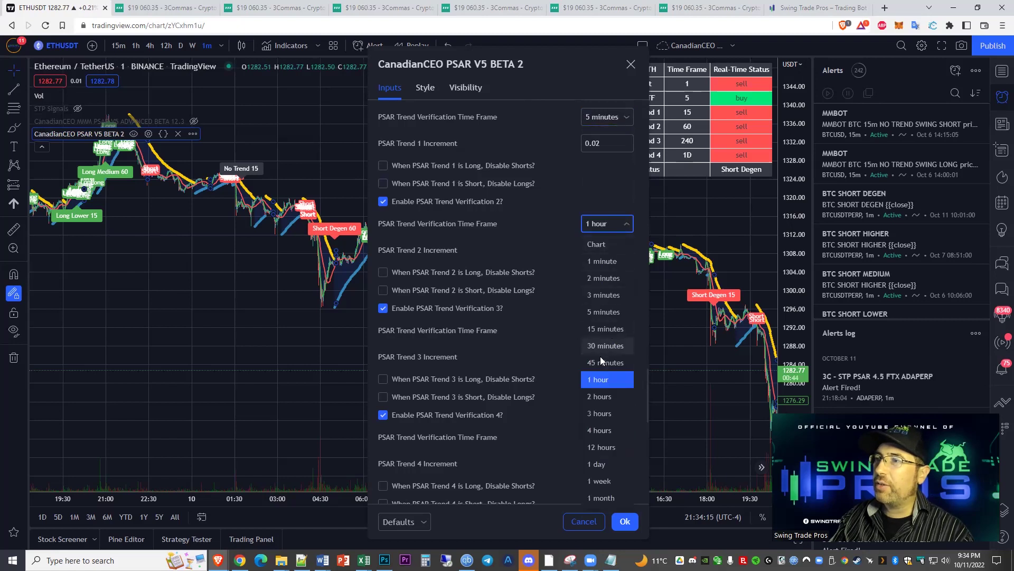
click(608, 329)
click(612, 328)
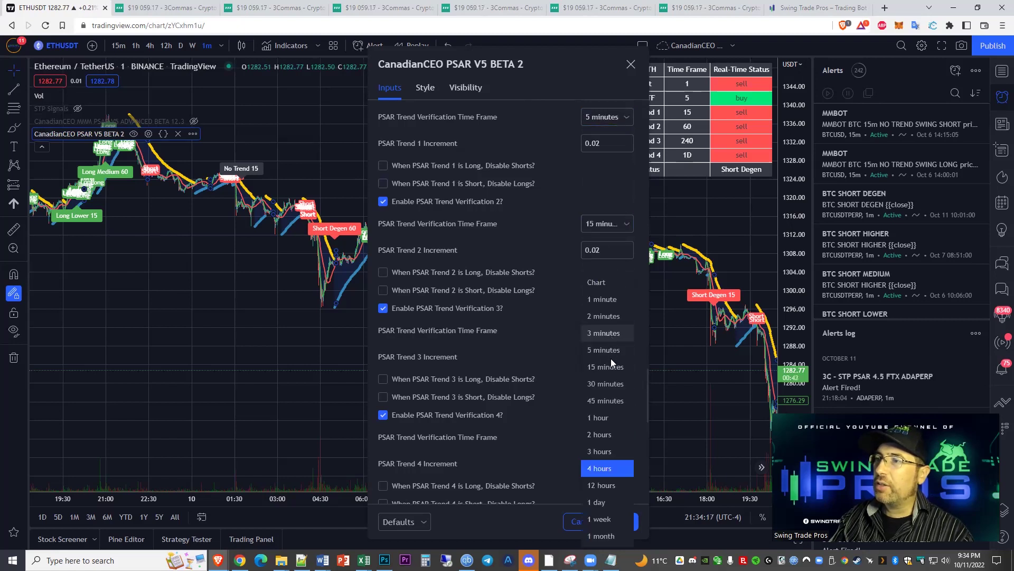
click(616, 428)
click(608, 439)
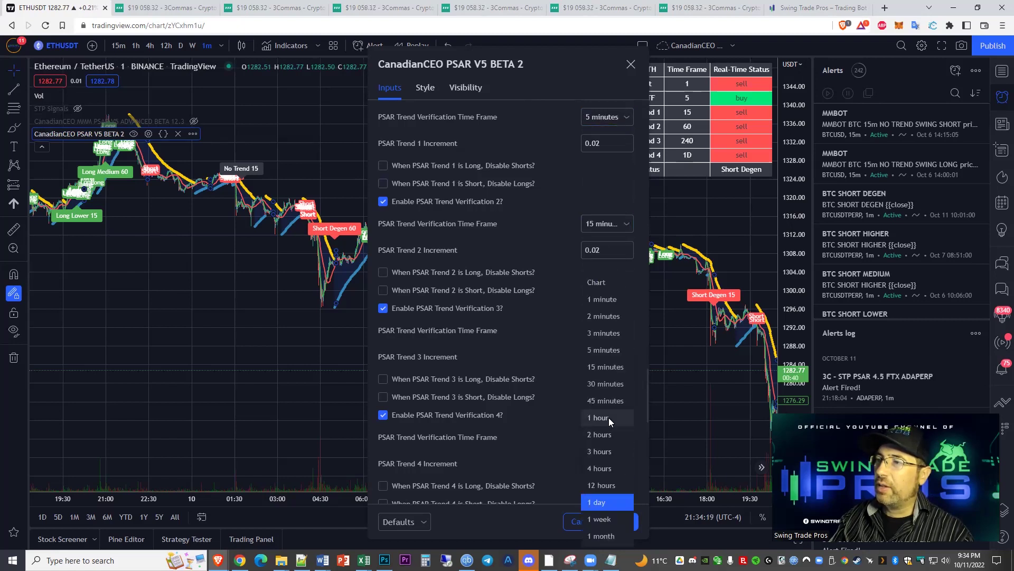
click(612, 467)
click(632, 522)
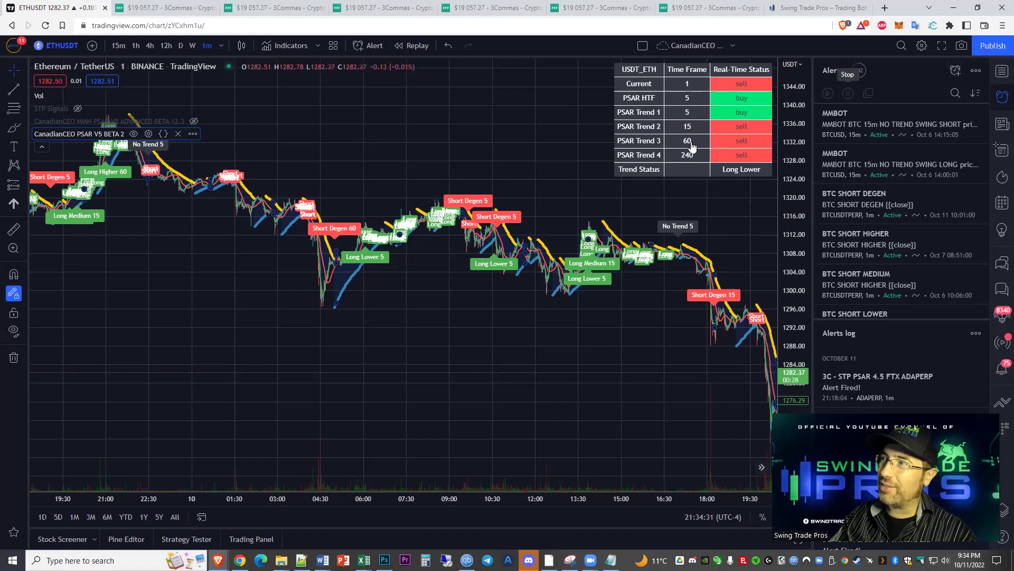
- Enable the indicator's AUTOMATIC Risk Settings and close its settings
click(148, 133)
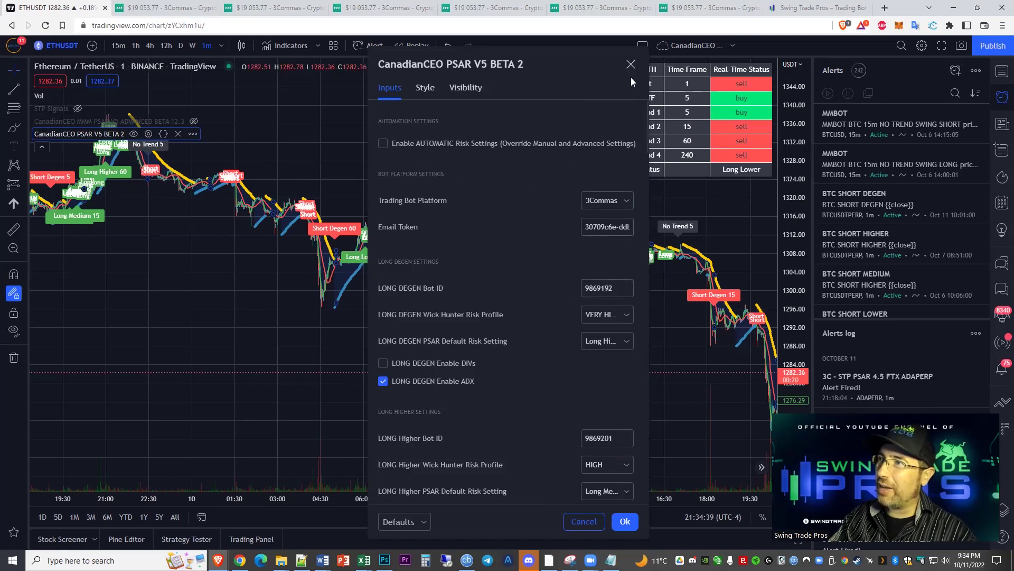
click(481, 140)
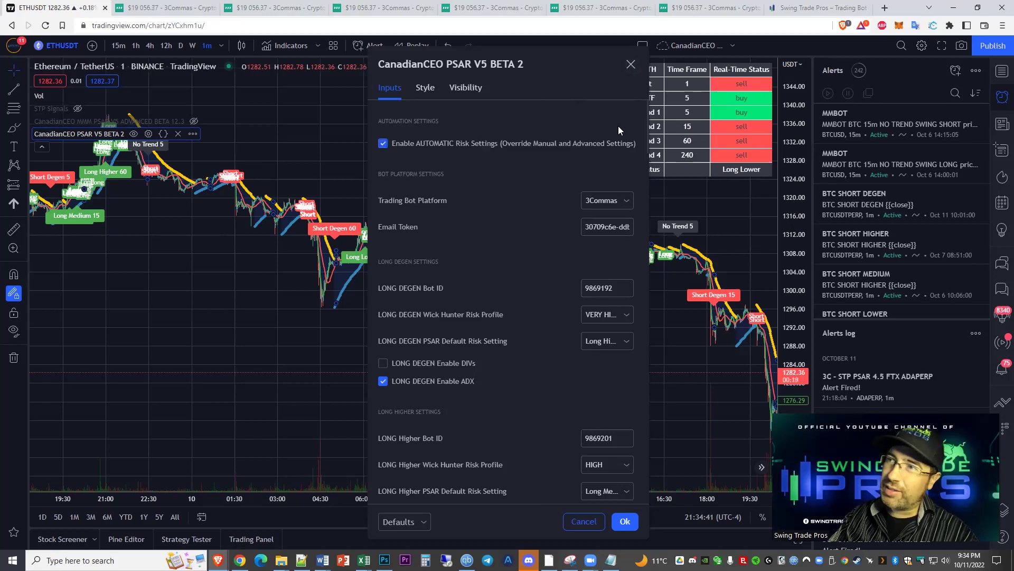
click(632, 64)
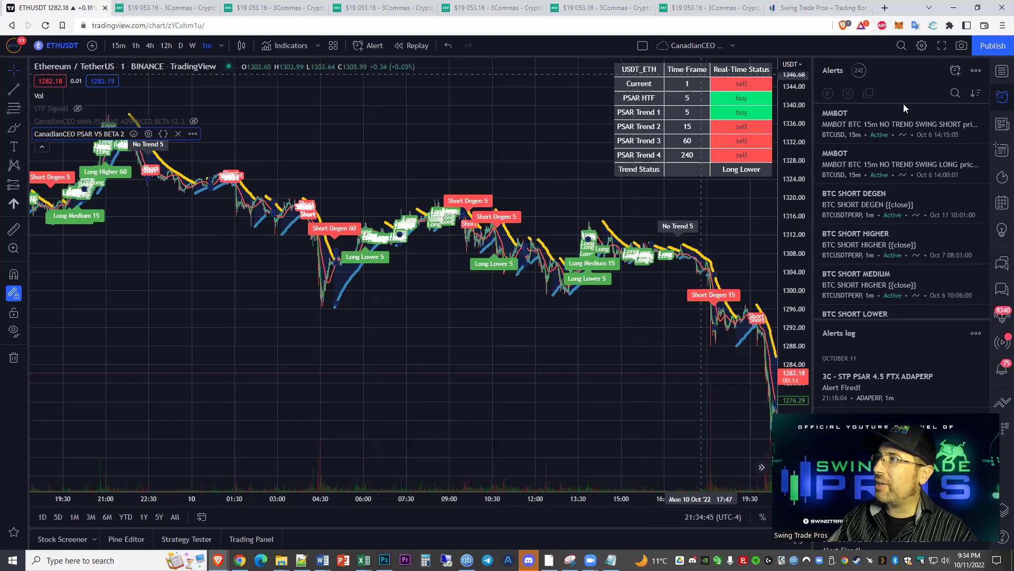
- Start a new ETHUSDT alert with the CanadianCEO PSAR V5 BETA 2 indicator as its condition, using Any alert() function call
click(954, 70)
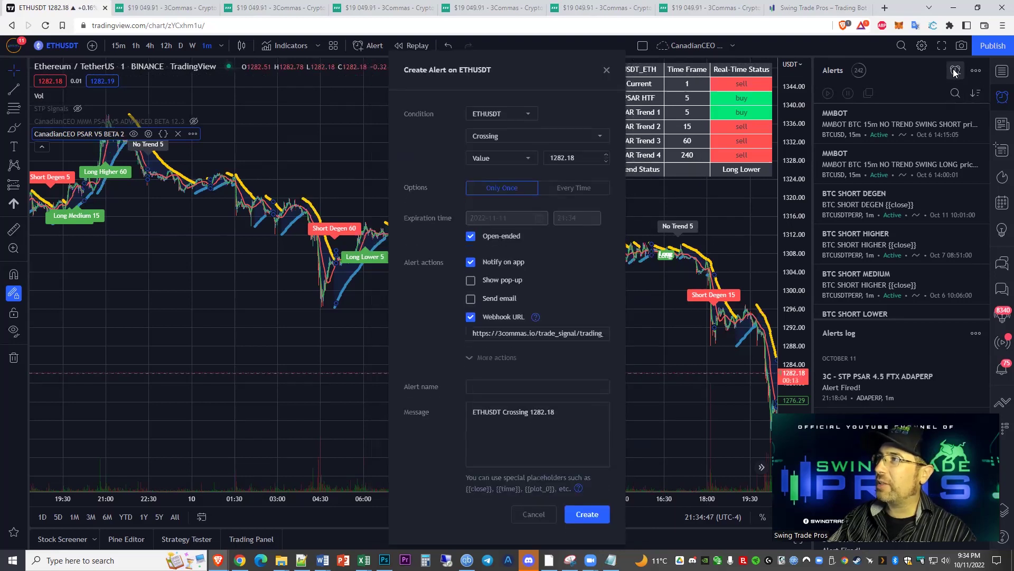
click(513, 117)
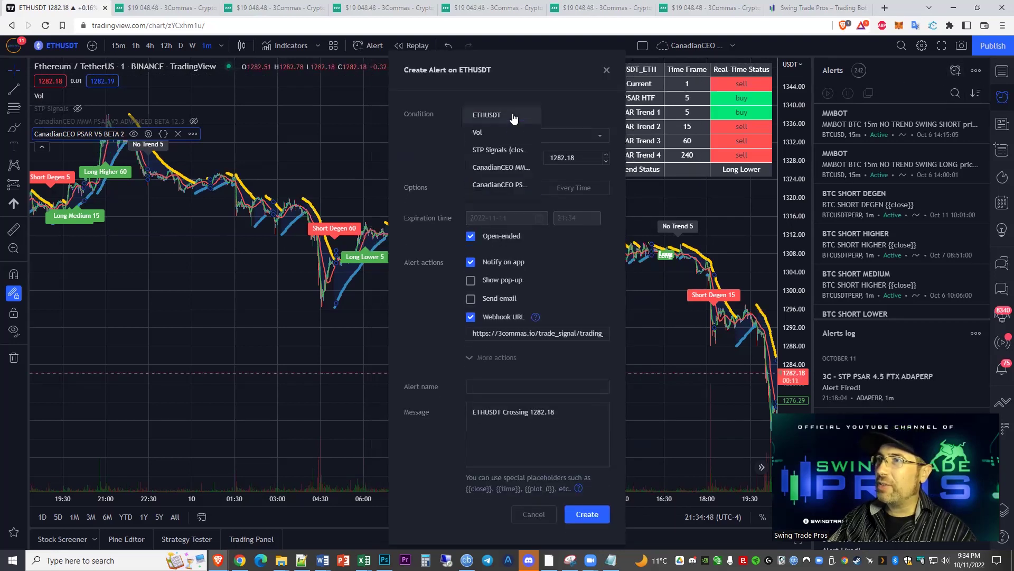
click(517, 186)
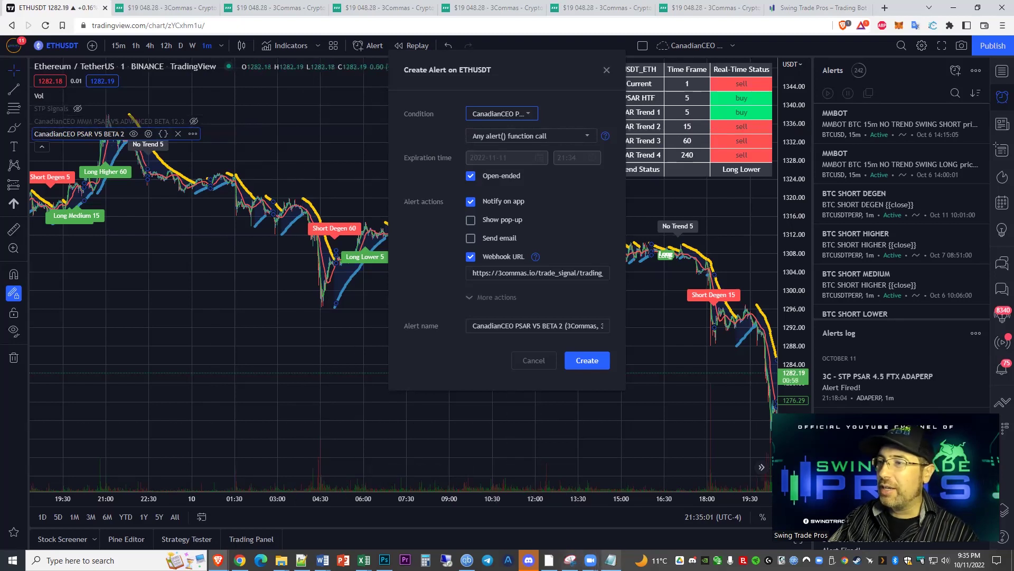
- Review the bot message in Notepad and the LONG DEGEN bot's deal start signal message in 3Commas, and return to the TradingView alert
click(612, 560)
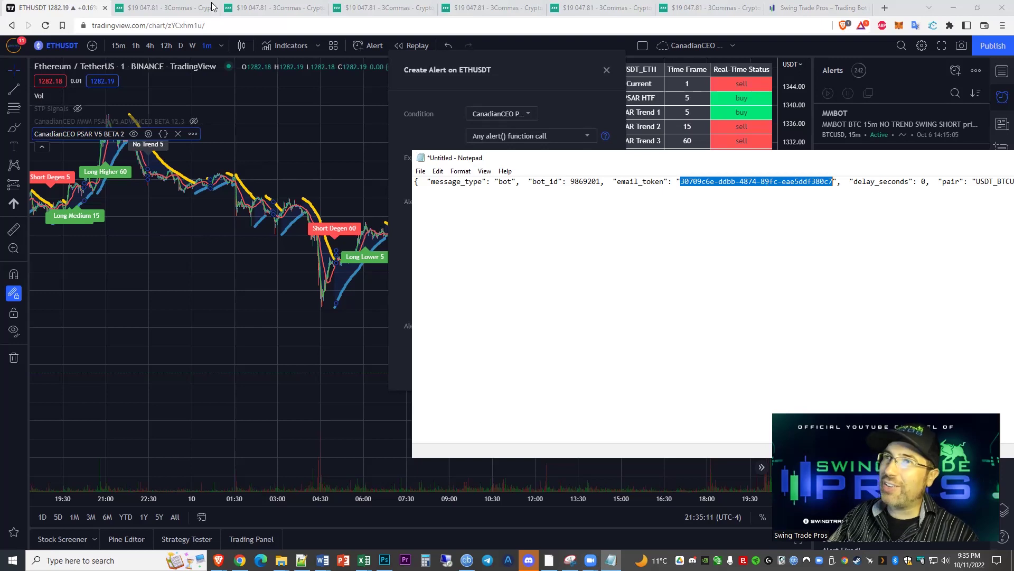
click(265, 6)
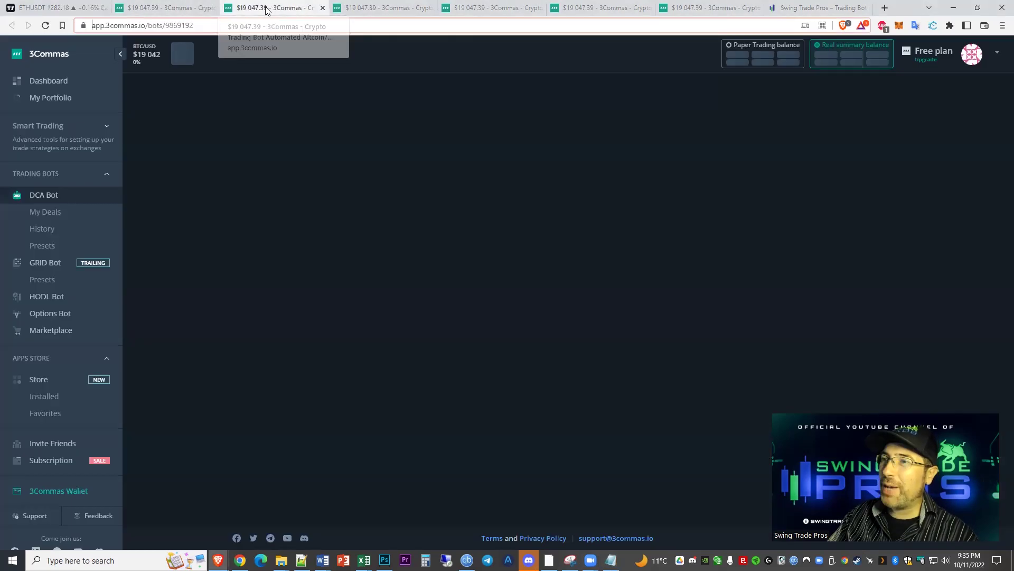
scroll(372, 370, down, 10)
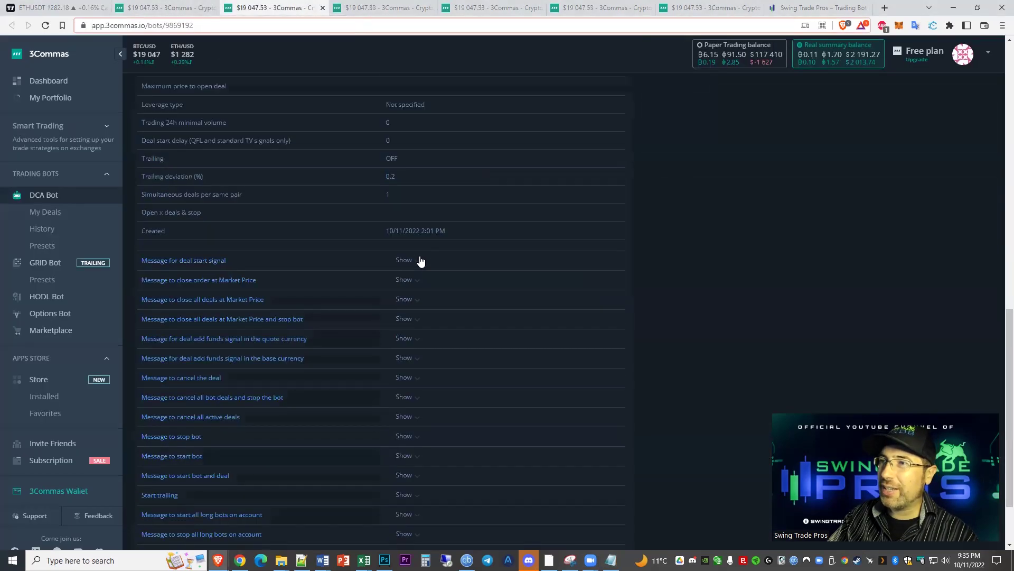
click(418, 261)
mouse_move(431, 305)
mouse_down()
mouse_move(414, 290)
mouse_move(426, 317)
mouse_up()
click(528, 70)
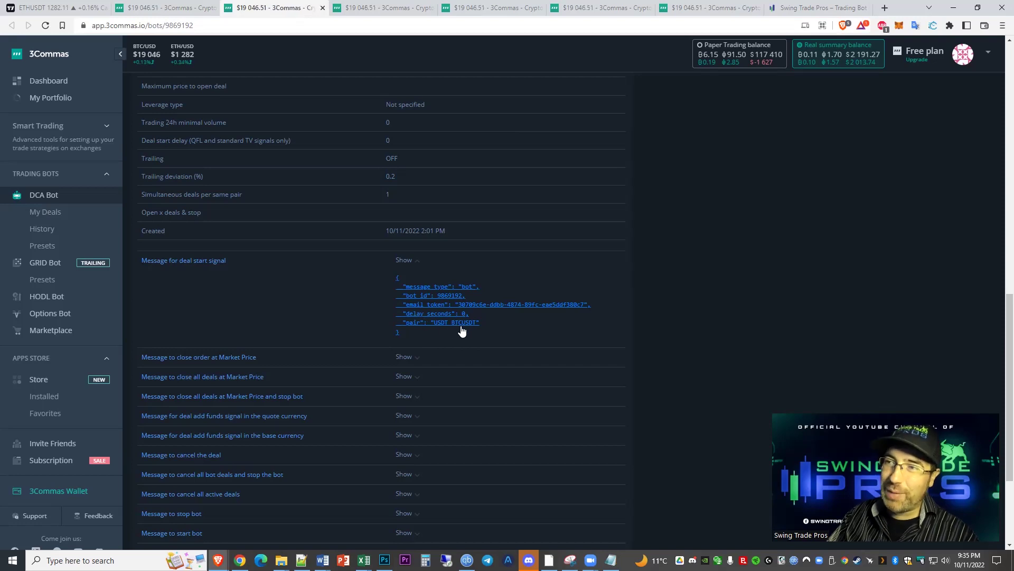
click(76, 10)
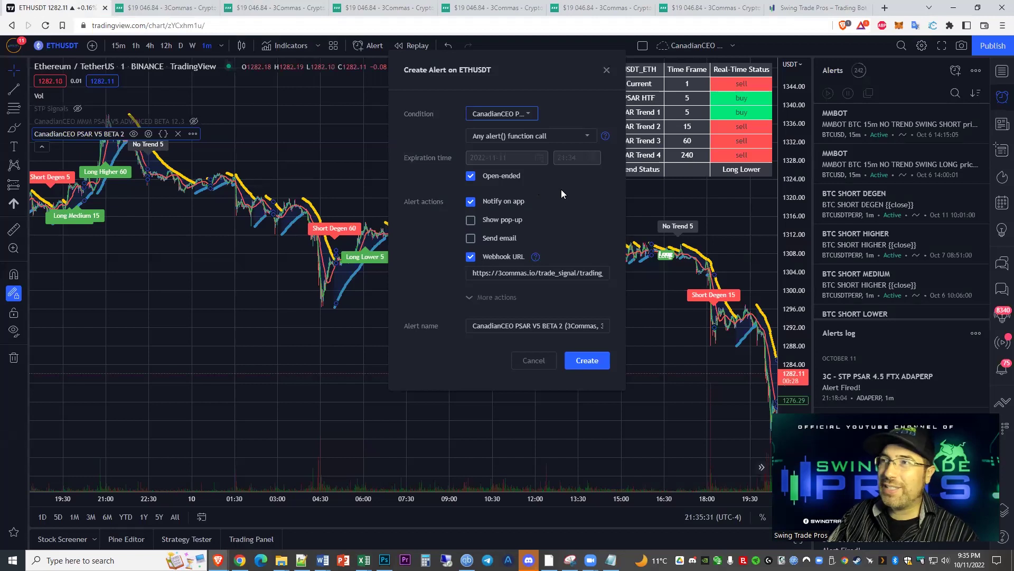
- Examine the indicator's available alert conditions alongside the existing BTC SHORT alerts, keeping Any alert() function call as the condition
click(537, 139)
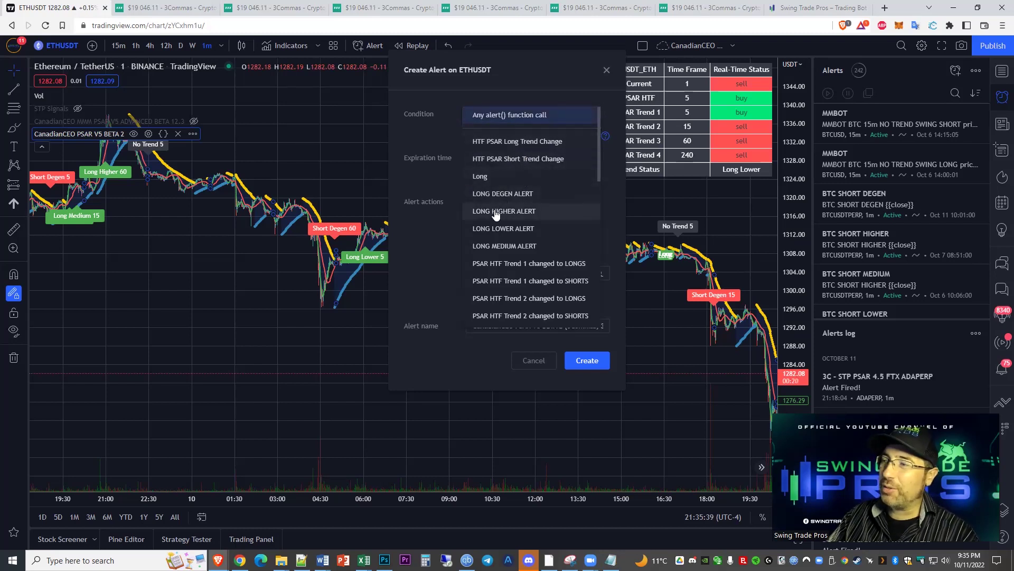
scroll(499, 212, down, 3)
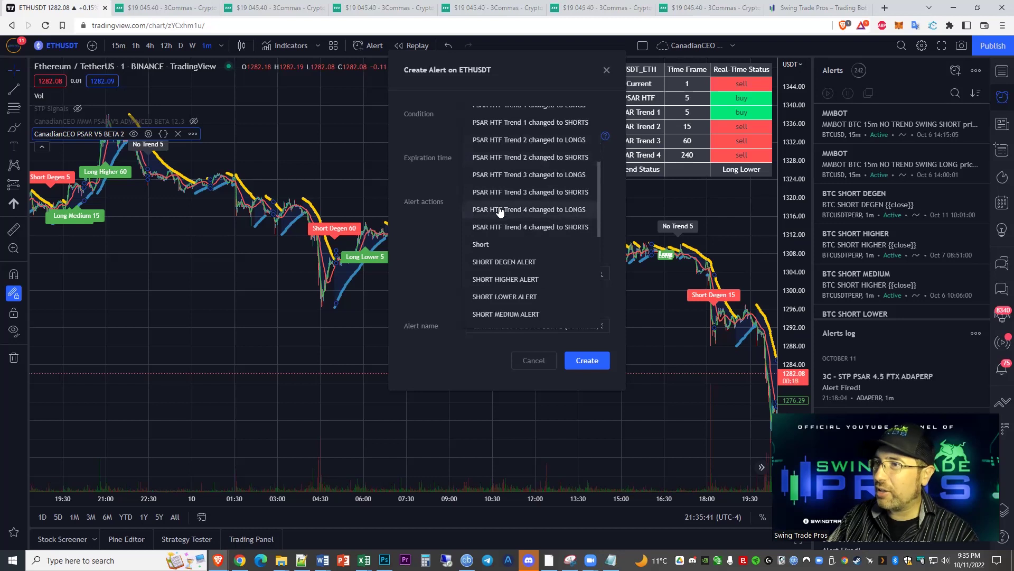
scroll(510, 288, down, 1)
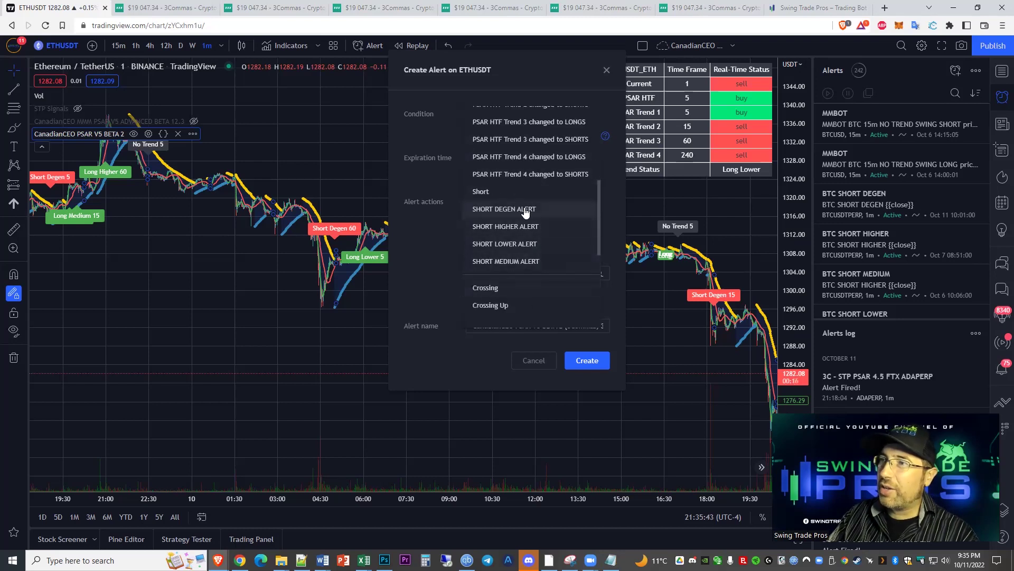
scroll(524, 211, up, 3)
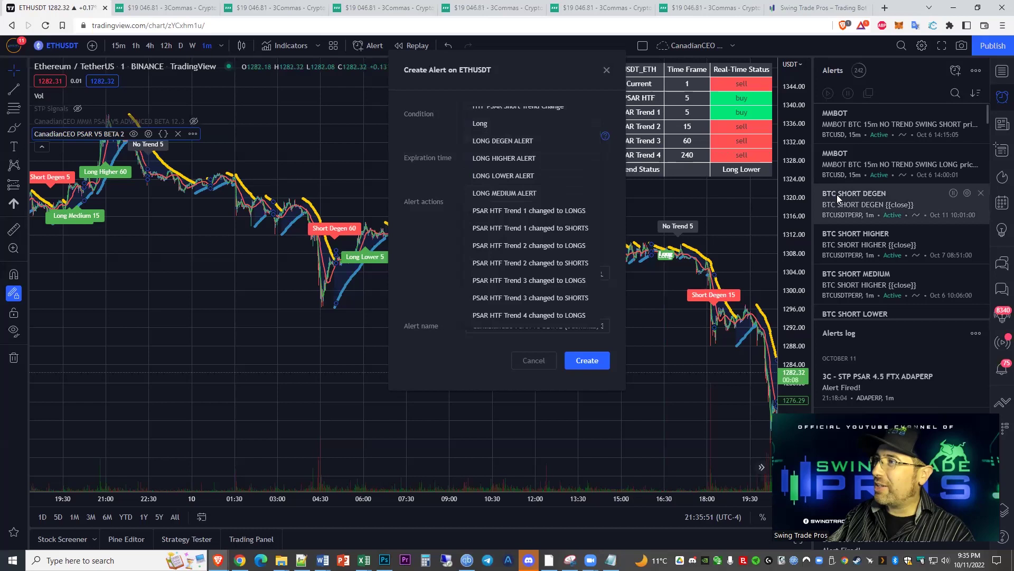
mouse_move(859, 194)
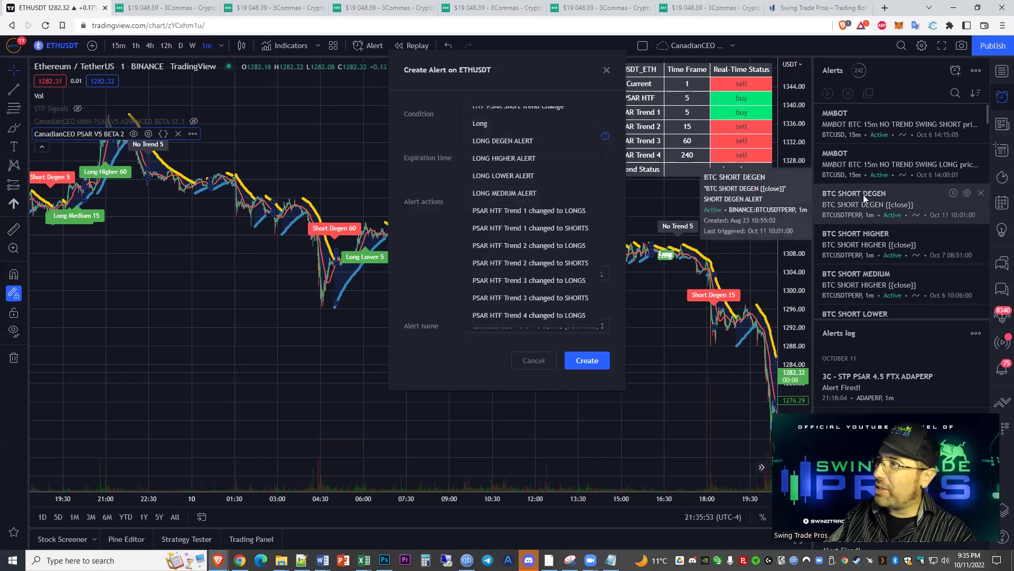
mouse_move(855, 238)
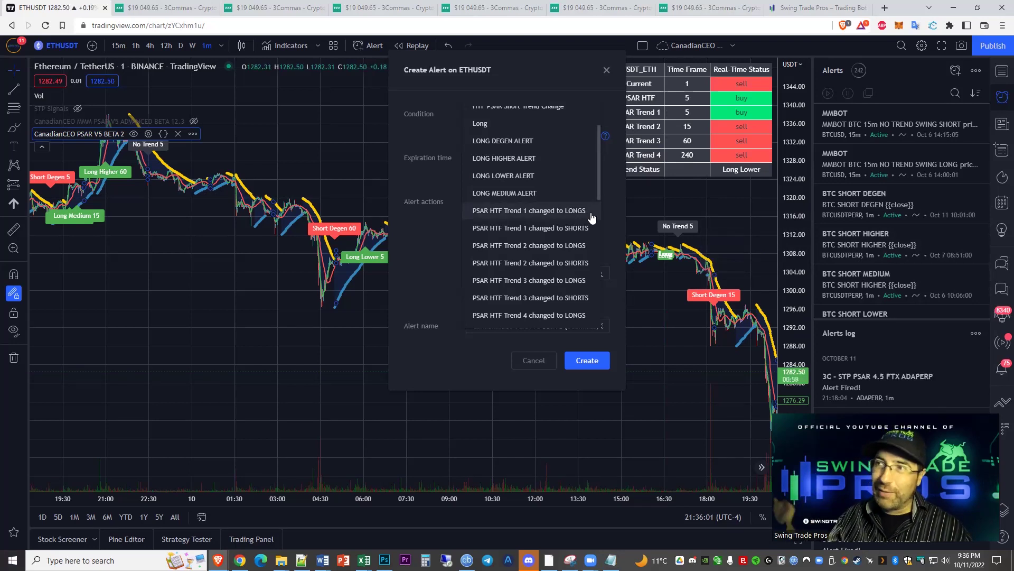
scroll(581, 224, down, 1)
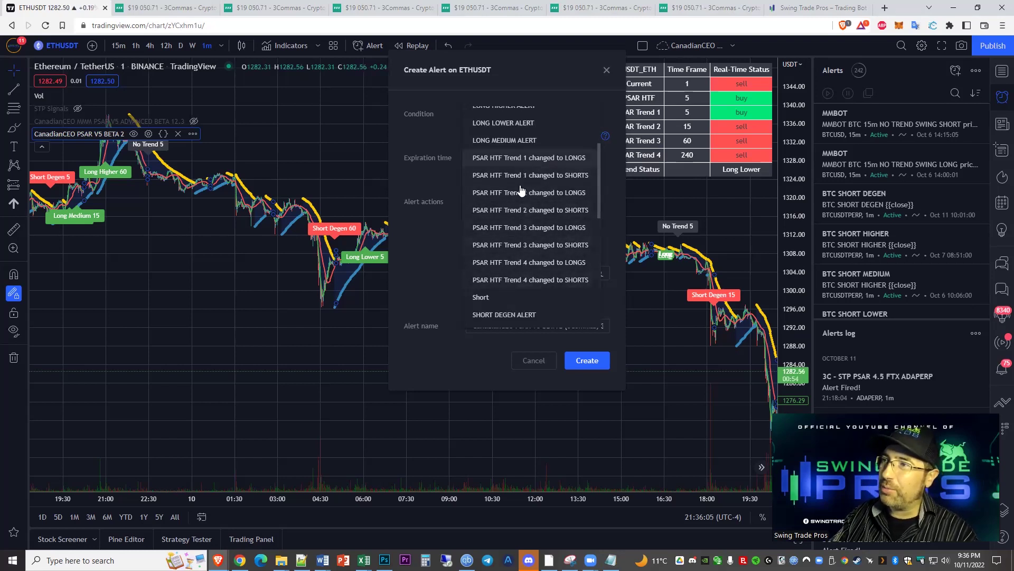
scroll(540, 218, up, 2)
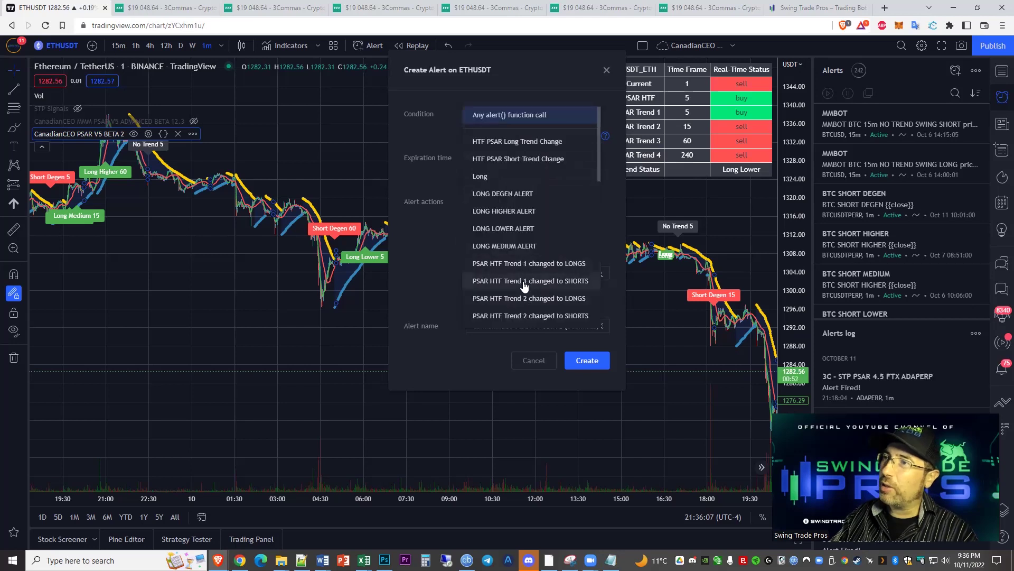
click(510, 123)
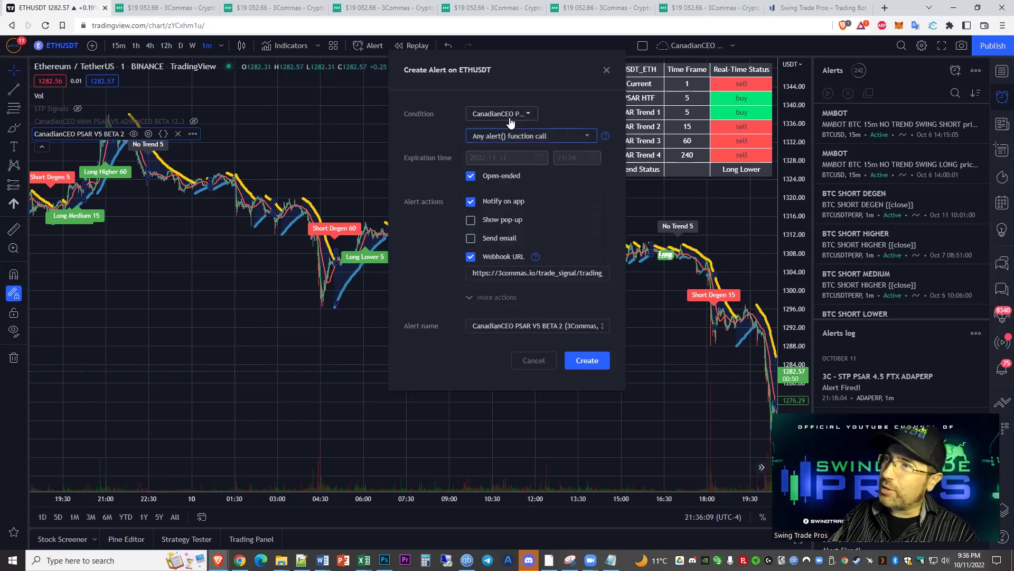
- Name the alert PSAR V5 ETH and create it
click(527, 325)
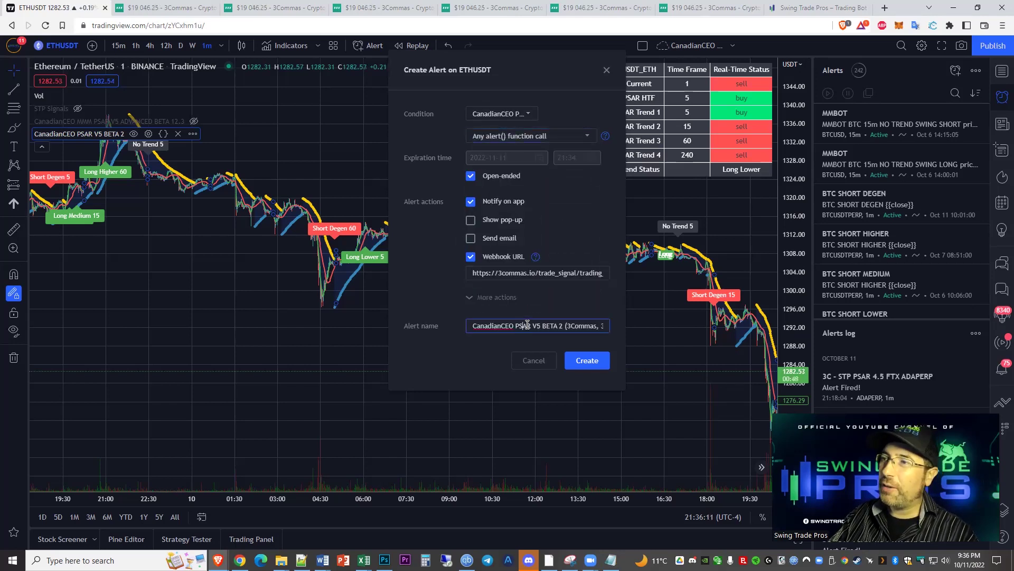
key(ctrl+a)
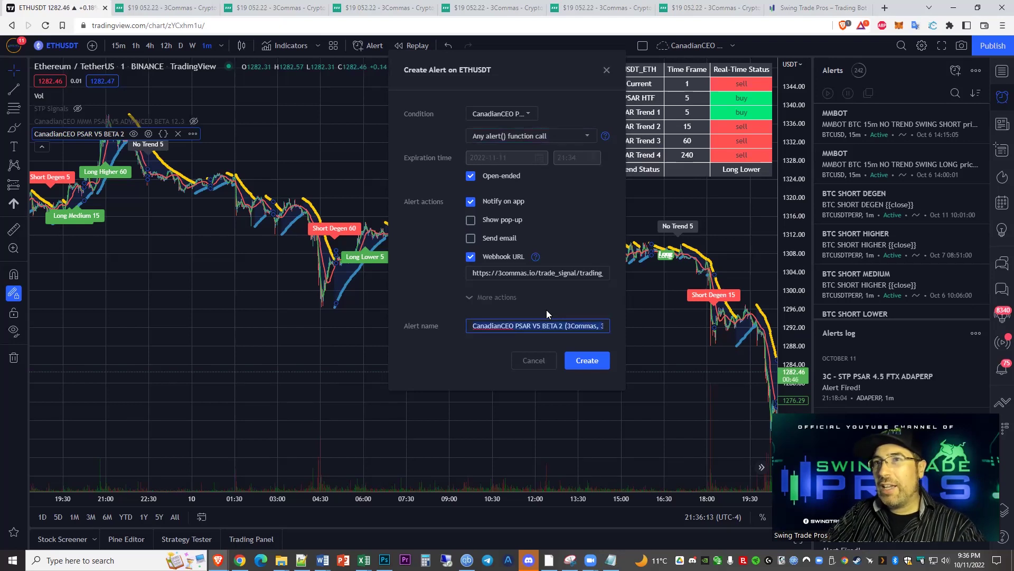
text(PSAR V5 )
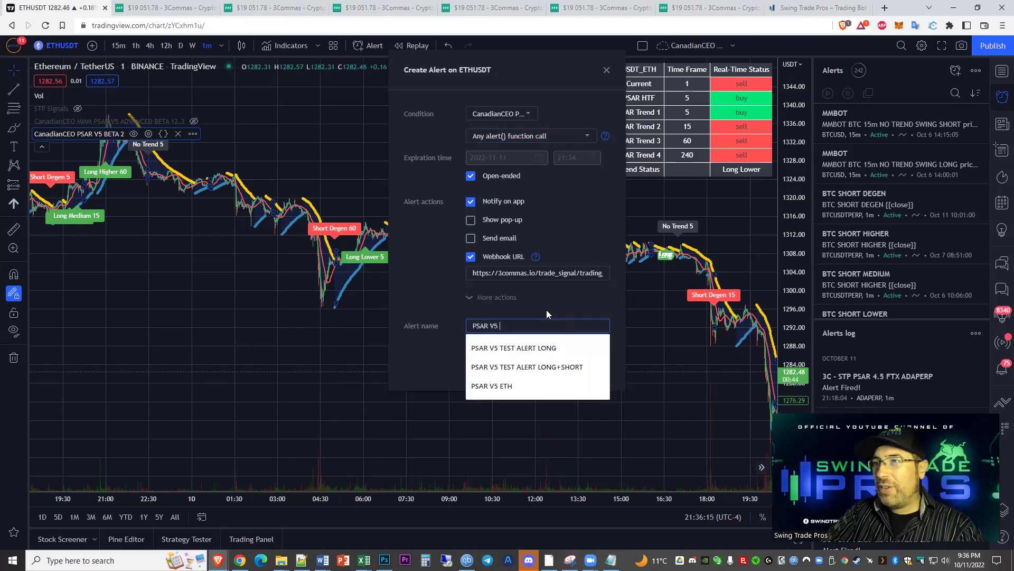
text(ETH)
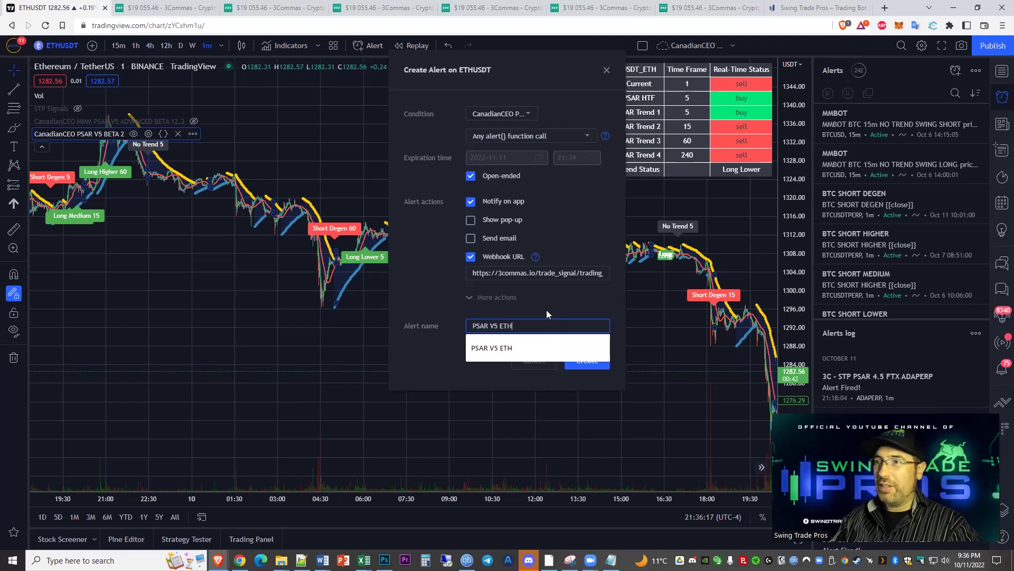
click(546, 310)
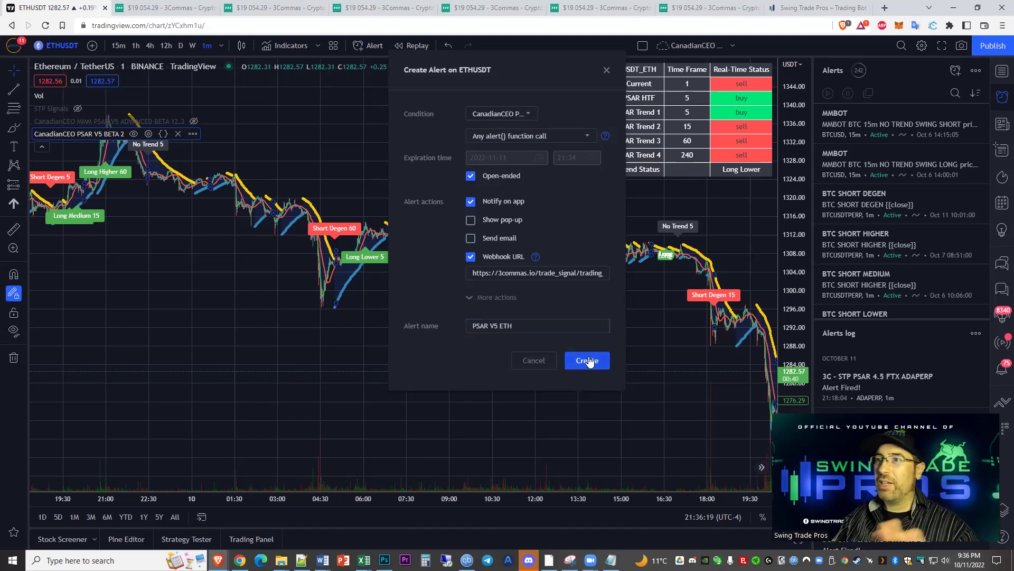
click(589, 362)
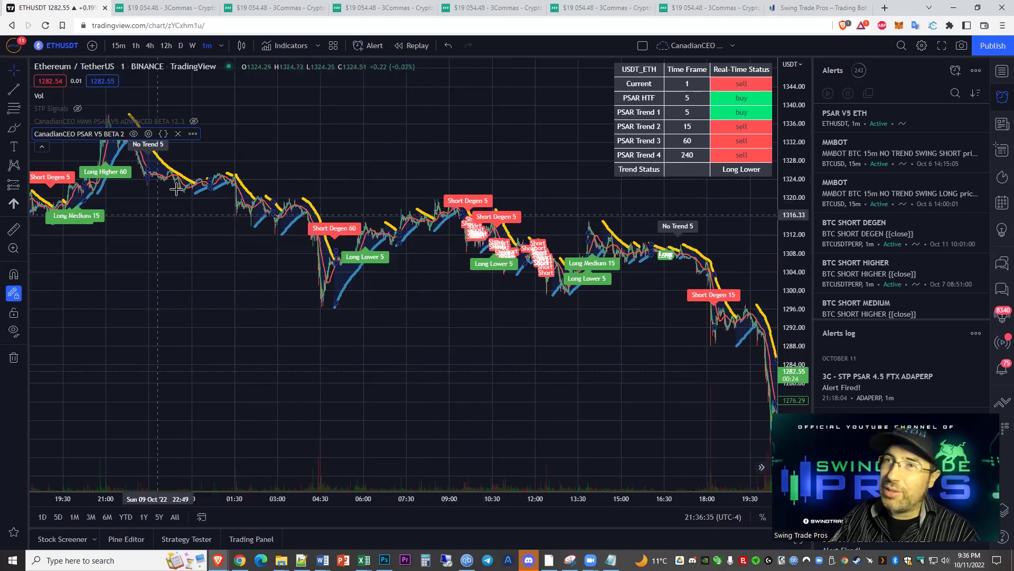
- Examine the LONG DEGEN and LONG Higher settings of CanadianCEO PSAR V5 BETA 2, including the LONG DEGEN PSAR default risk choices
click(148, 133)
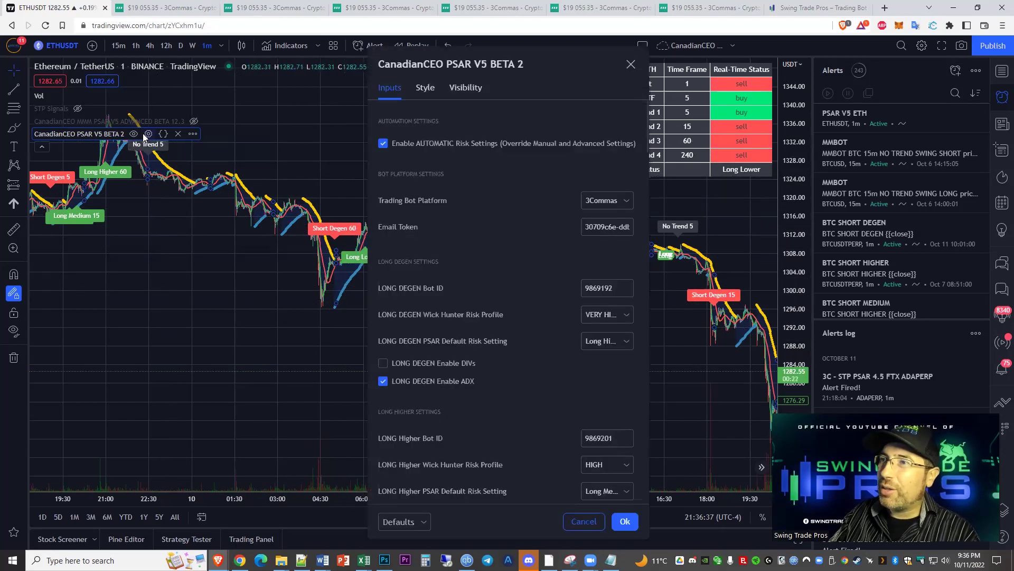
click(600, 339)
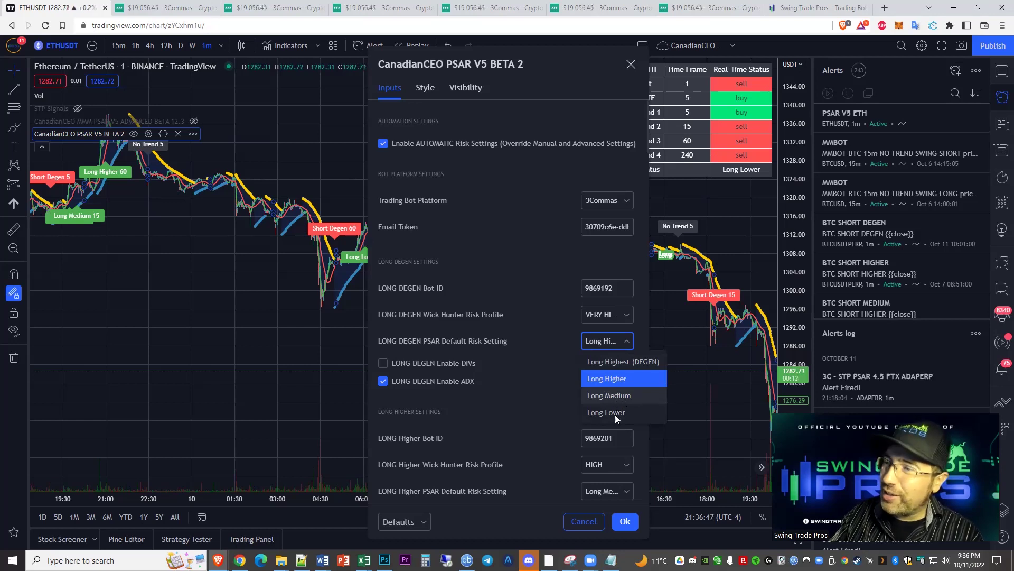
click(544, 389)
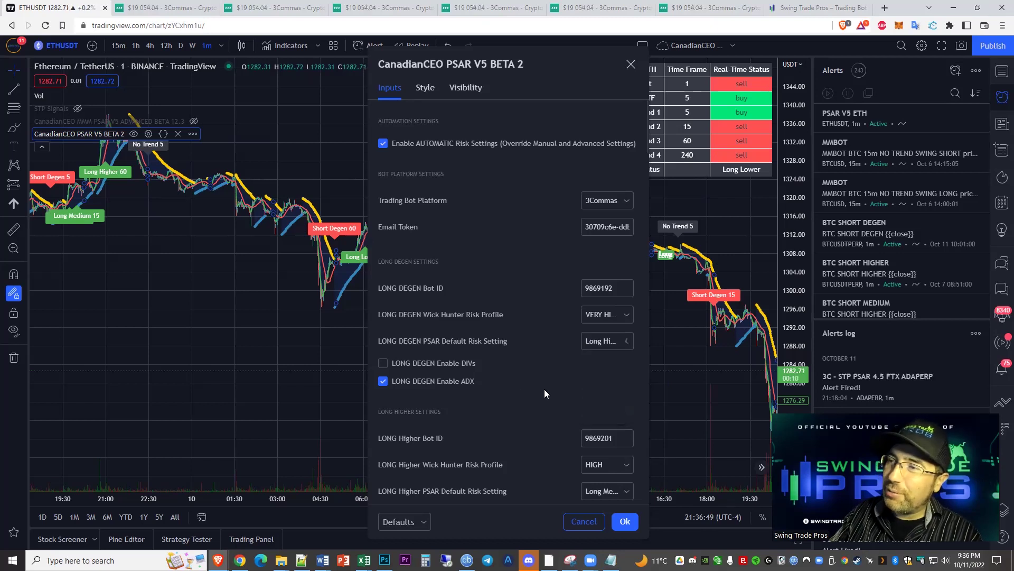
scroll(595, 359, down, 2)
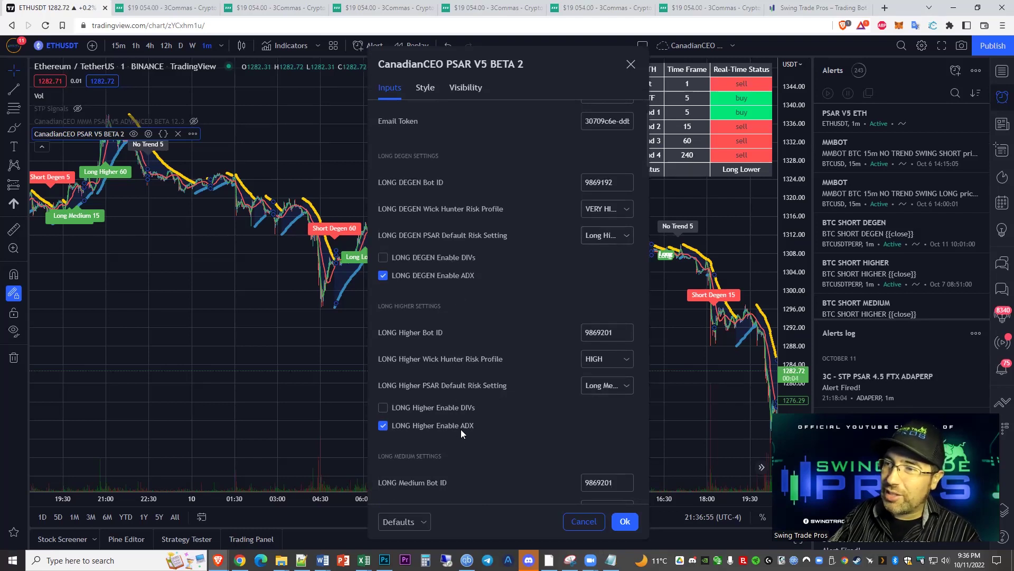
scroll(533, 282, up, 2)
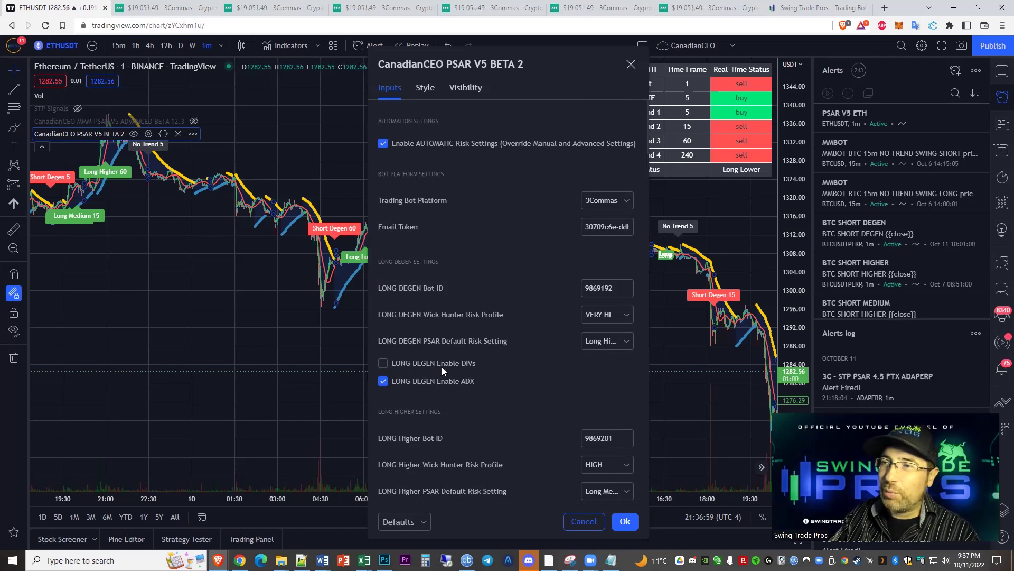
scroll(469, 386, down, 2)
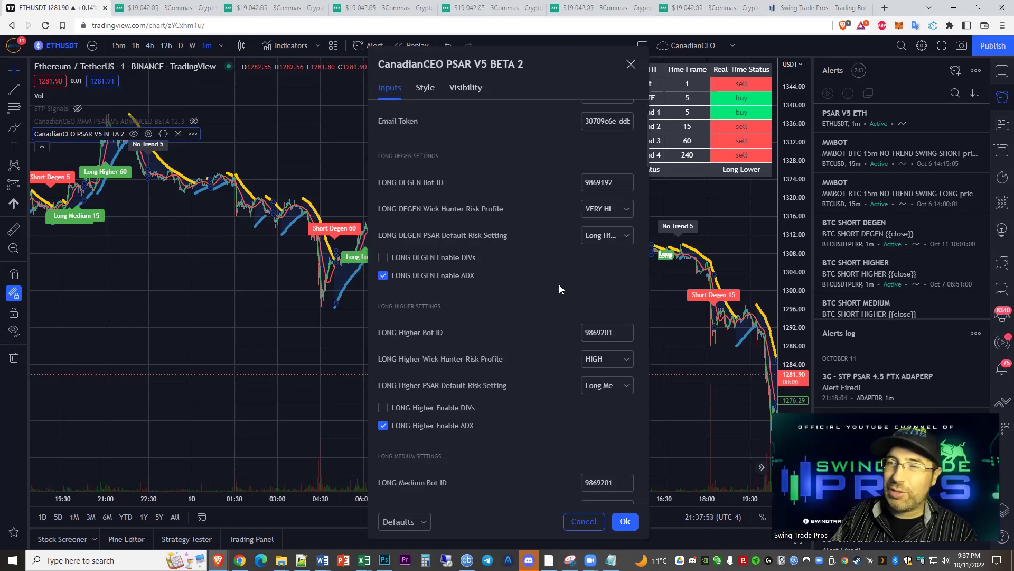
scroll(559, 284, up, 2)
- Check the Trading Bot Platform choices, keeping 3Commas, and review the LONG DEGEN PSAR Default Risk Setting choices again
click(607, 200)
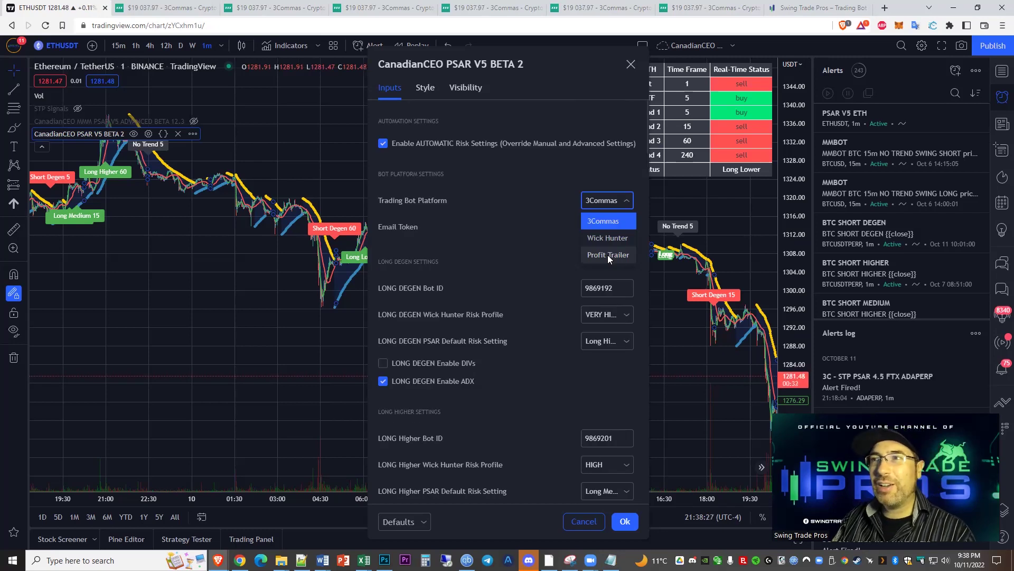
click(595, 221)
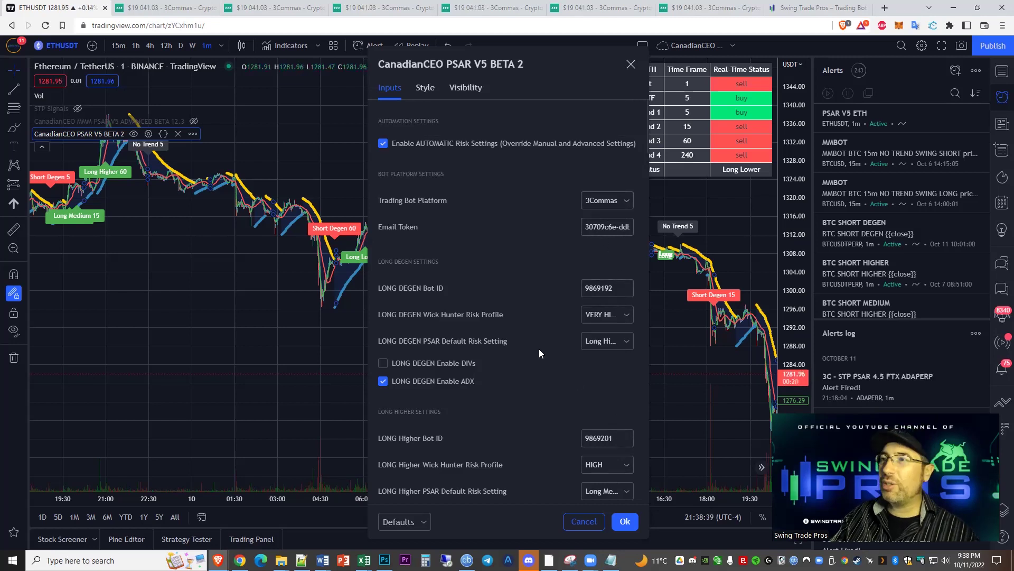
click(608, 343)
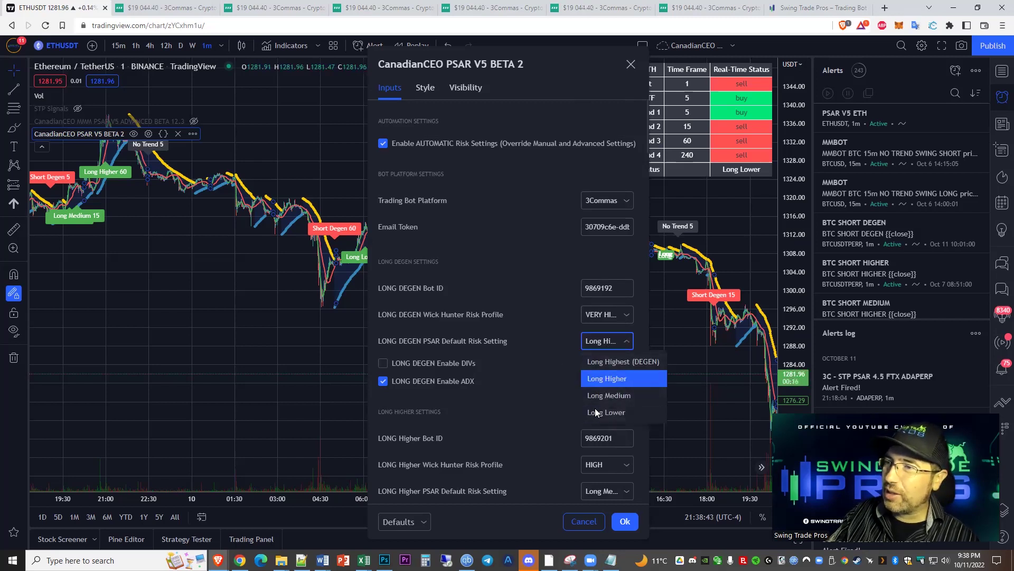
click(546, 417)
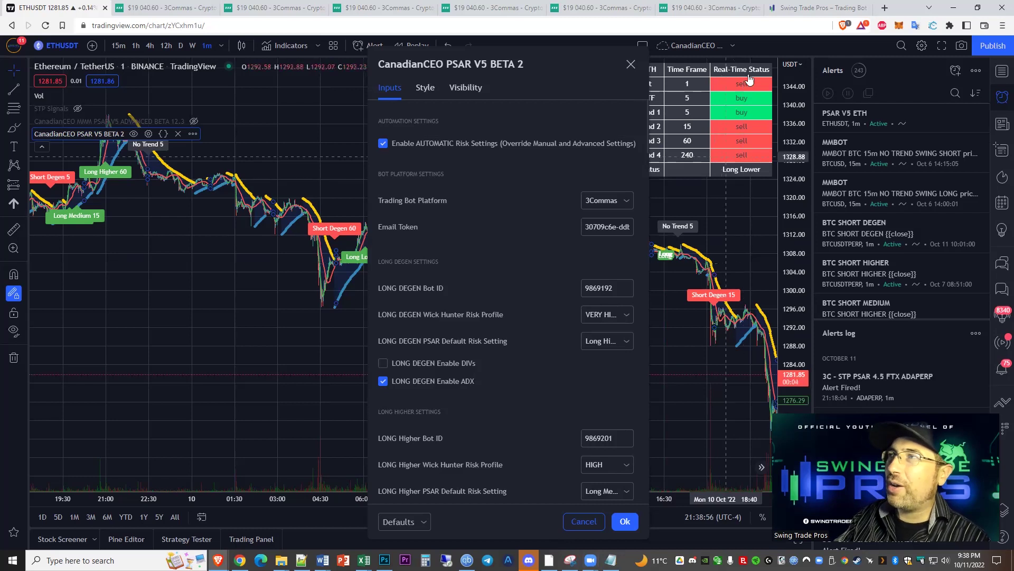
- Switch to the Swing Trade Pros website, open its Subscription Products page, and review the offerings, including PSAR Bot Script & Setup
key(ctrl+9)
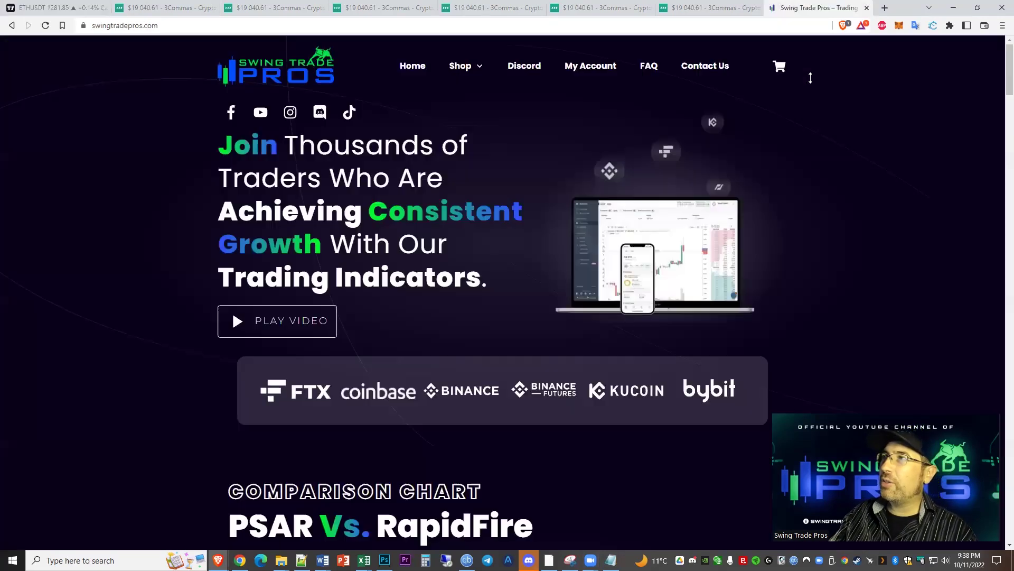
mouse_move(474, 66)
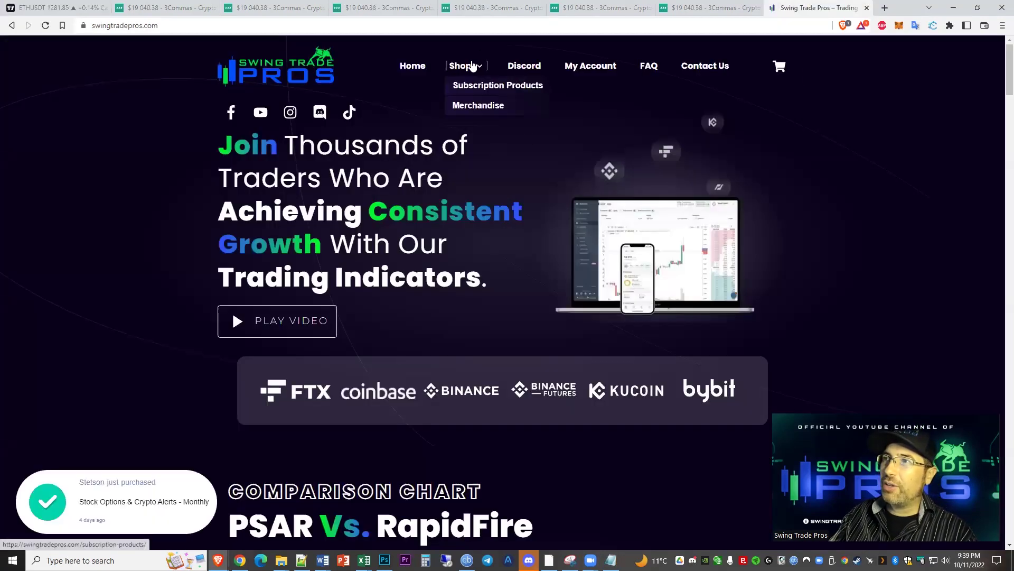
click(489, 90)
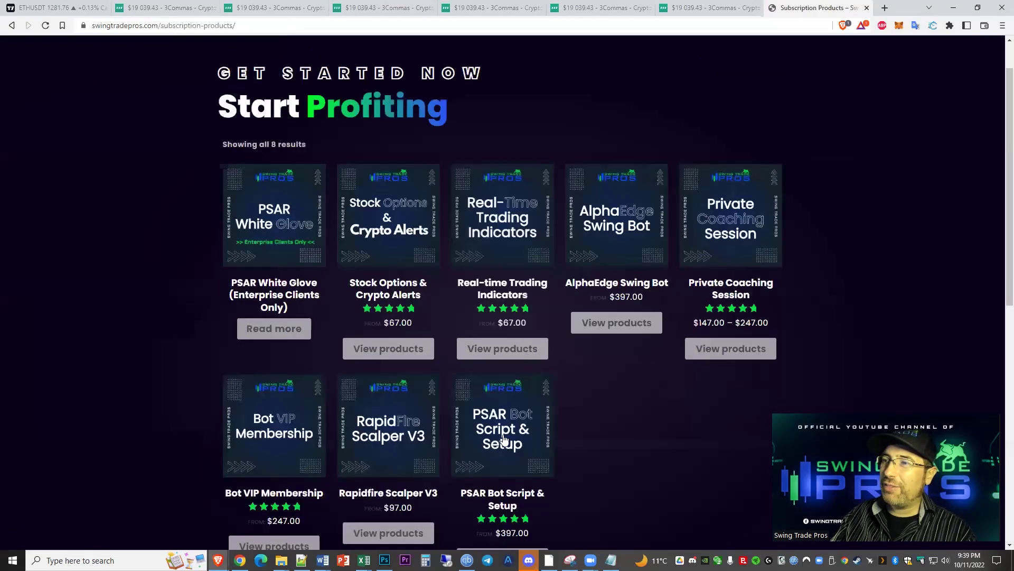
scroll(508, 372, down, 3)
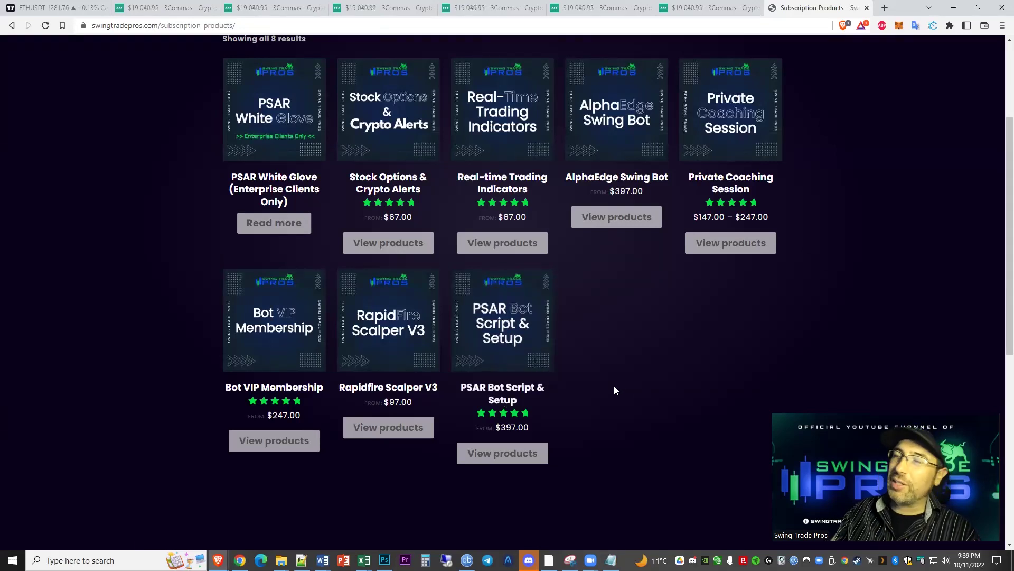
scroll(613, 389, up, 3)
- Switch to Discord, open the psar-scalper channel of the Swing Trade Pros server, and review the PSAR V5 launch post
key(alt+Tab)
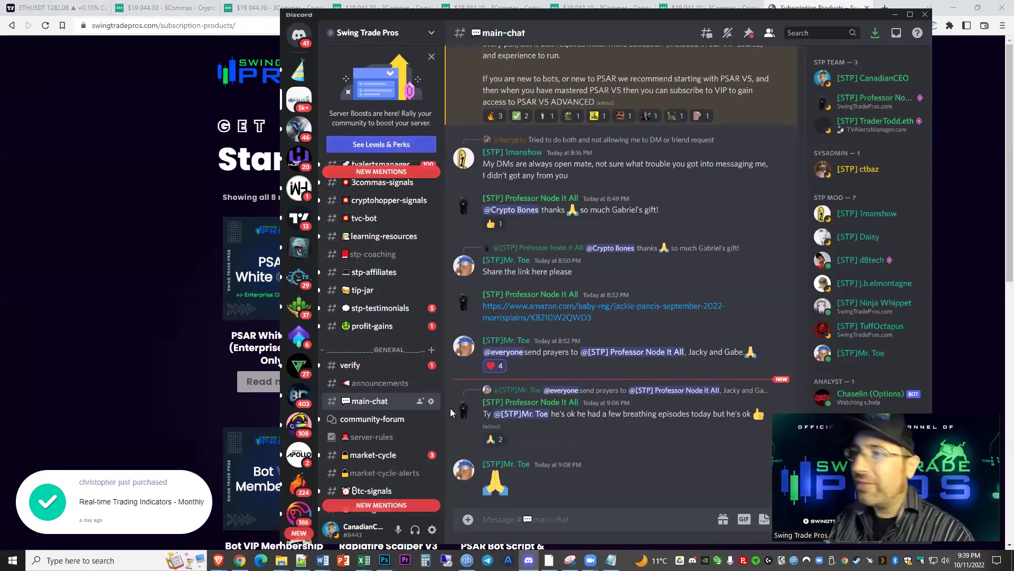
scroll(372, 369, down, 10)
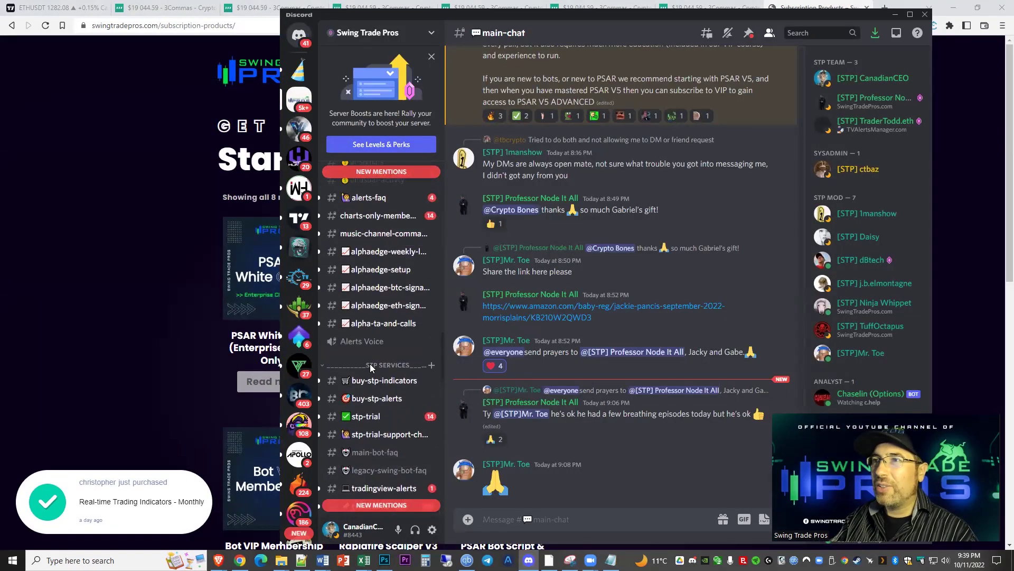
scroll(371, 368, down, 10)
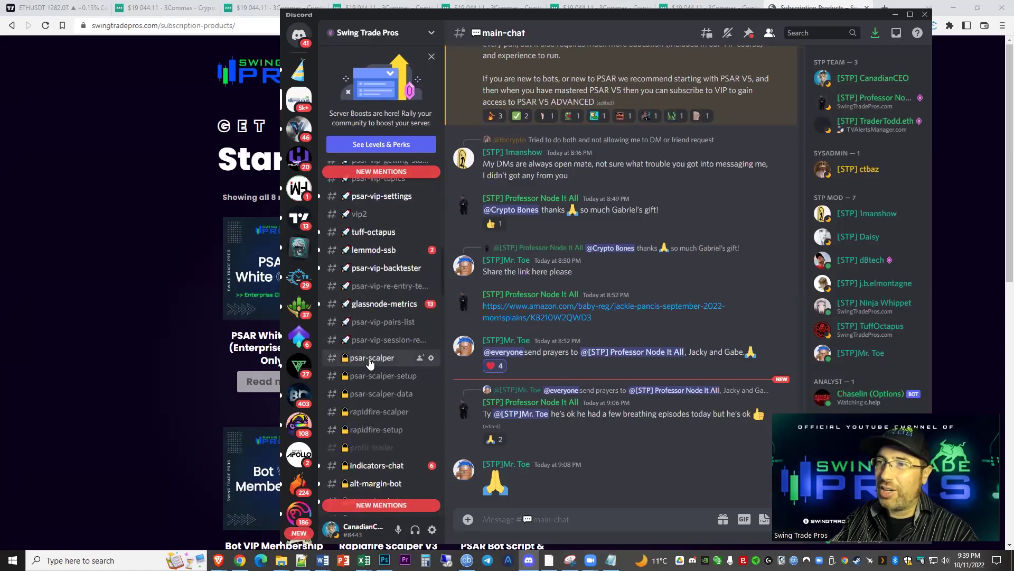
click(371, 360)
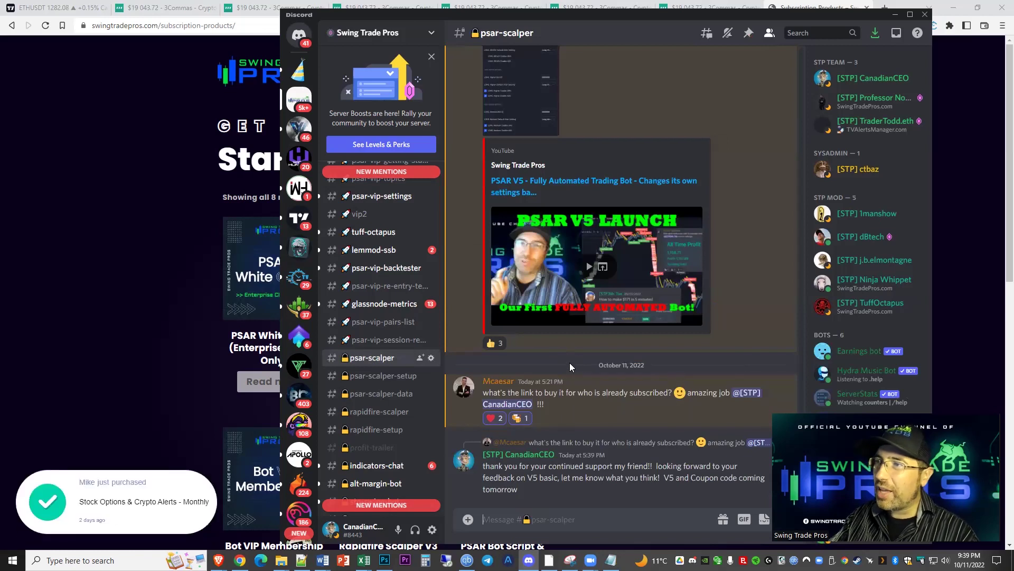
scroll(571, 363, up, 8)
scroll(555, 288, down, 6)
scroll(529, 332, up, 3)
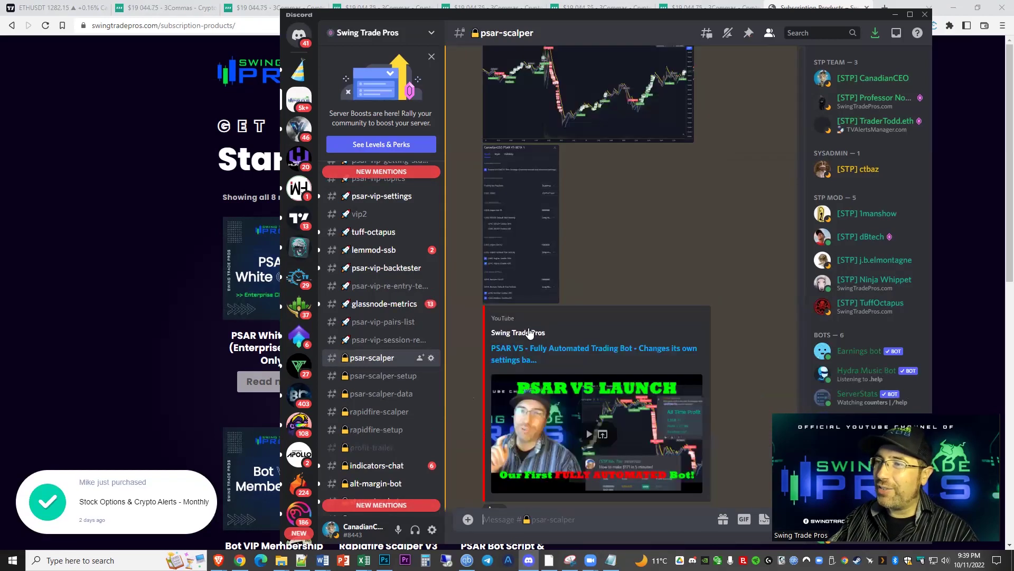
scroll(530, 332, down, 3)
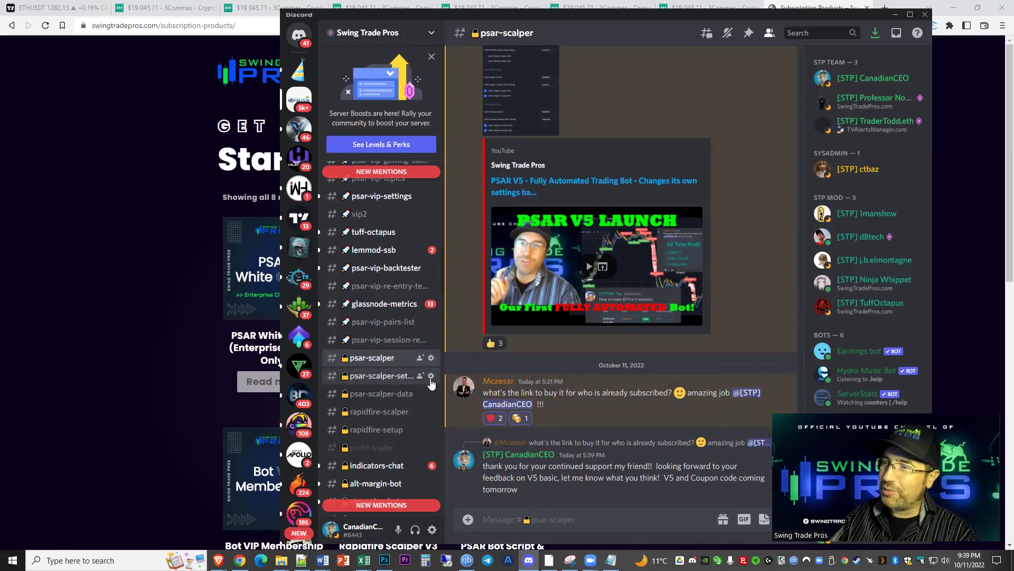
- Open the psar-scalper-setup channel and review its setup guide, settings spreadsheet, risk calculator and coaching session posts
click(390, 379)
scroll(551, 350, up, 5)
scroll(549, 359, down, 1)
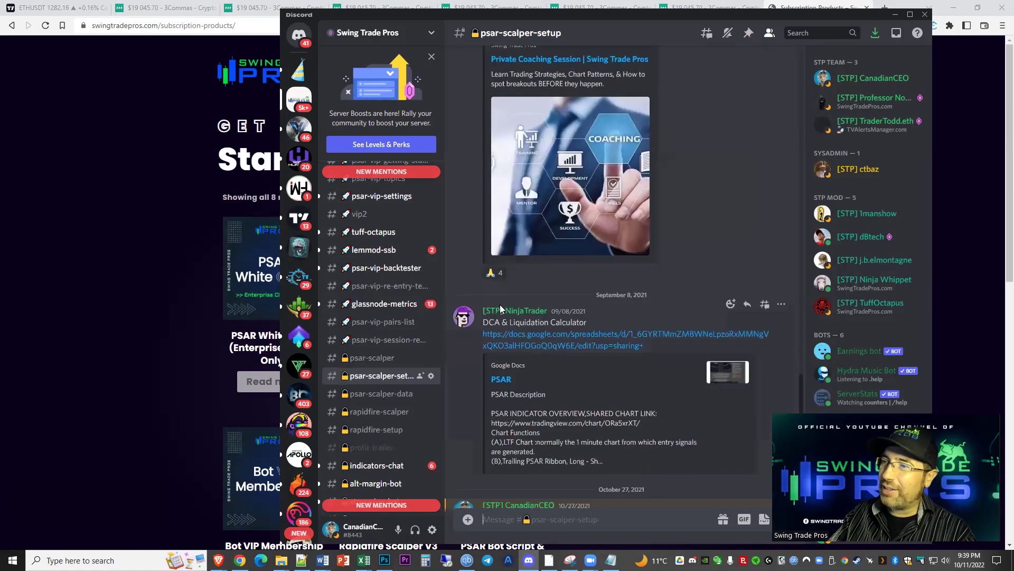
scroll(544, 354, up, 5)
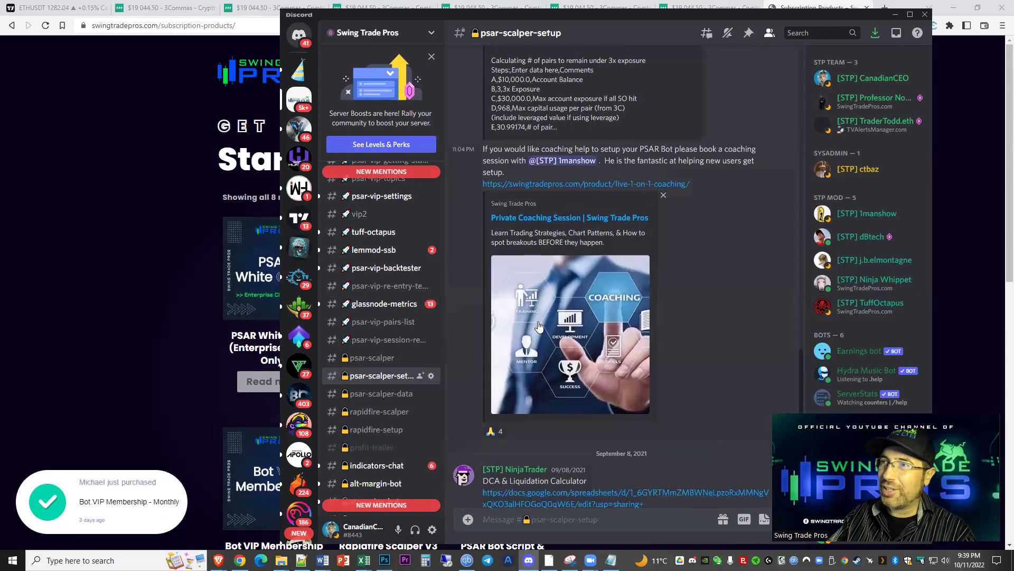
scroll(550, 365, up, 9)
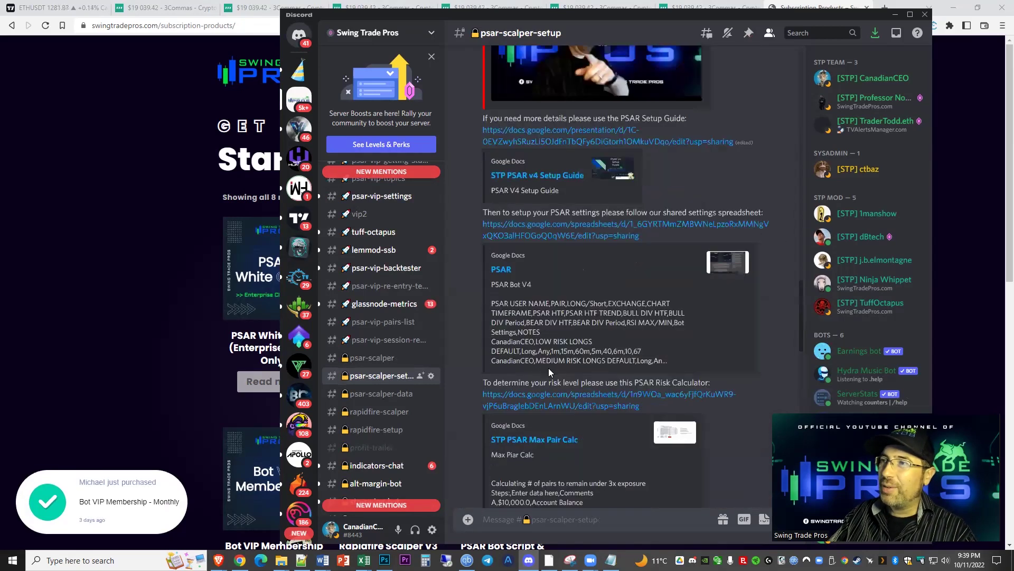
scroll(555, 243, down, 8)
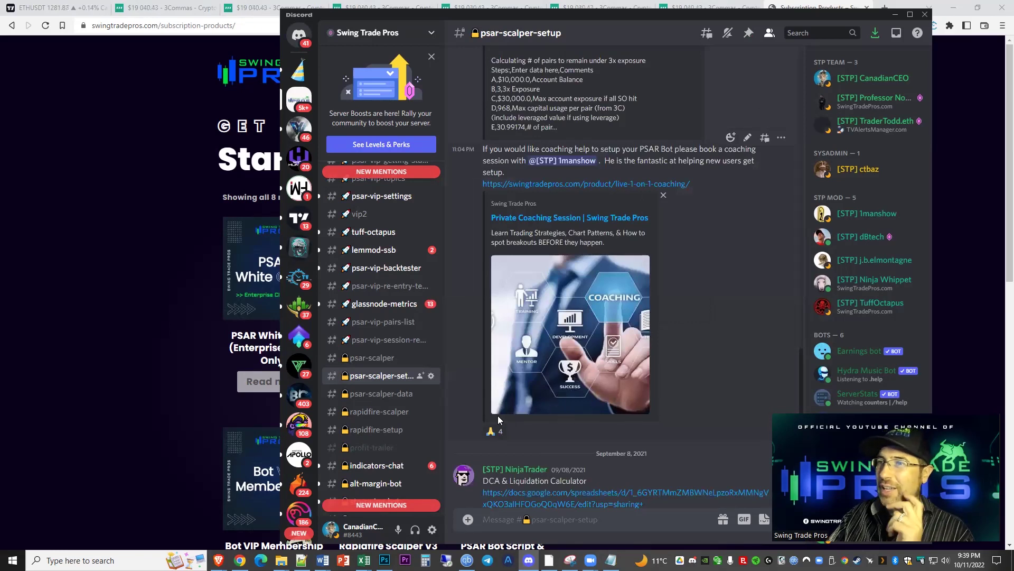
scroll(381, 315, up, 2)
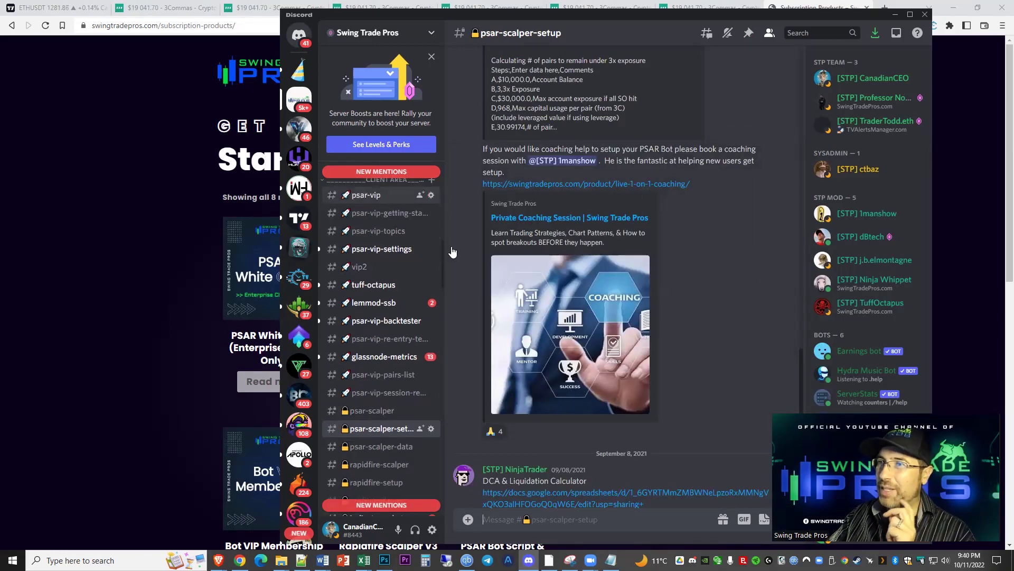